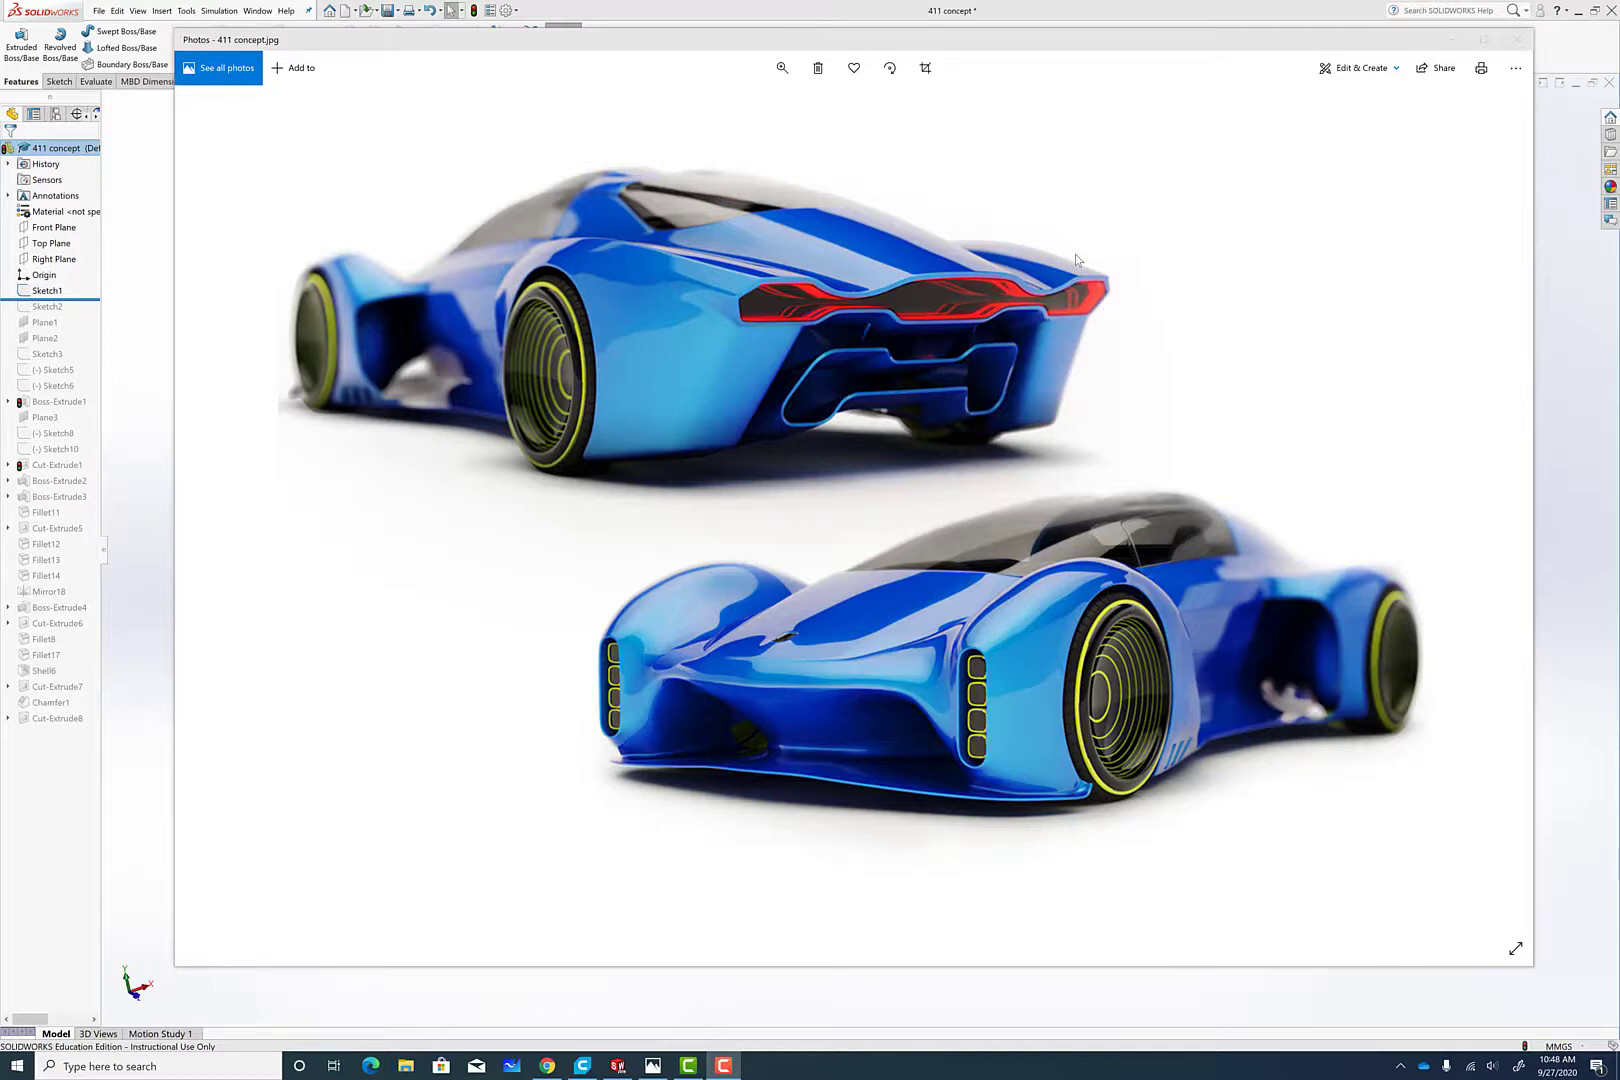
Step: Close the concept image, roll the feature history forward to include Sketch2, and face its side-view car picture
{"action": "left_click", "coordinate": [1517, 40]}
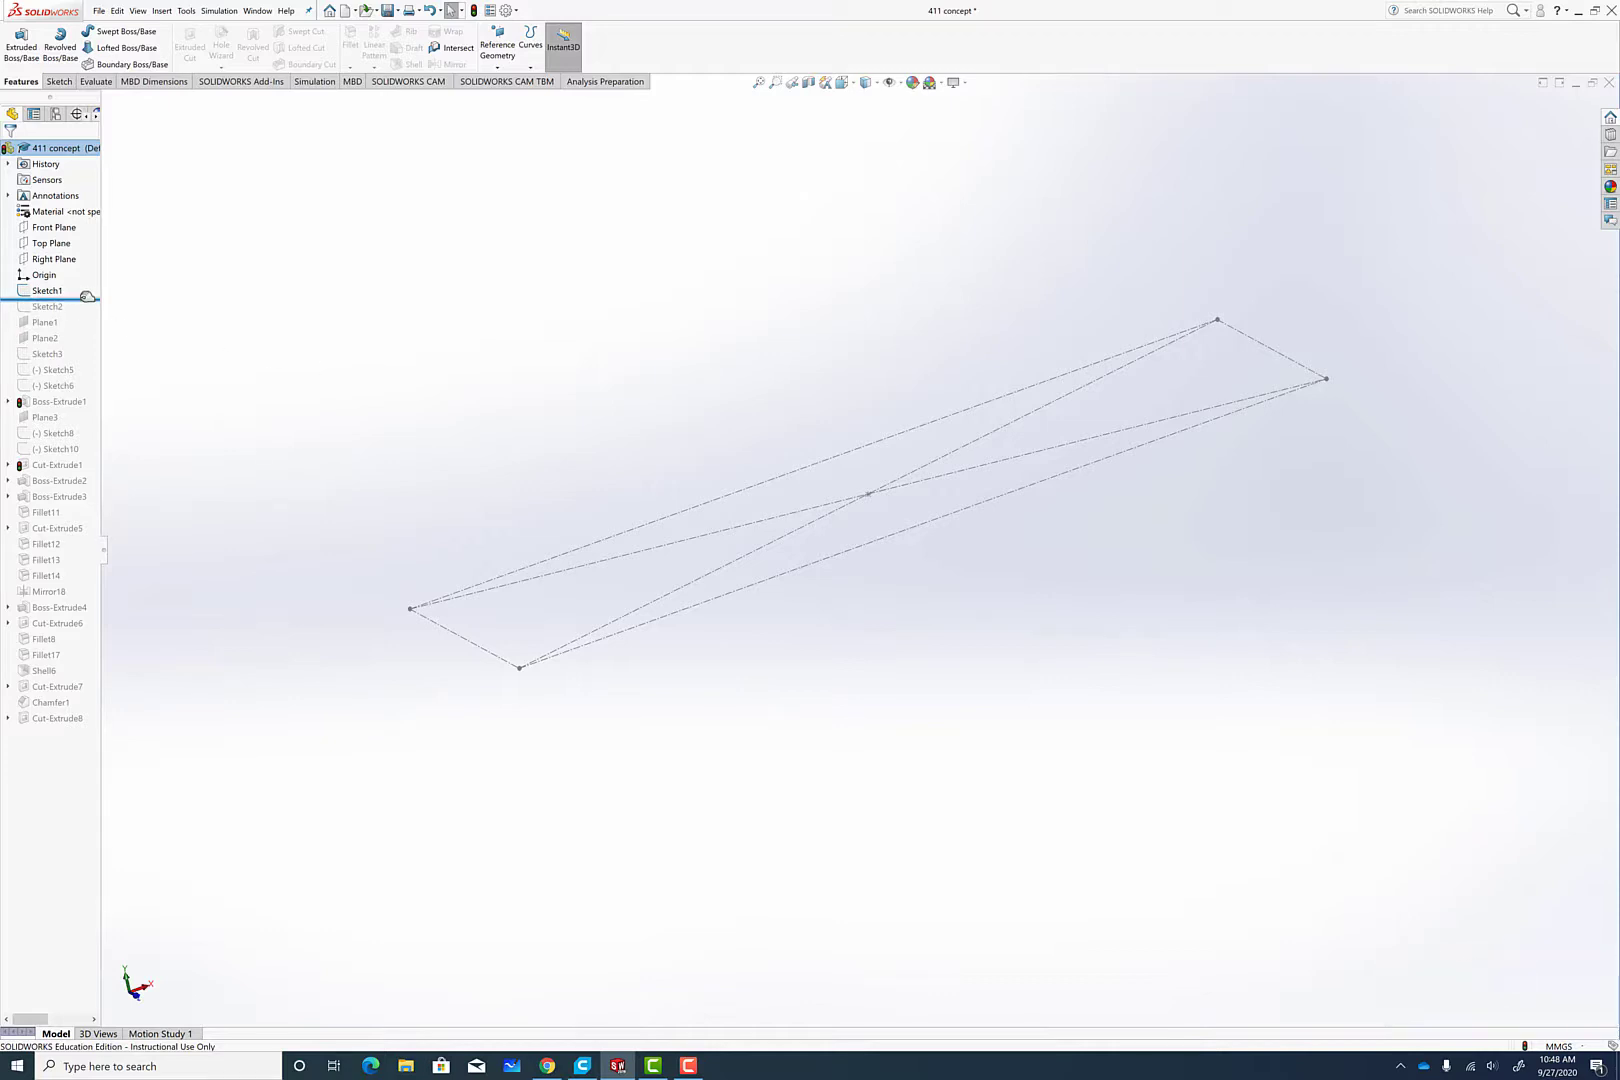
{"action": "left_click_drag", "start_coordinate": [87, 296], "coordinate": [87, 314]}
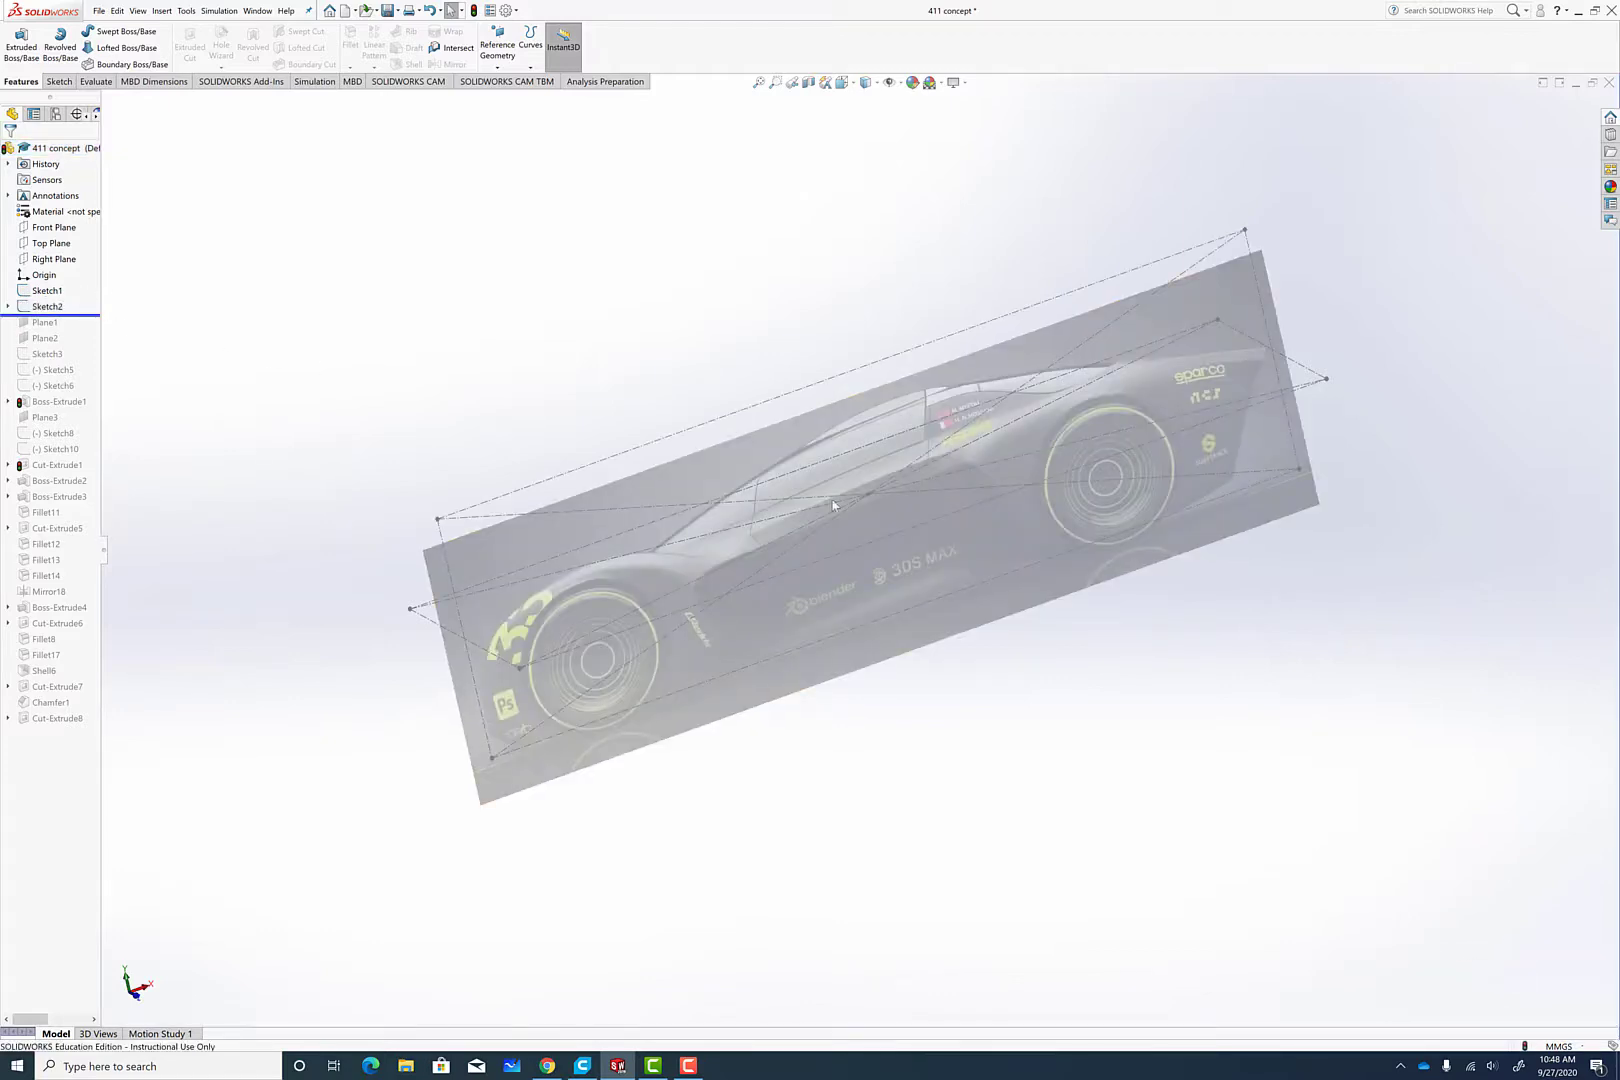
{"action": "key", "text": "ctrl+4"}
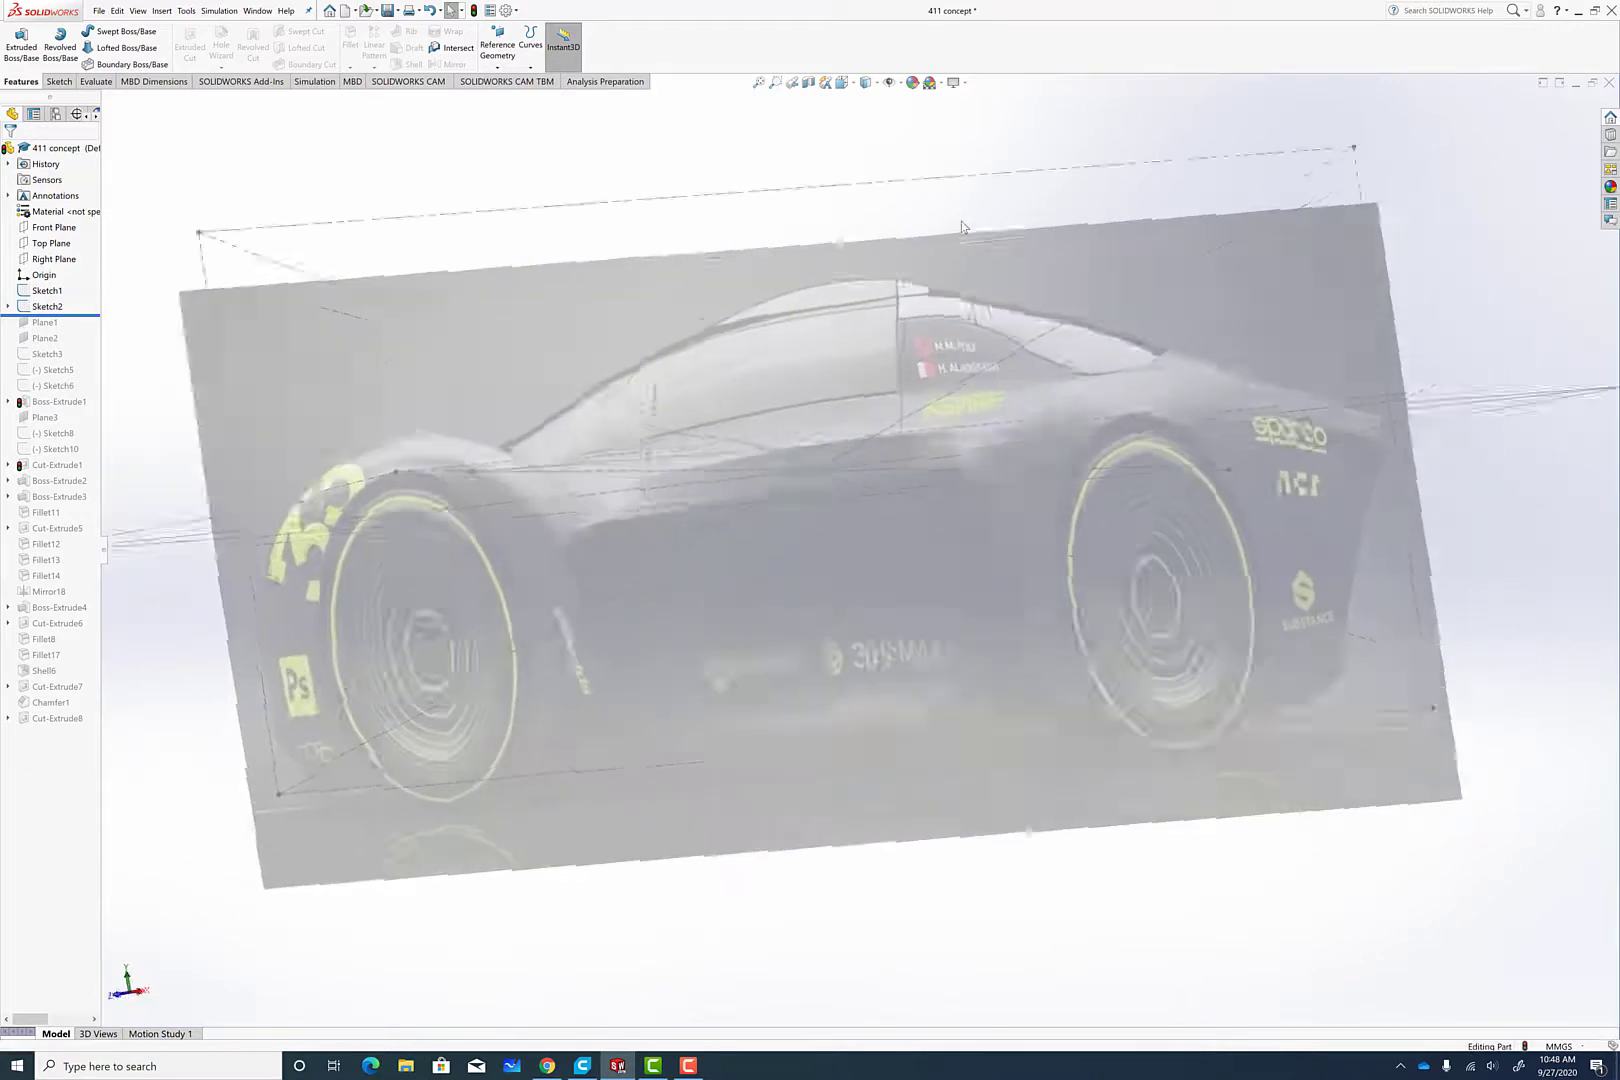
{"action": "right_click", "coordinate": [50, 309]}
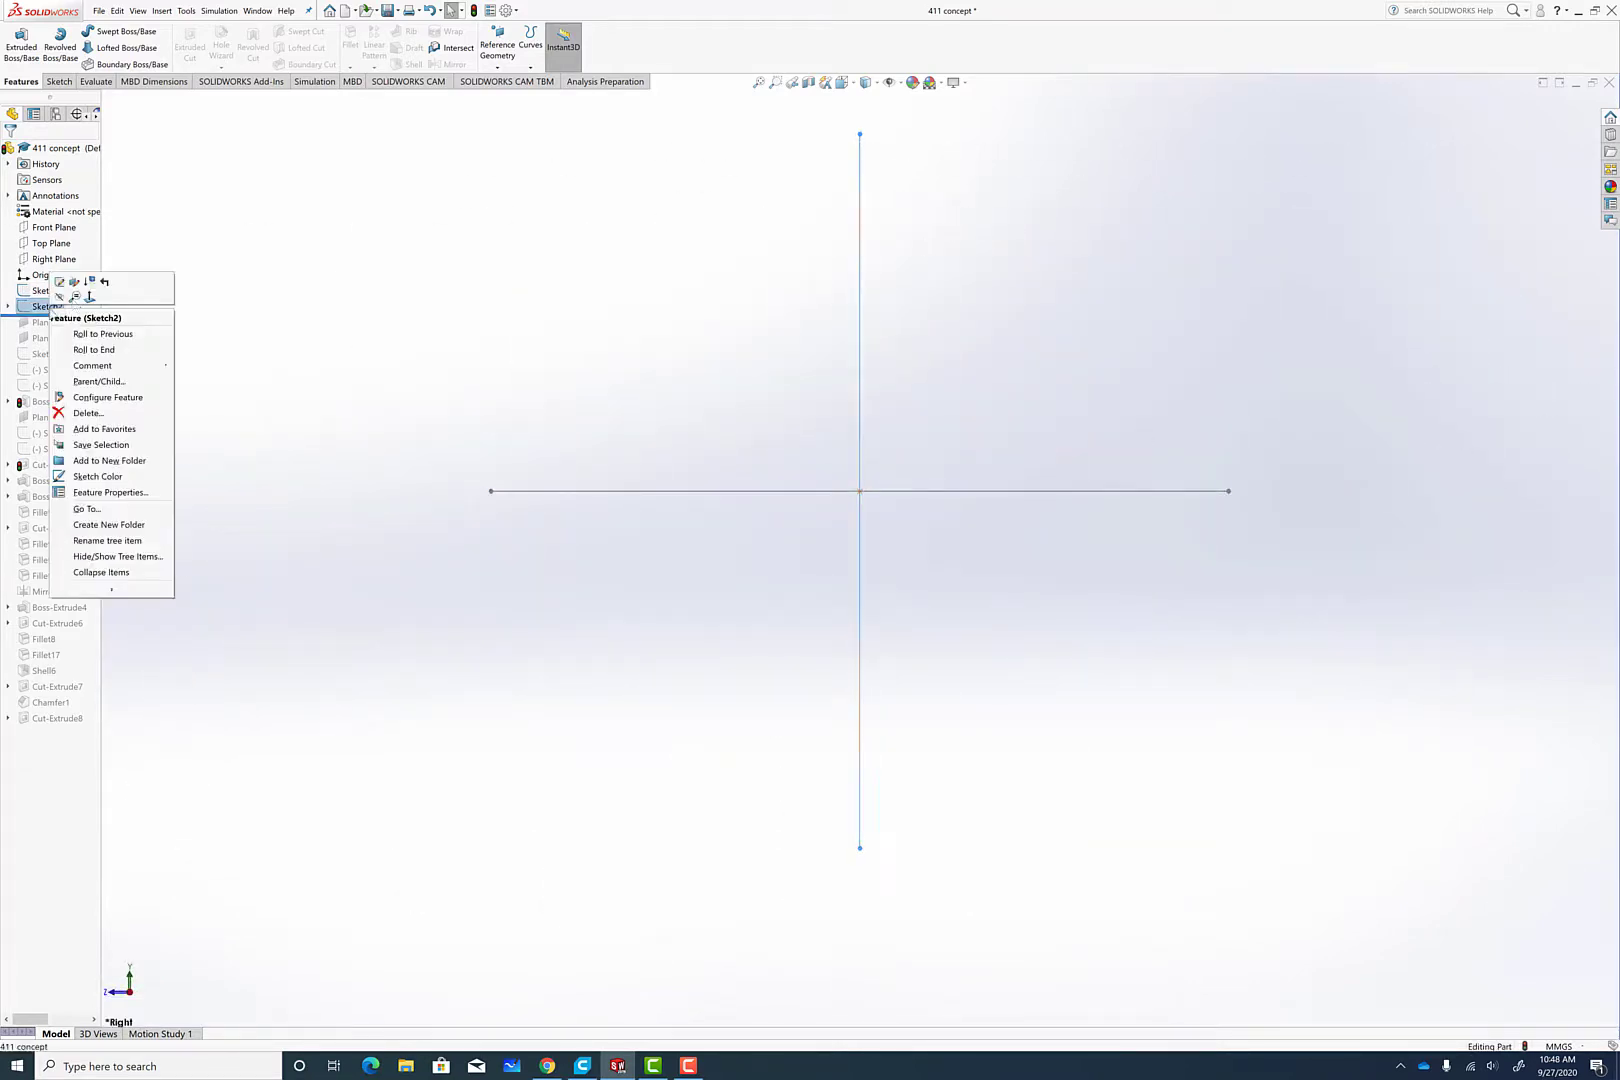
{"action": "left_click", "coordinate": [89, 297]}
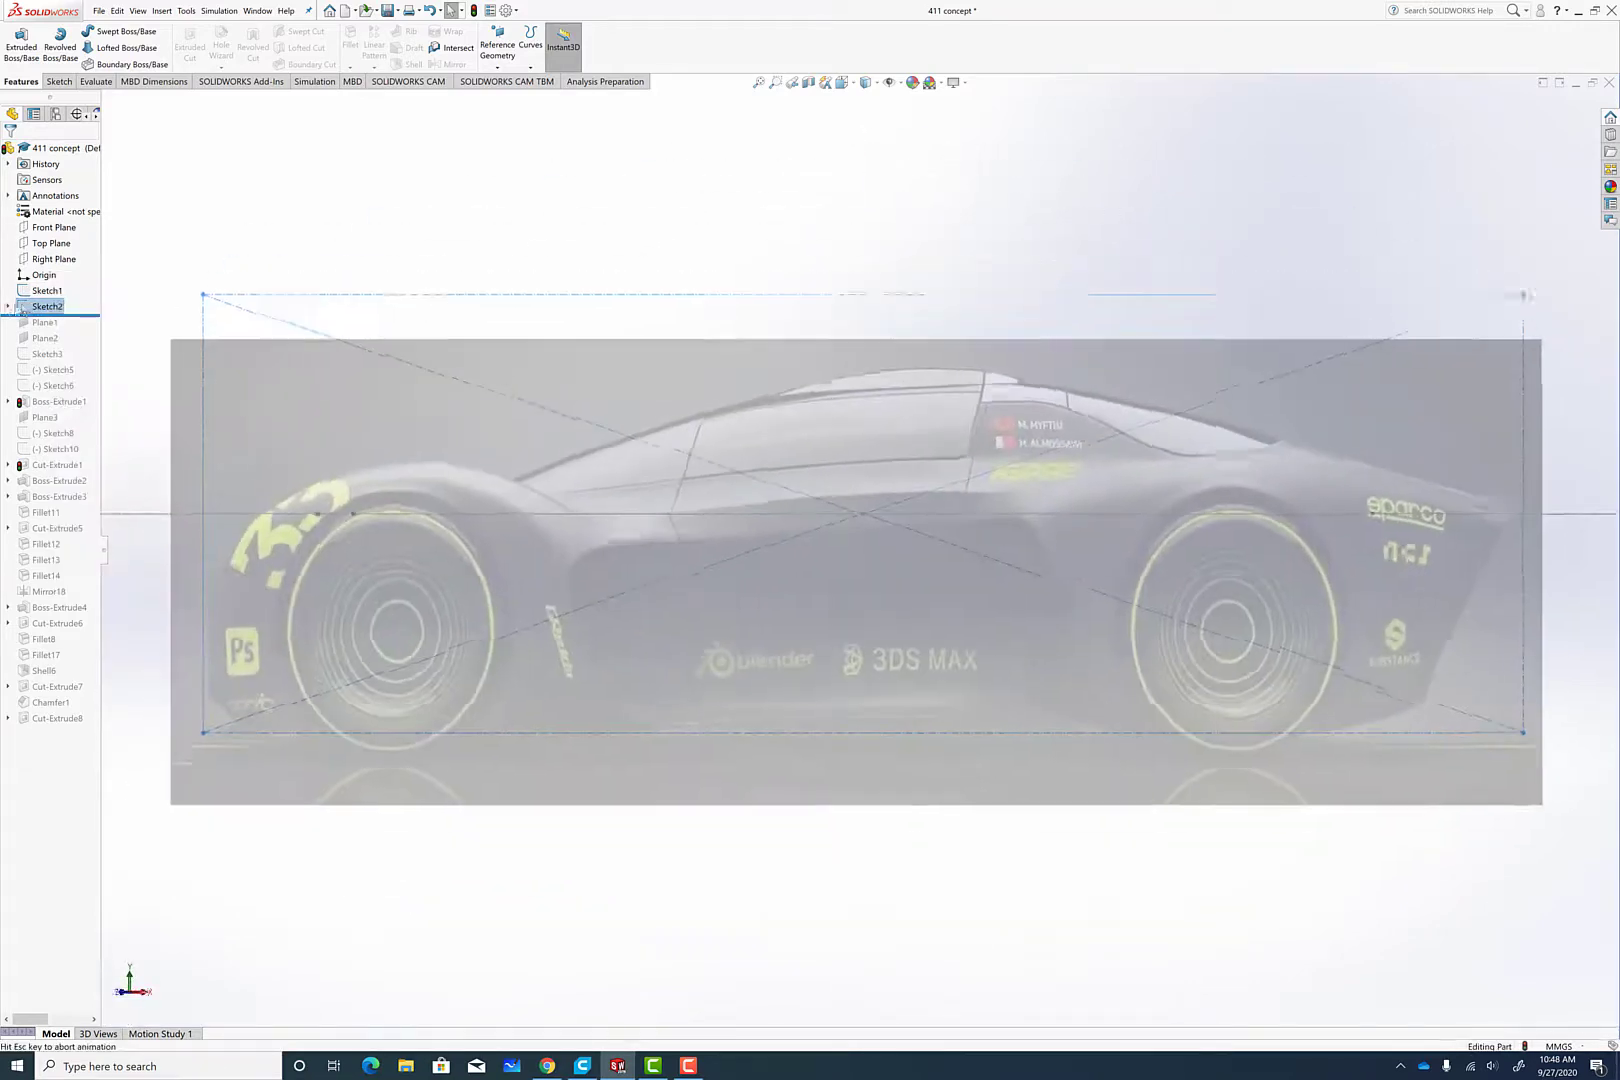
Step: Open the sketch holding the side-view picture to examine its construction rectangle and dimensions, and exit without changes
{"action": "left_click", "coordinate": [8, 306]}
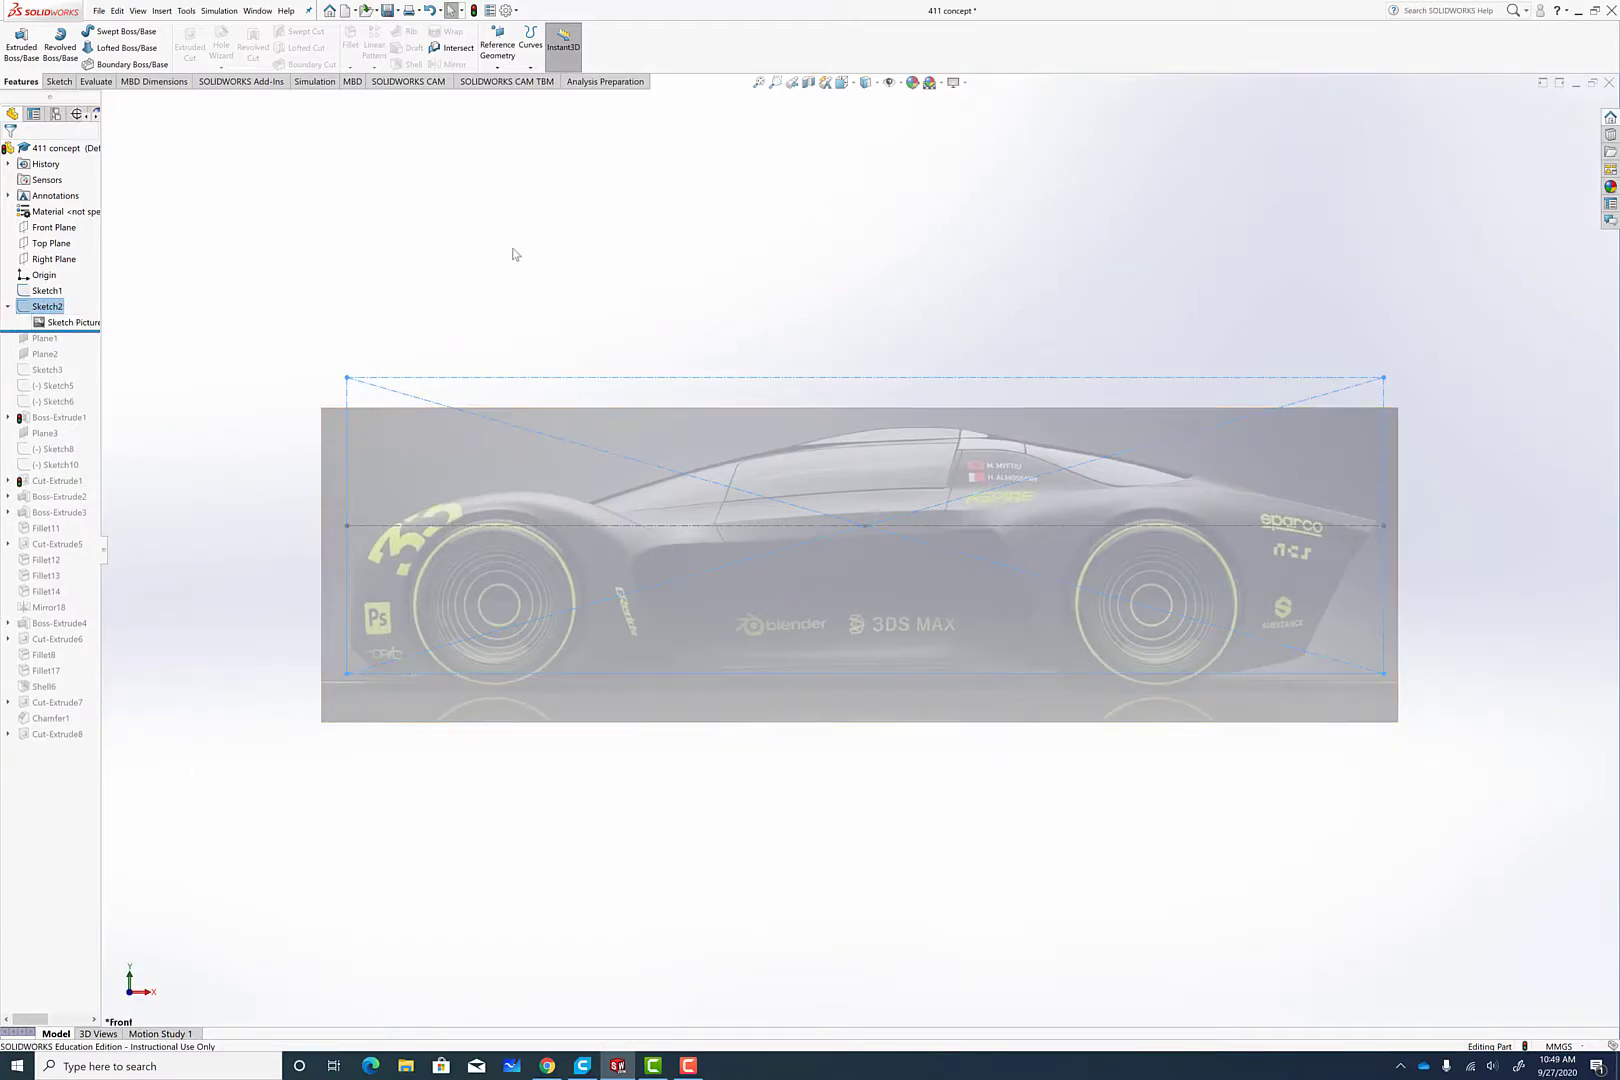
{"action": "middle_click_drag", "start_coordinate": [513, 253], "coordinate": [542, 360]}
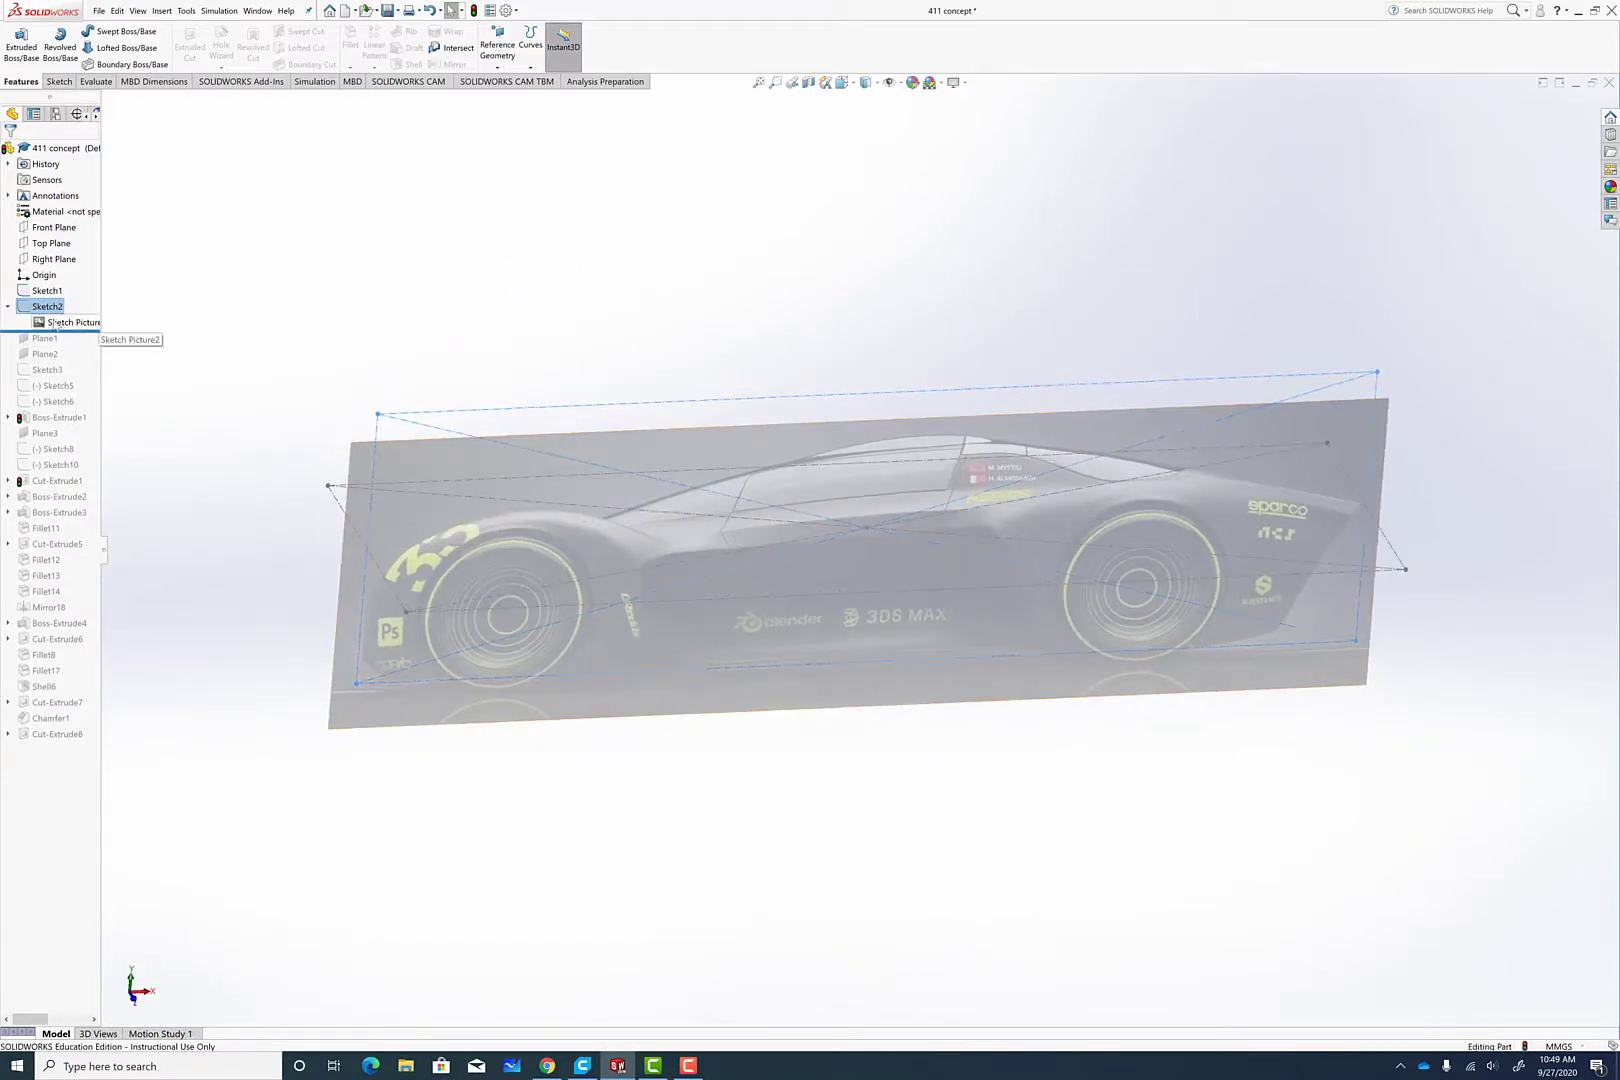
{"action": "right_click", "coordinate": [55, 324]}
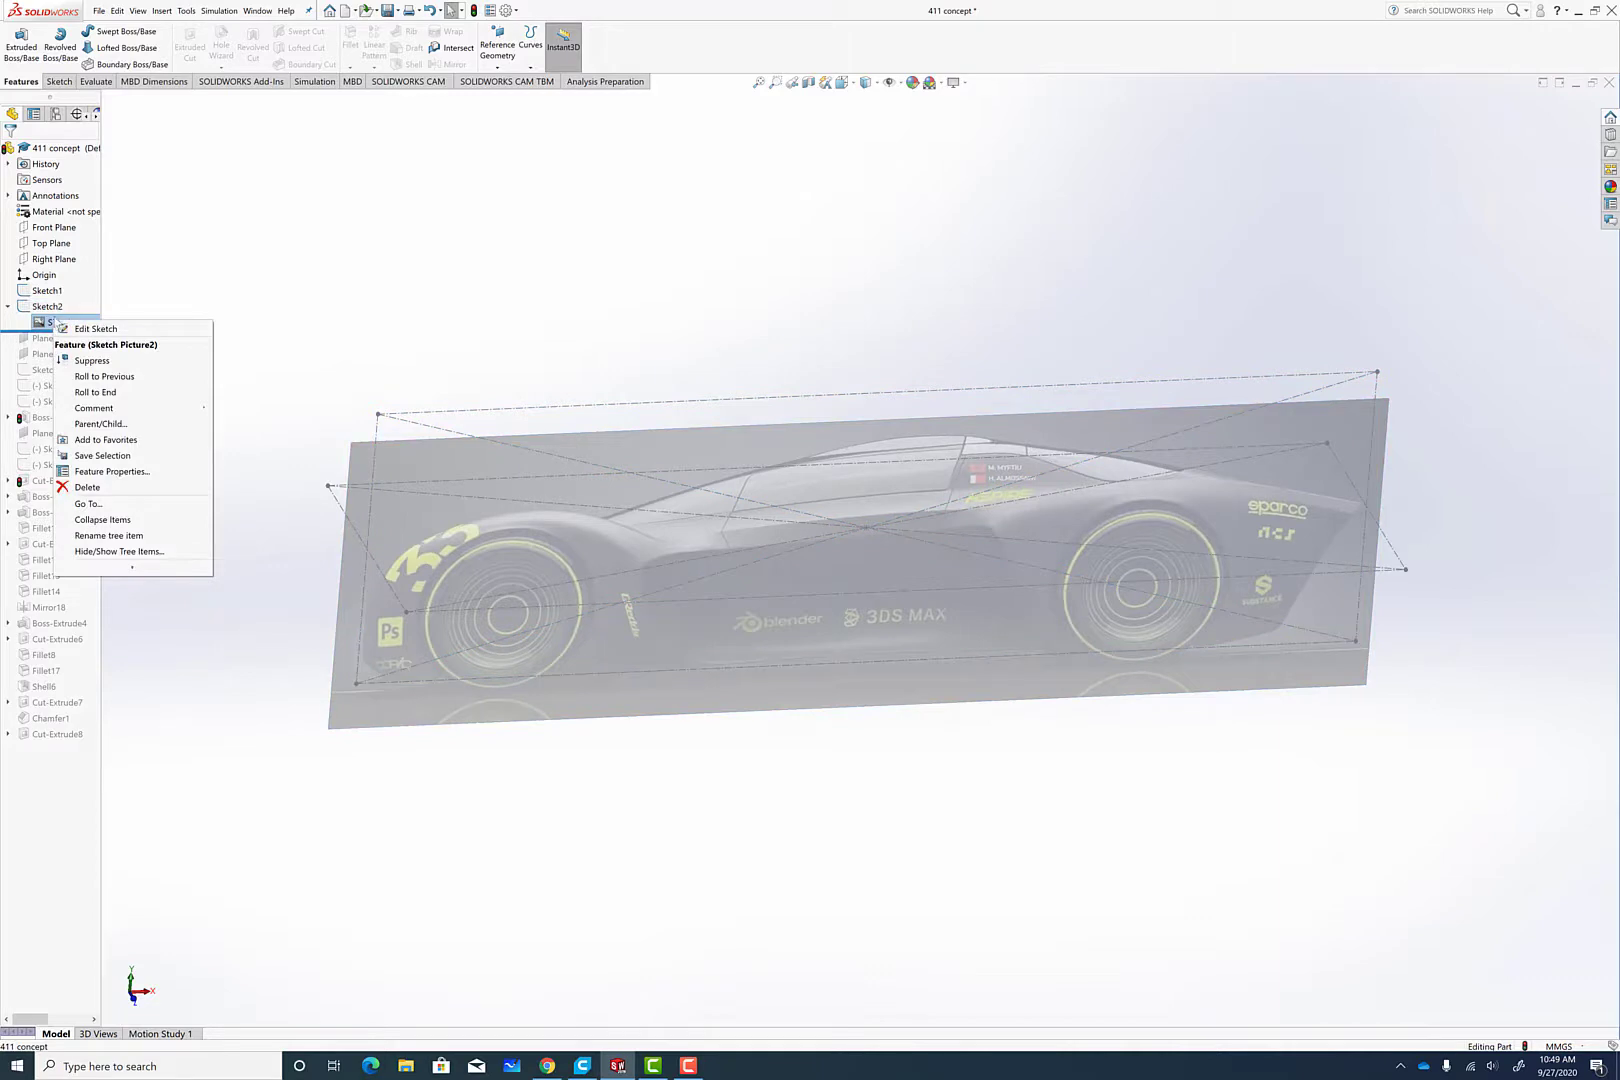
{"action": "left_click", "coordinate": [80, 328]}
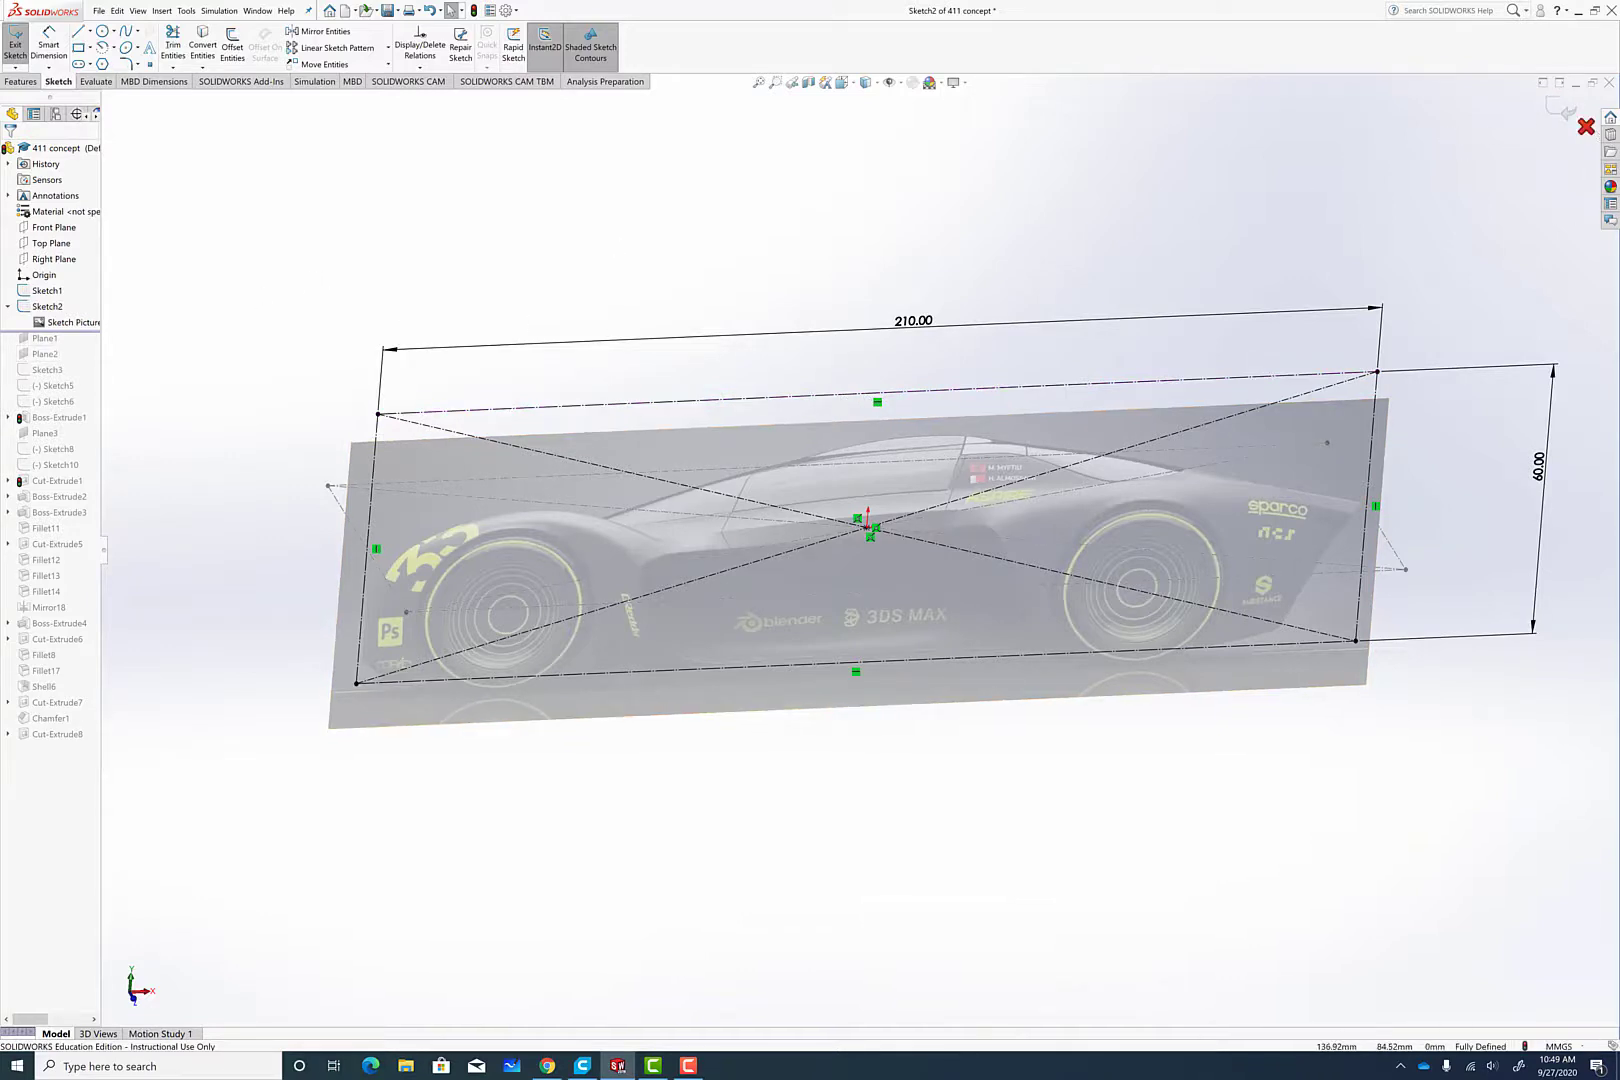
{"action": "left_click", "coordinate": [1586, 126]}
{"action": "left_click", "coordinate": [800, 542]}
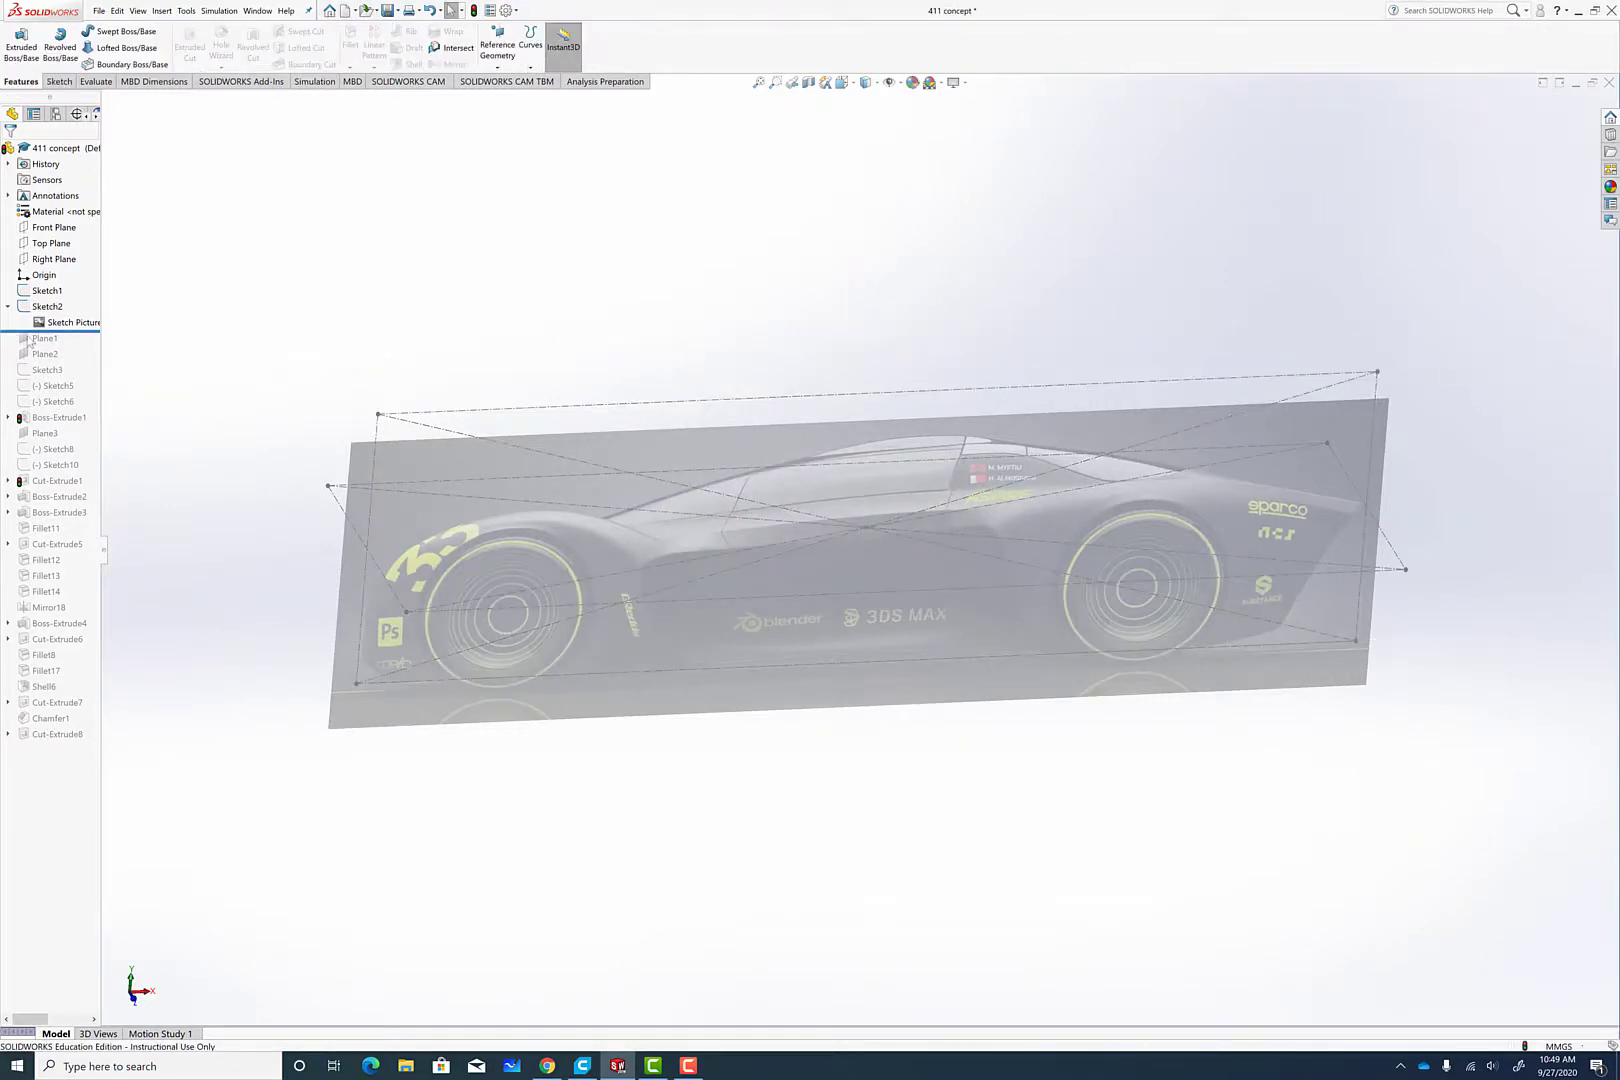
Step: Roll the feature history forward through Plane1, Plane2, Sketch3, Sketch5 and Sketch6, and inspect the front and rear reference pictures
{"action": "left_click_drag", "start_coordinate": [45, 343], "coordinate": [60, 362]}
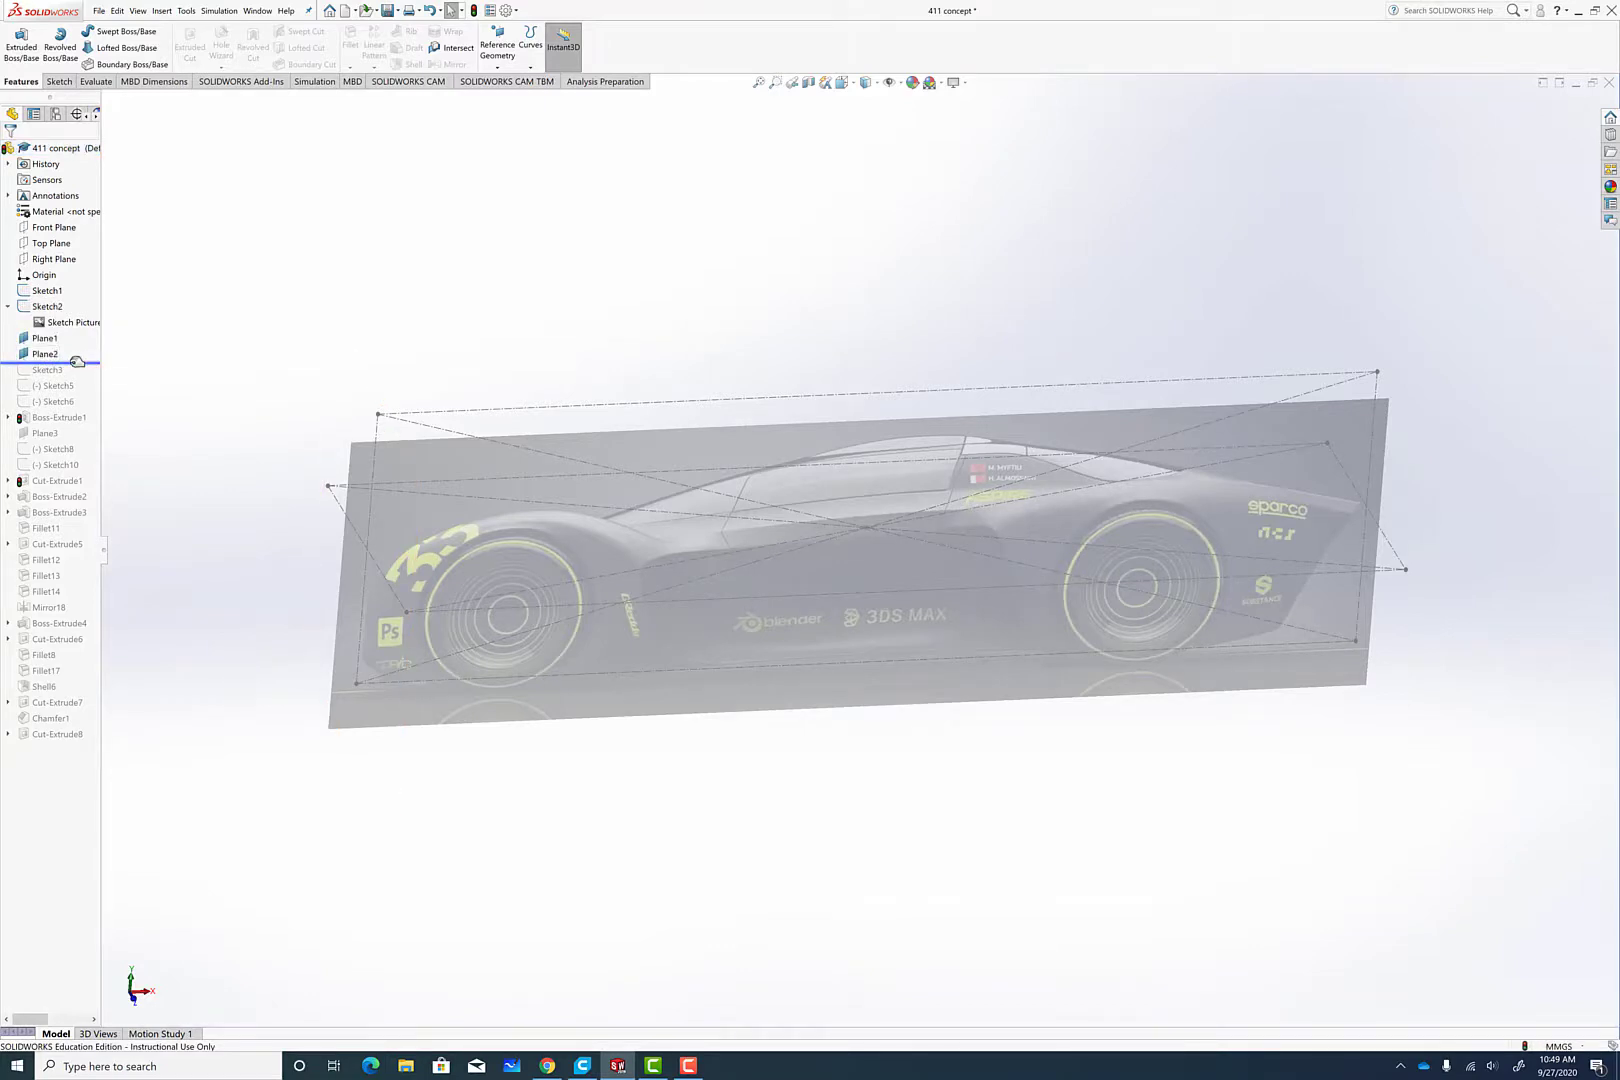
{"action": "left_click_drag", "start_coordinate": [77, 361], "coordinate": [77, 378]}
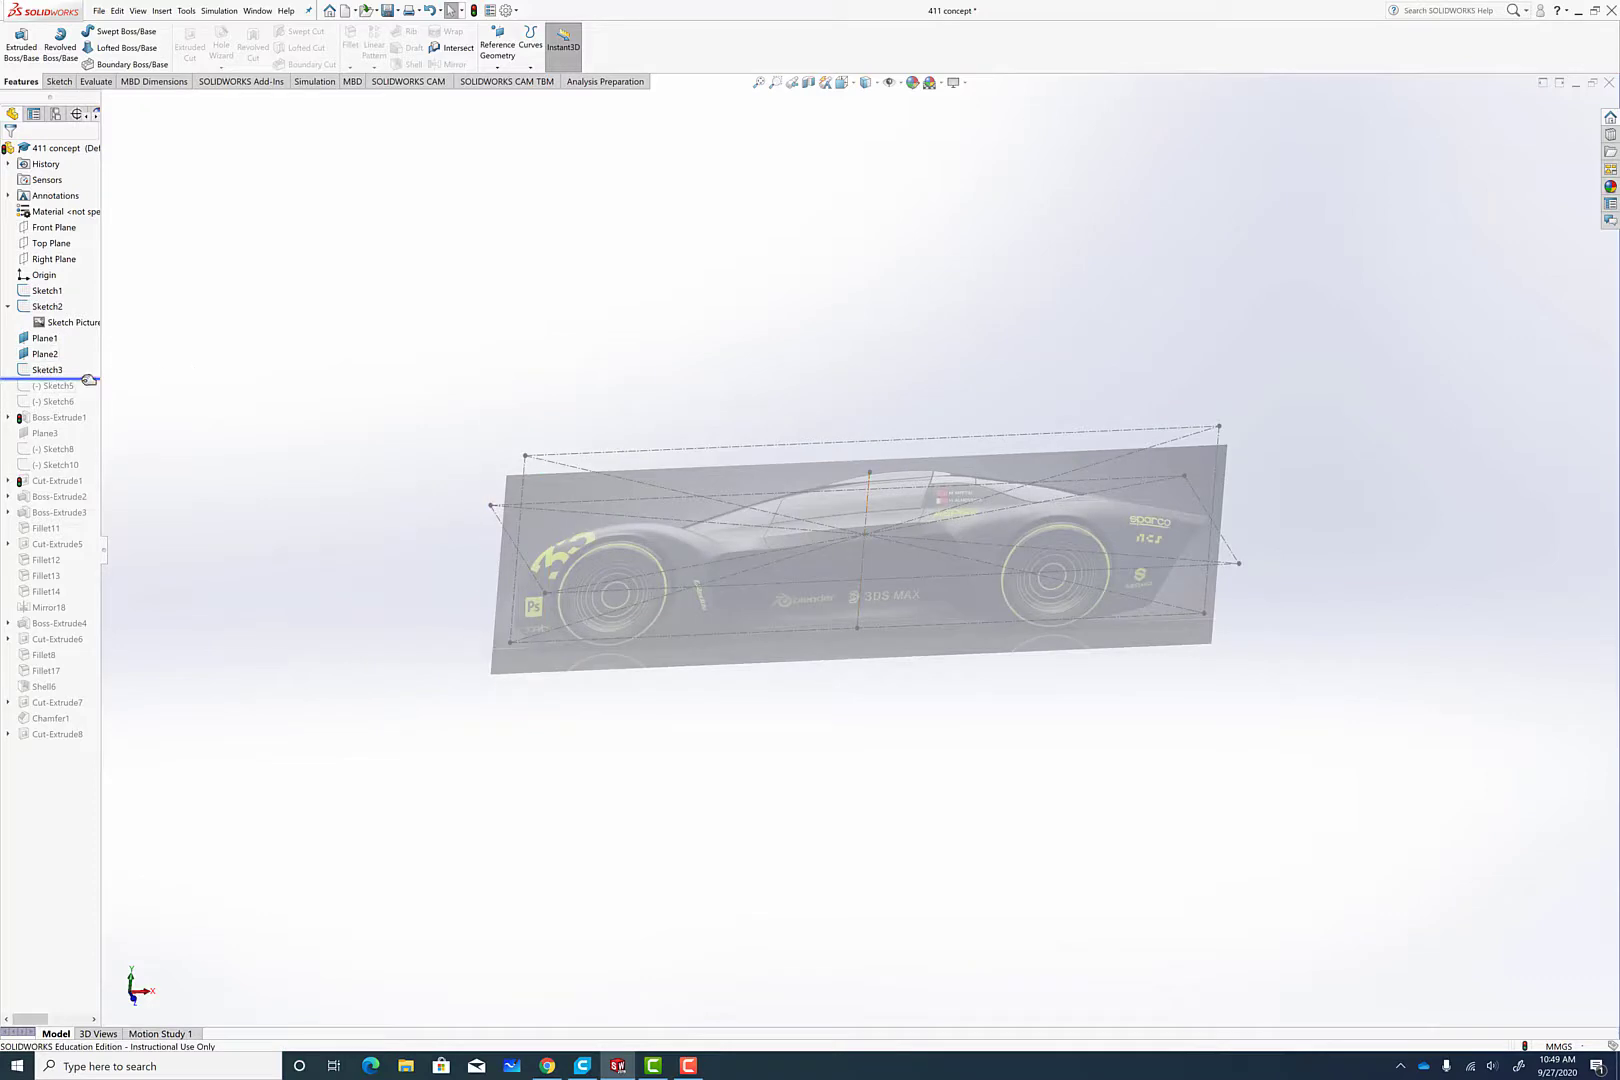
{"action": "left_click_drag", "start_coordinate": [88, 381], "coordinate": [88, 408]}
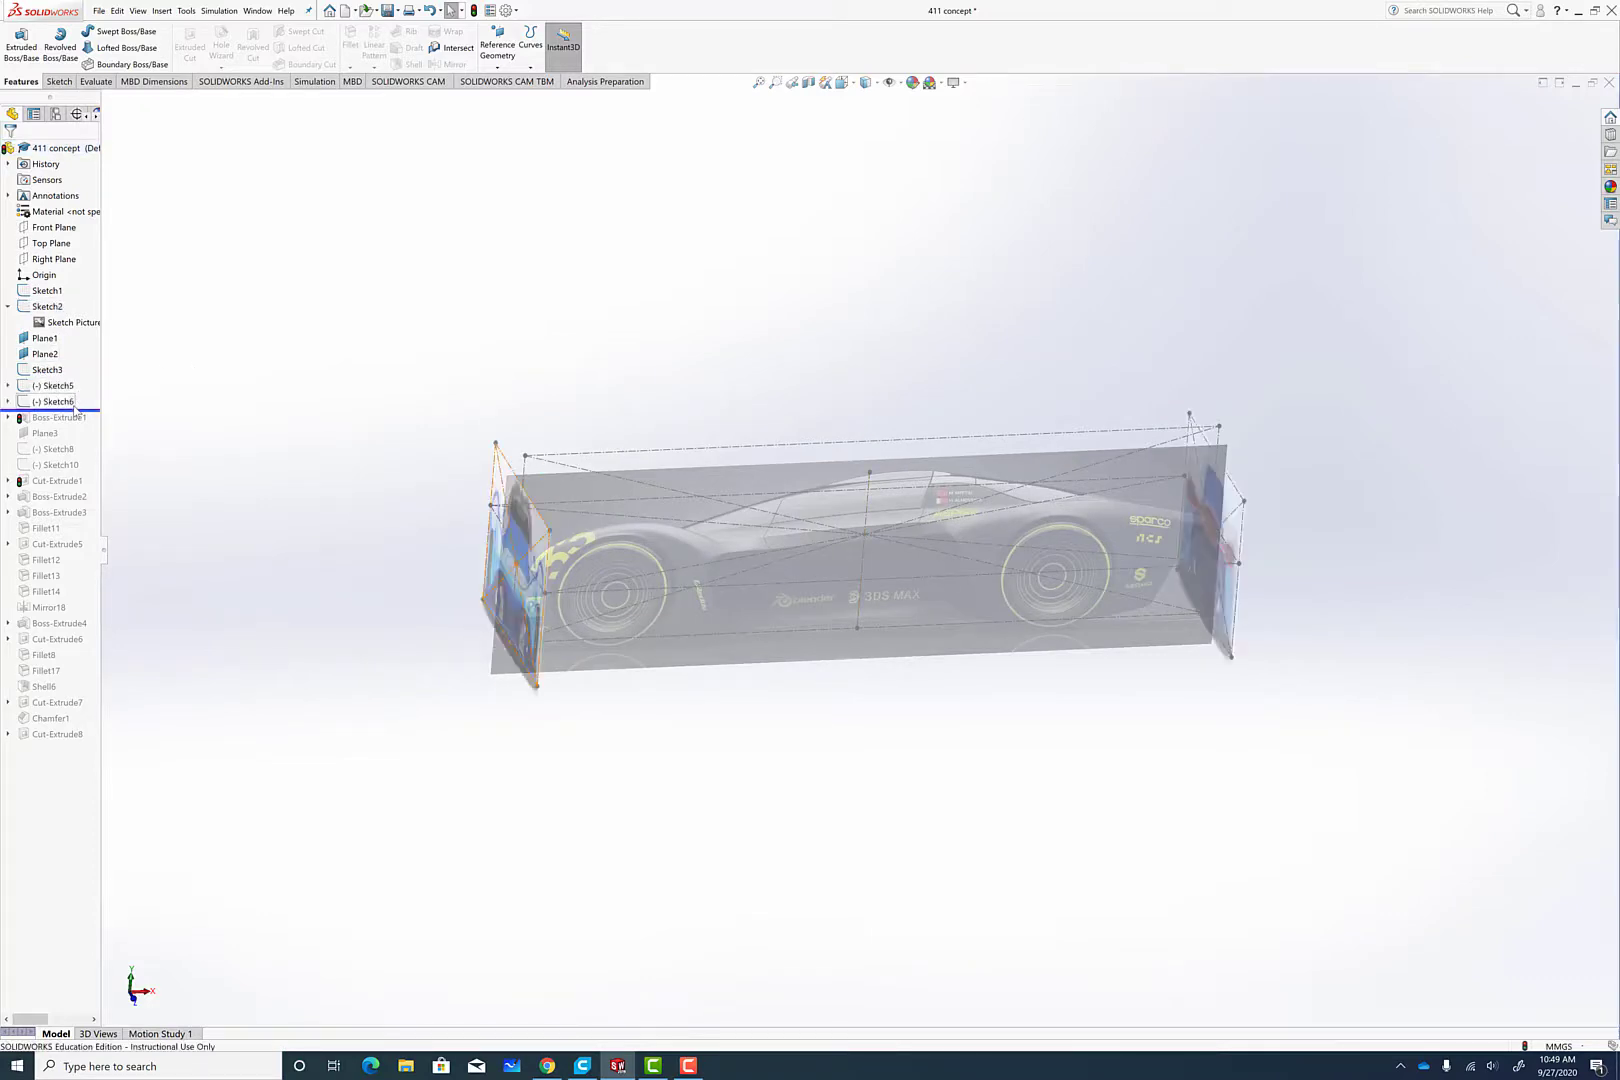
{"action": "scroll", "coordinate": [540, 635], "scroll_direction": "down", "scroll_amount": 4}
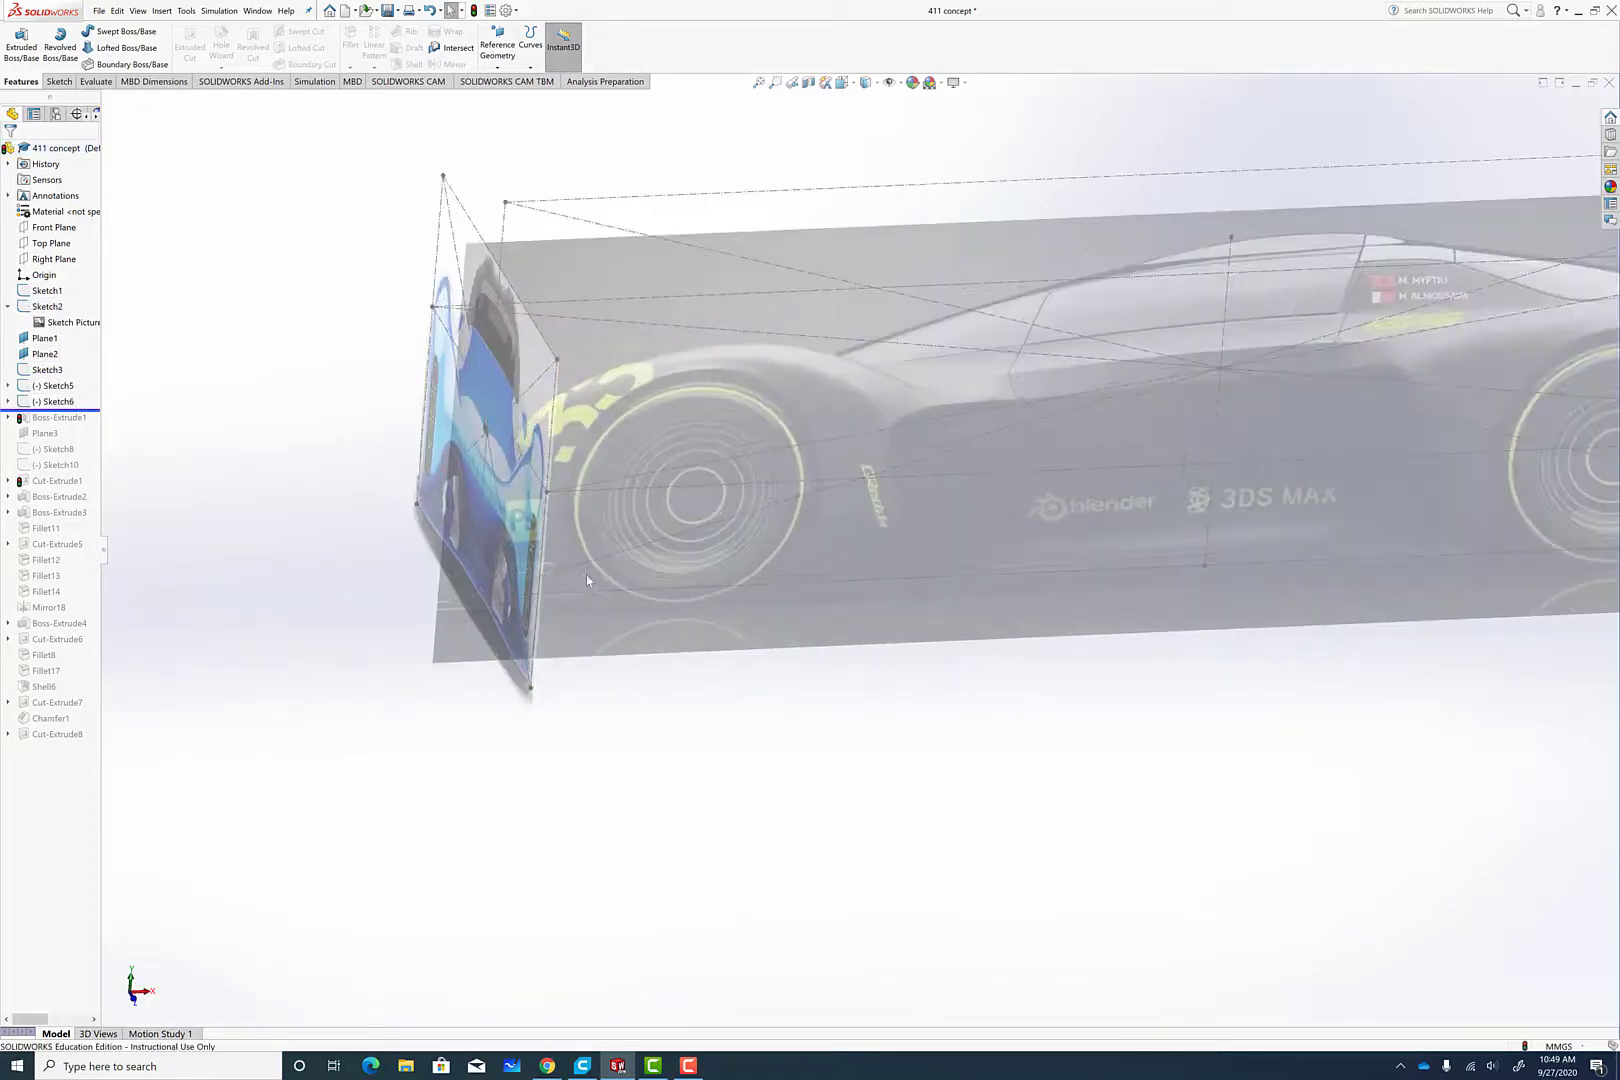
{"action": "mouse_move", "coordinate": [618, 702]}
{"action": "middle_mouse_down"}
{"action": "mouse_move", "coordinate": [748, 698]}
{"action": "mouse_move", "coordinate": [785, 716]}
{"action": "mouse_move", "coordinate": [754, 687]}
{"action": "mouse_move", "coordinate": [365, 679]}
{"action": "mouse_move", "coordinate": [358, 665]}
{"action": "mouse_move", "coordinate": [474, 665]}
{"action": "mouse_move", "coordinate": [626, 726]}
{"action": "mouse_move", "coordinate": [703, 497]}
{"action": "mouse_move", "coordinate": [850, 560]}
{"action": "mouse_move", "coordinate": [824, 495]}
{"action": "mouse_move", "coordinate": [781, 488]}
{"action": "mouse_move", "coordinate": [770, 547]}
{"action": "middle_mouse_up"}
{"action": "scroll", "coordinate": [770, 547], "scroll_direction": "up", "scroll_amount": 3}
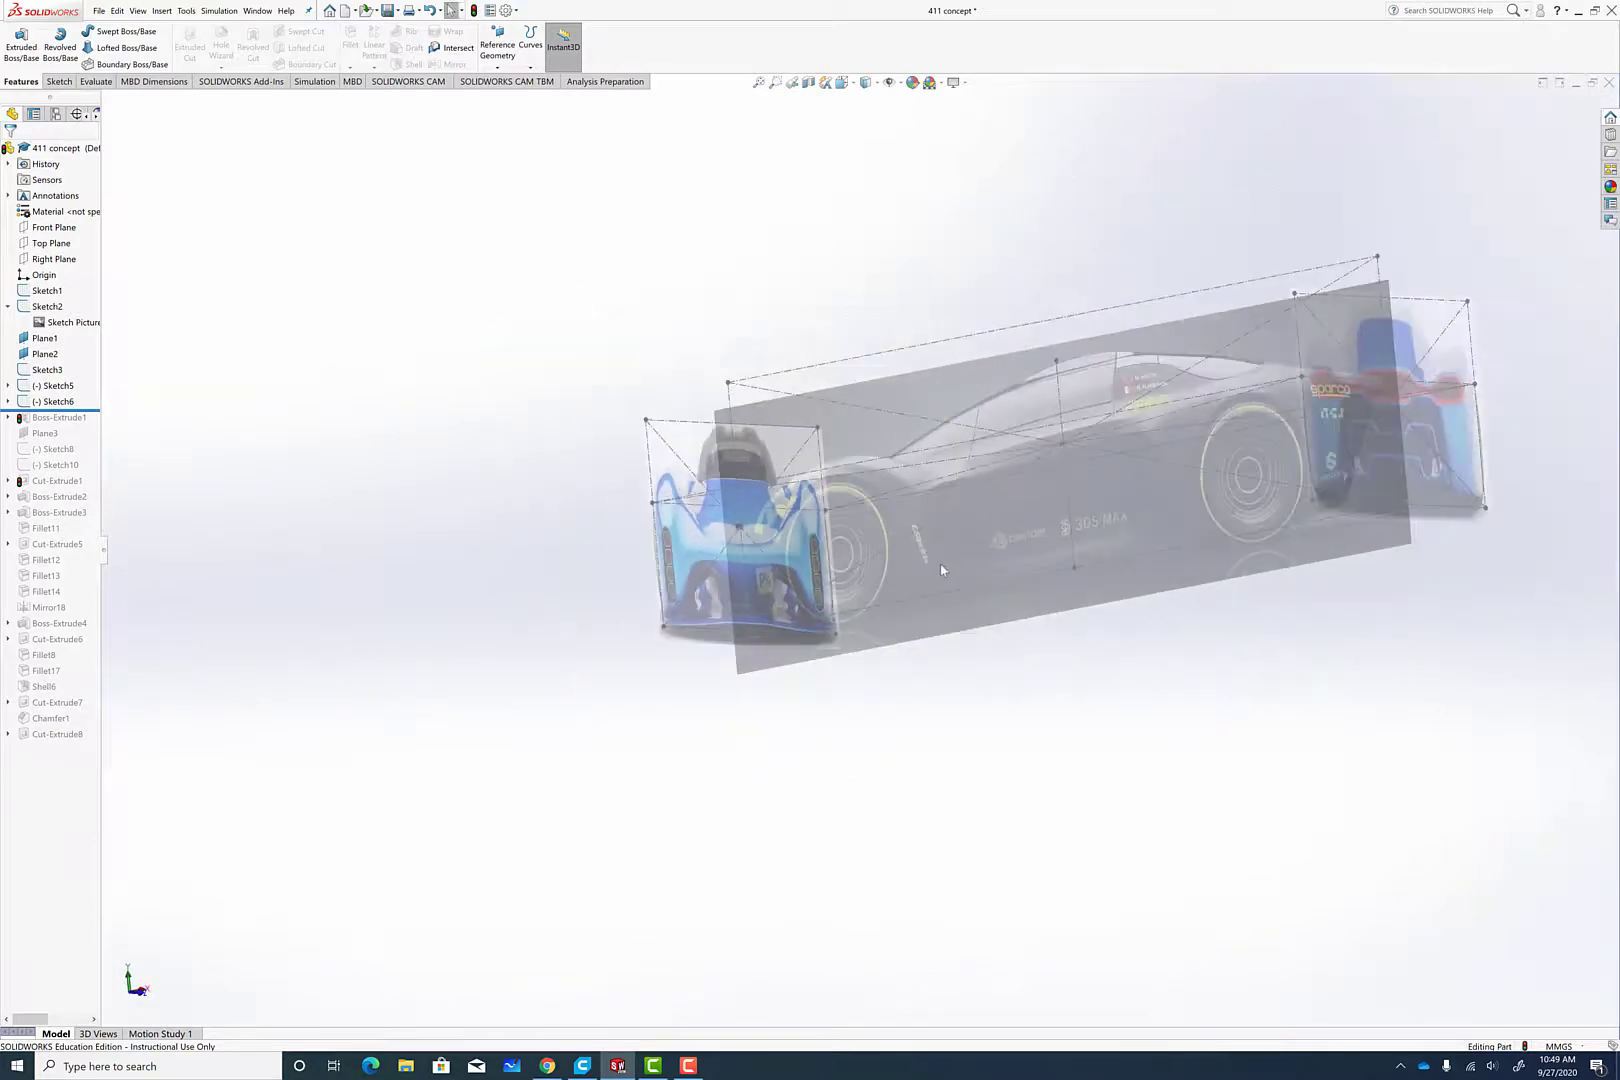
{"action": "middle_click_drag", "start_coordinate": [921, 594], "coordinate": [895, 619]}
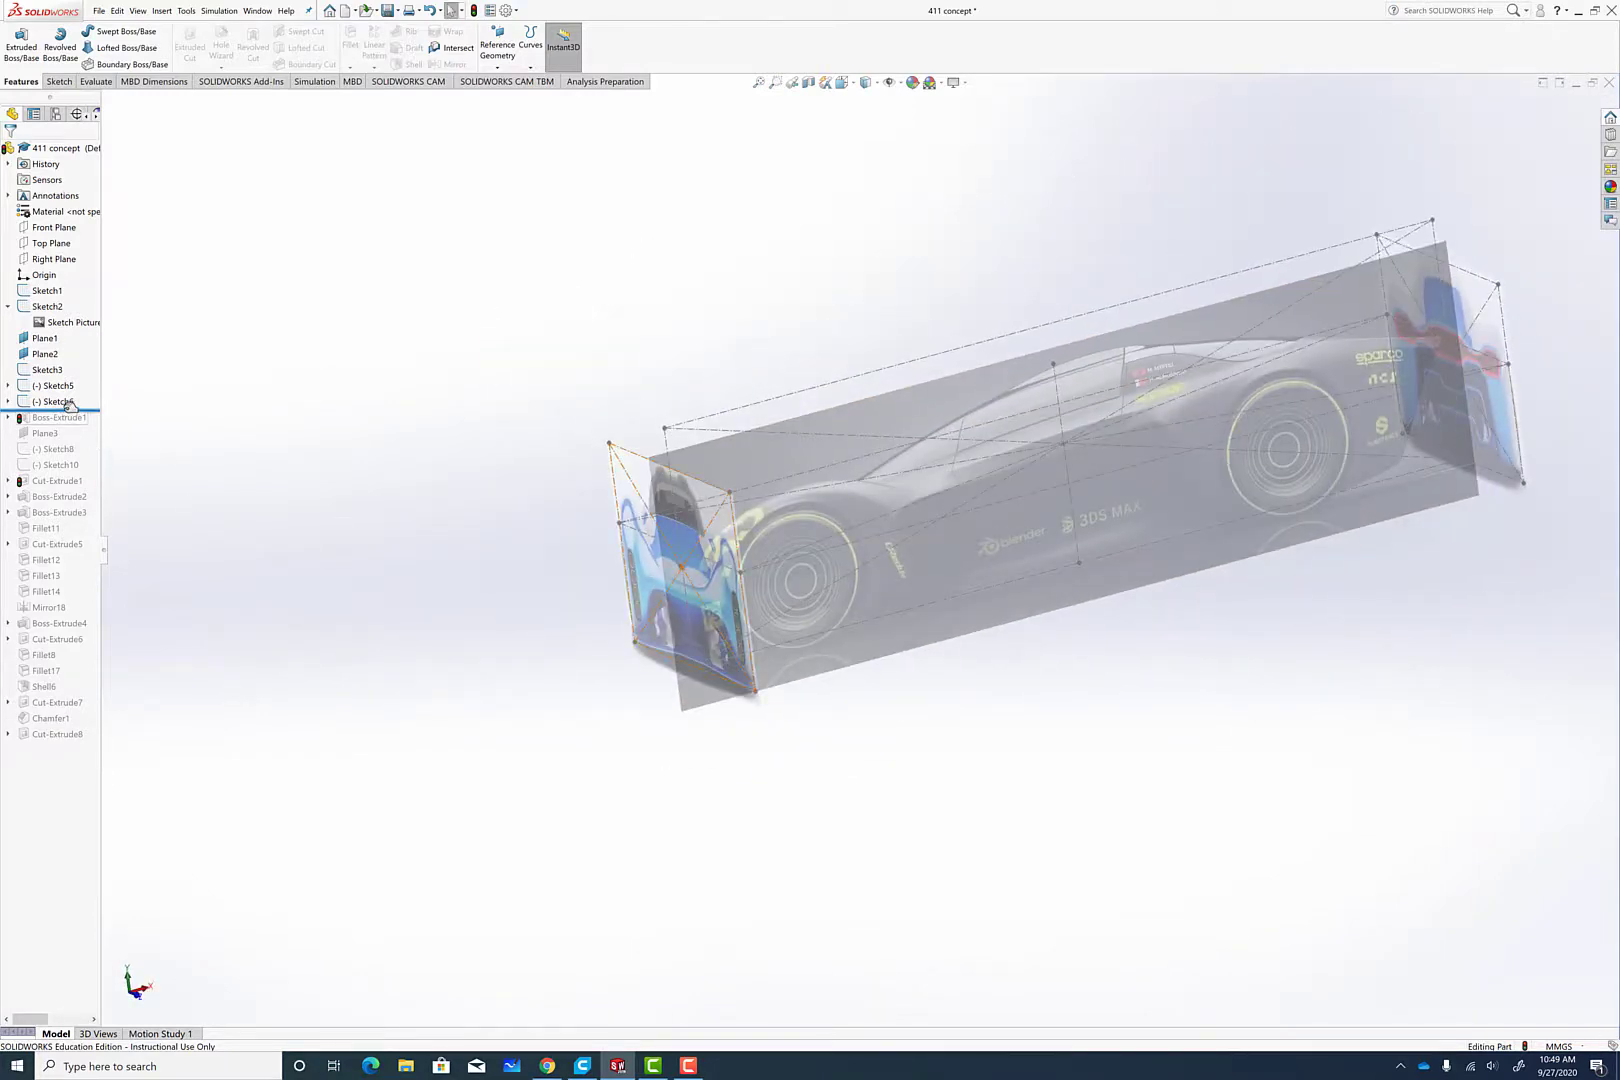
Step: Roll the feature history forward through Boss-Extrude1 and Plane3, and inspect the extruded side profile of the car body
{"action": "left_click_drag", "start_coordinate": [76, 411], "coordinate": [60, 443]}
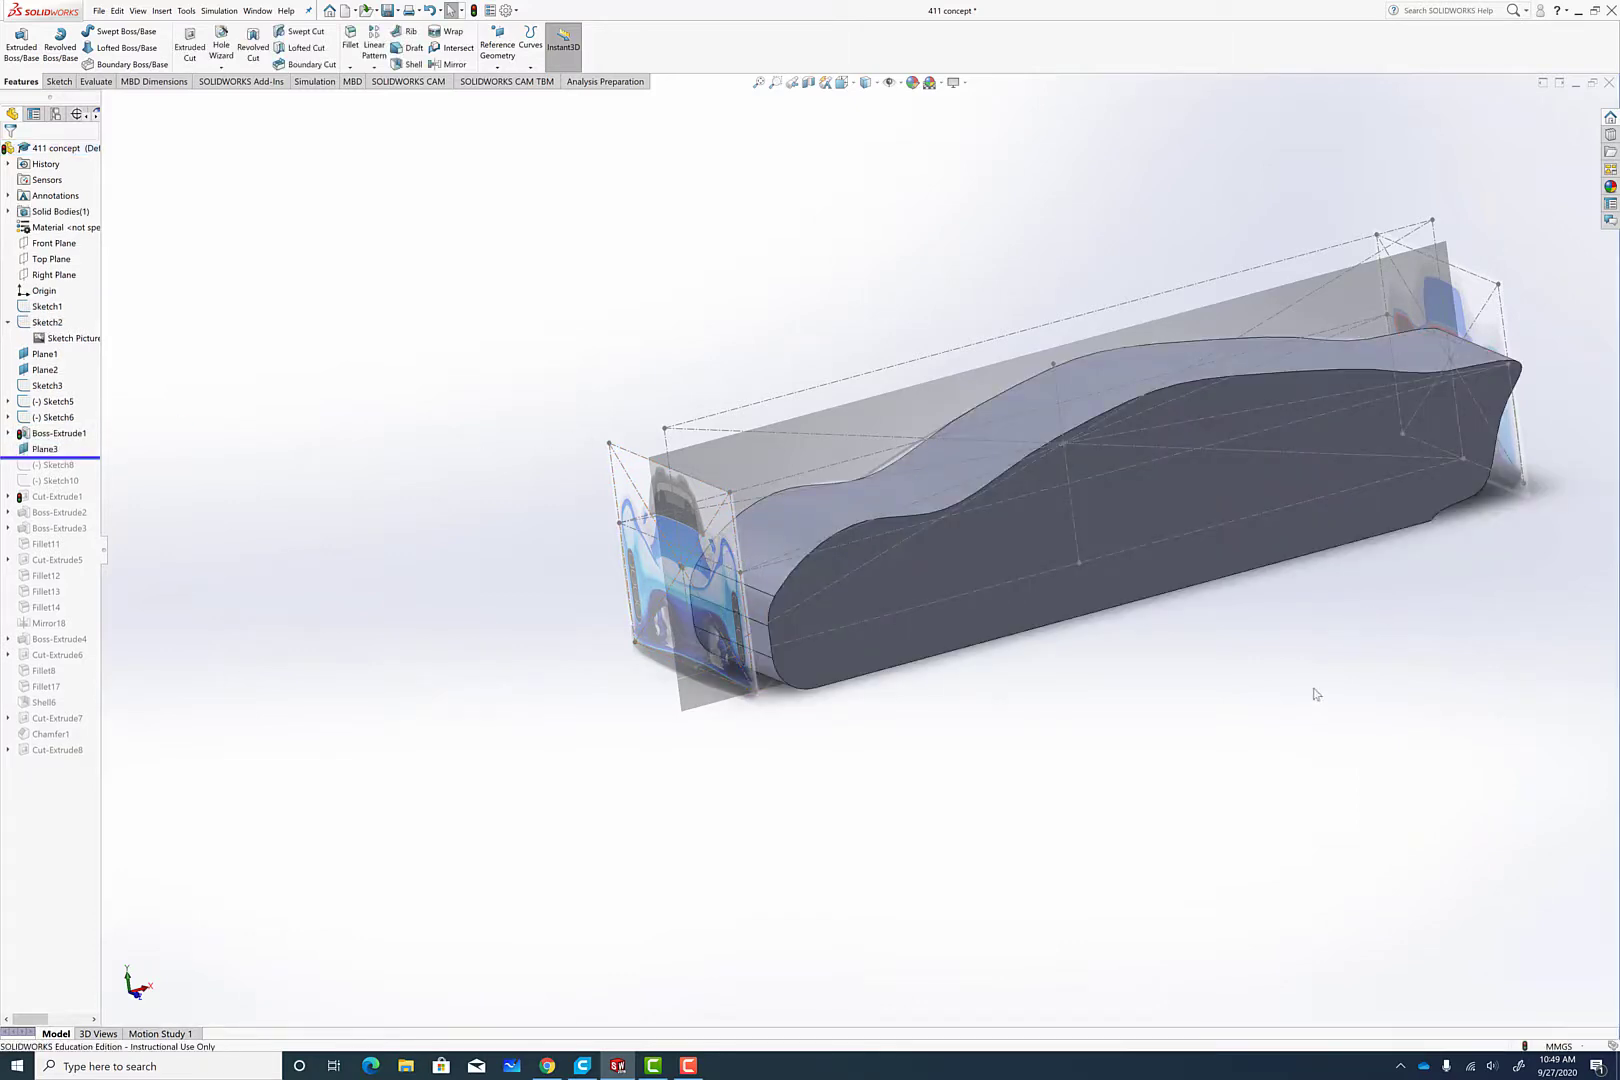
{"action": "middle_click_drag", "start_coordinate": [1305, 680], "coordinate": [1262, 694]}
{"action": "scroll", "coordinate": [1185, 535], "scroll_direction": "down", "scroll_amount": 5}
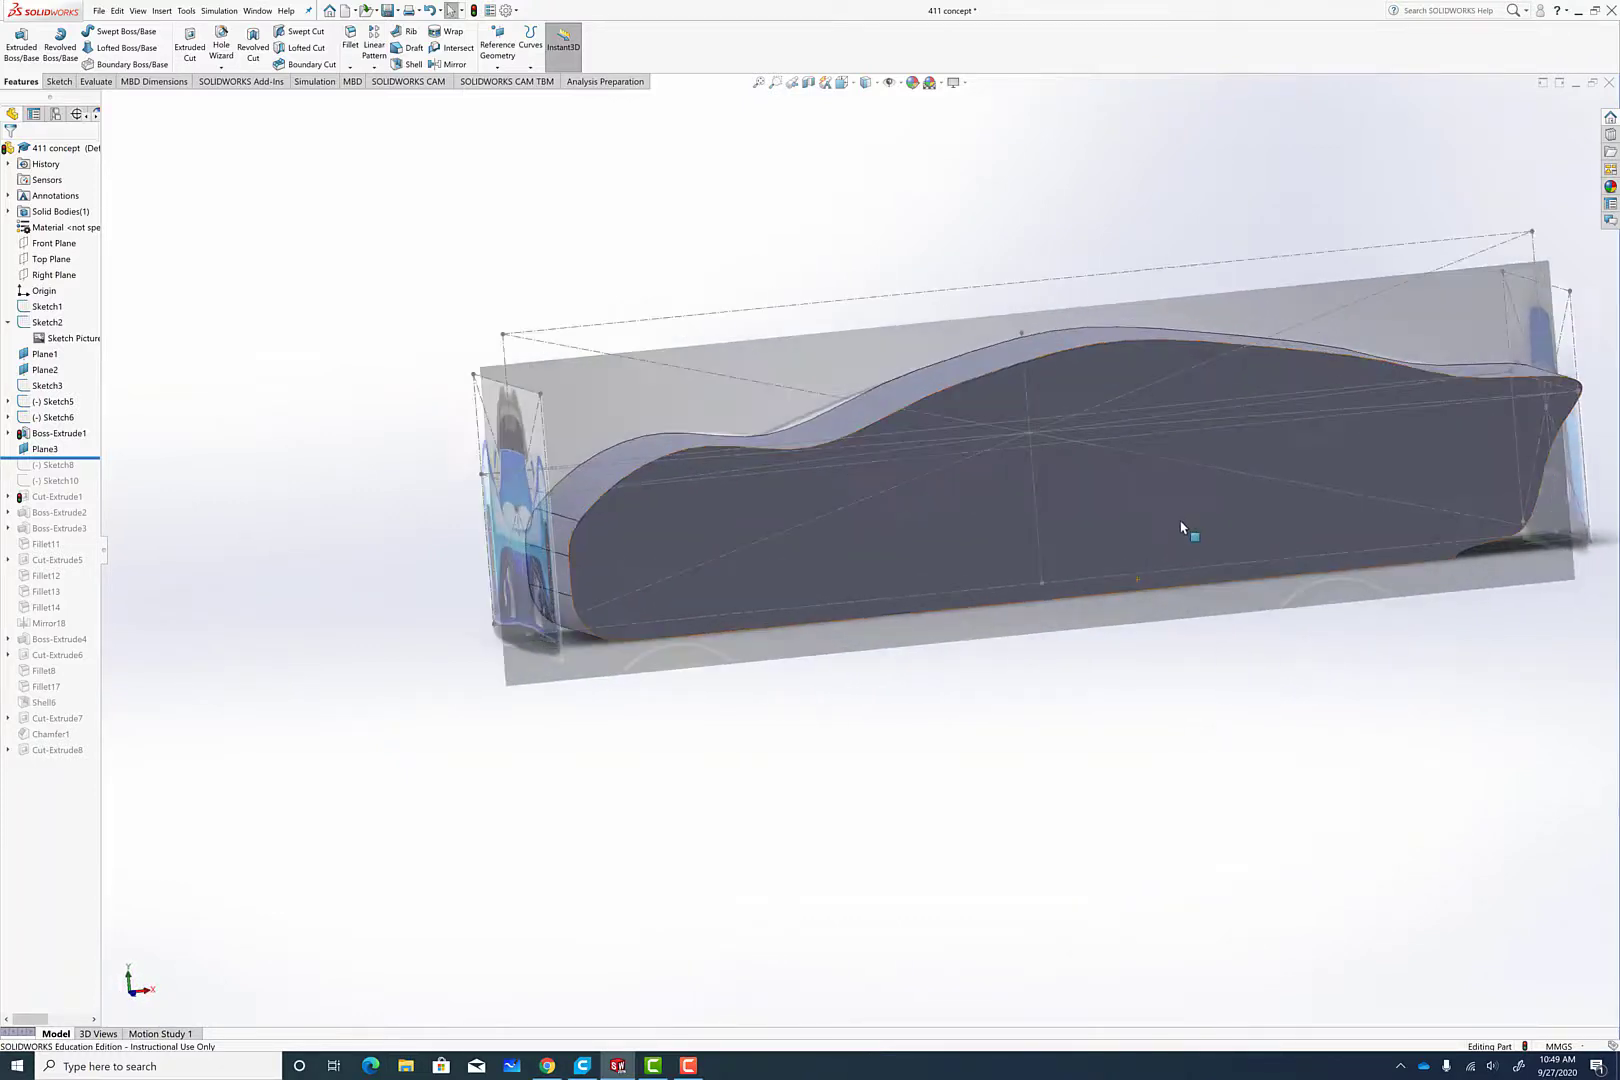
{"action": "scroll", "coordinate": [1200, 563], "scroll_direction": "up", "scroll_amount": 5}
{"action": "middle_click_drag", "start_coordinate": [1034, 606], "coordinate": [1081, 638]}
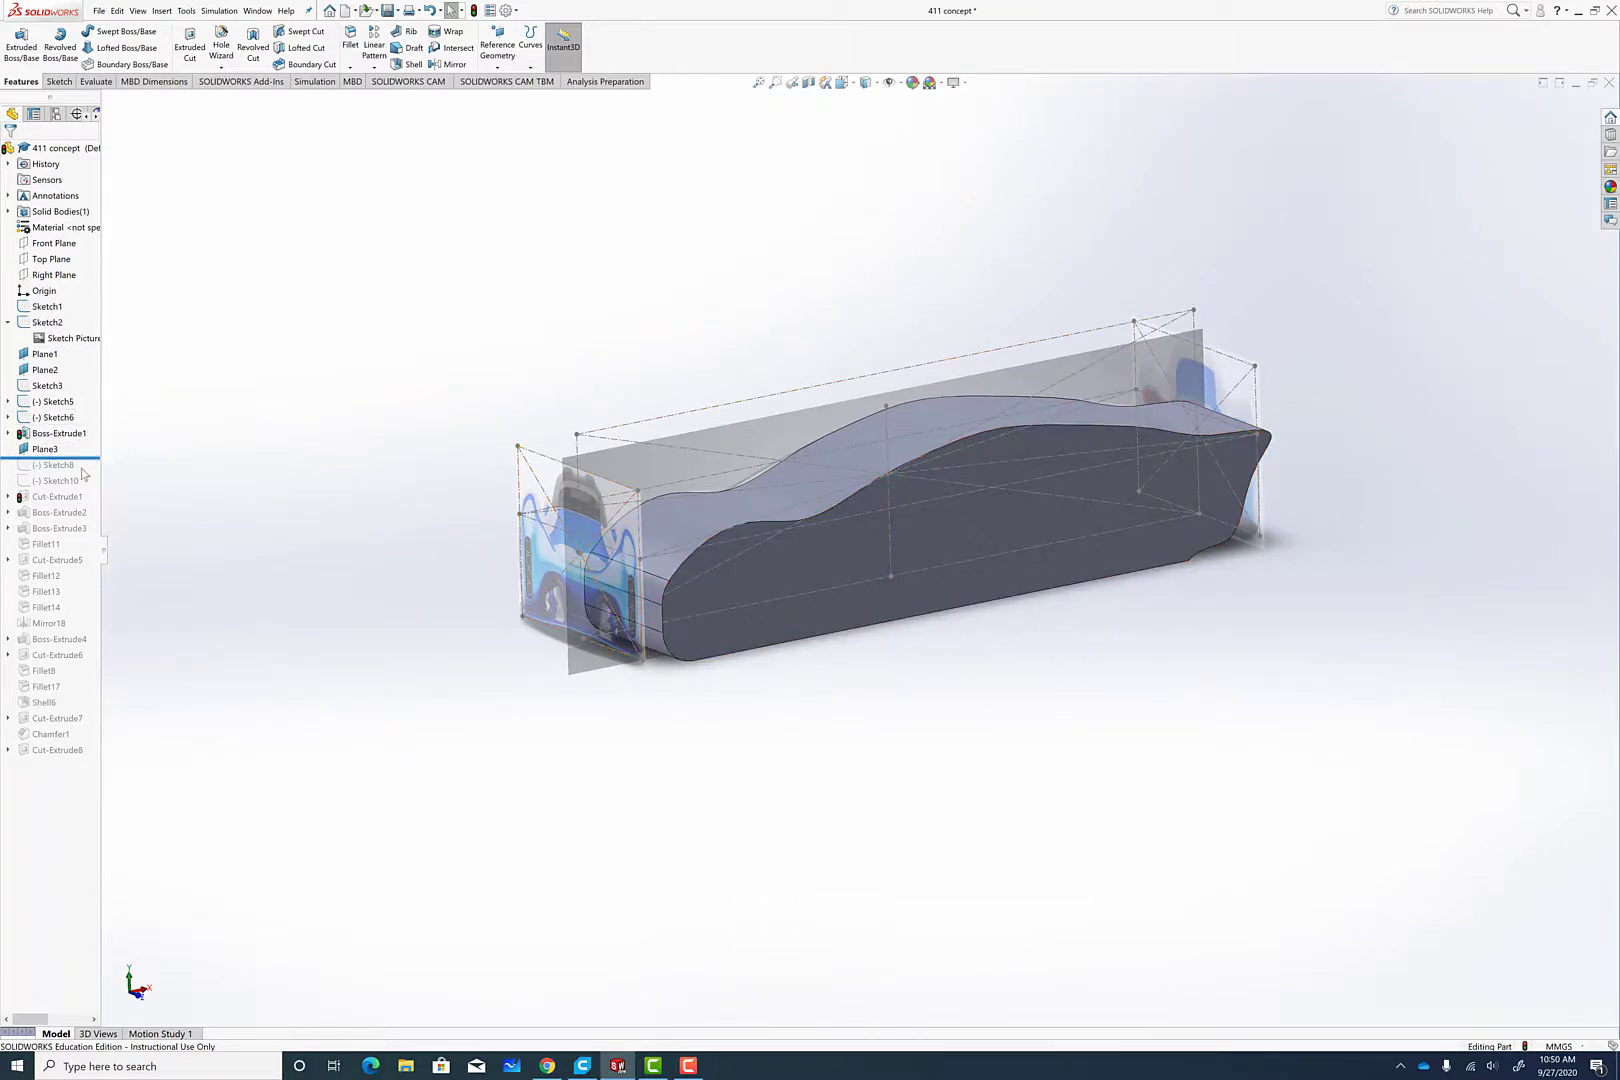
Step: Roll the feature history forward through Sketch8, Sketch10 and Cut-Extrude1, and look at the model from the front
{"action": "left_click_drag", "start_coordinate": [84, 470], "coordinate": [84, 489]}
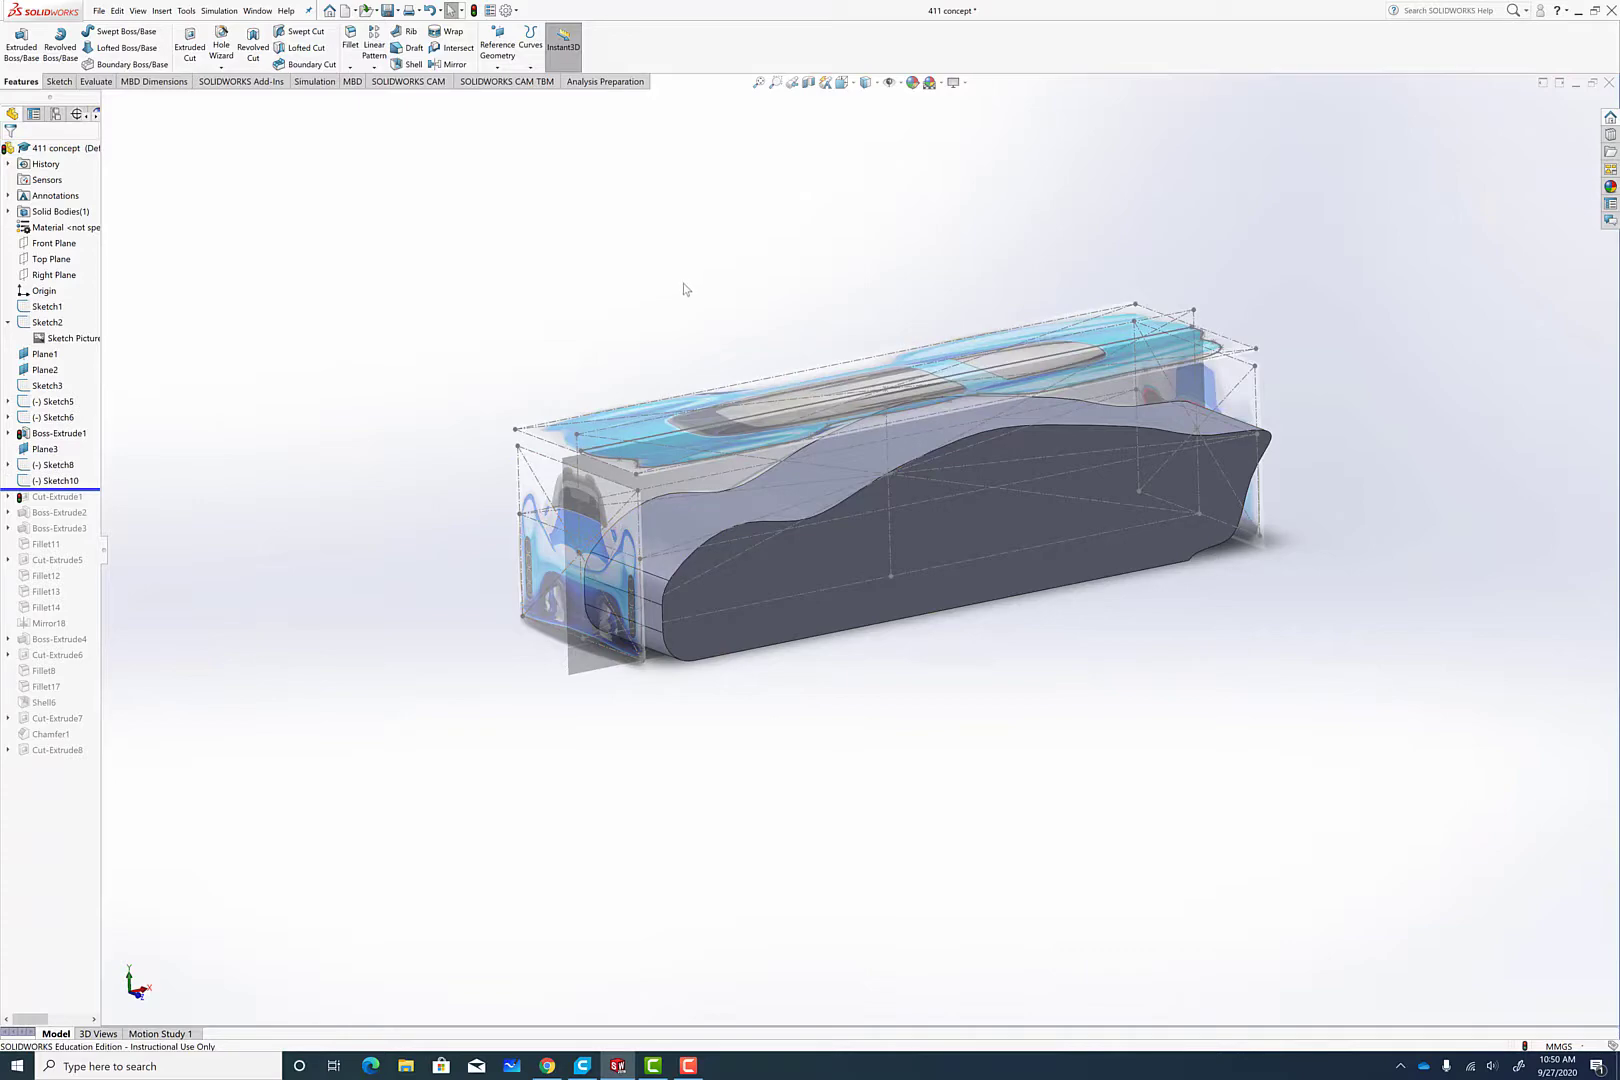
{"action": "mouse_move", "coordinate": [683, 289]}
{"action": "middle_mouse_down"}
{"action": "mouse_move", "coordinate": [749, 311]}
{"action": "mouse_move", "coordinate": [636, 401]}
{"action": "mouse_move", "coordinate": [532, 680]}
{"action": "mouse_move", "coordinate": [815, 485]}
{"action": "mouse_move", "coordinate": [627, 569]}
{"action": "mouse_move", "coordinate": [701, 422]}
{"action": "mouse_move", "coordinate": [644, 351]}
{"action": "mouse_move", "coordinate": [785, 260]}
{"action": "mouse_move", "coordinate": [671, 344]}
{"action": "mouse_move", "coordinate": [675, 503]}
{"action": "mouse_move", "coordinate": [681, 278]}
{"action": "mouse_move", "coordinate": [759, 264]}
{"action": "mouse_move", "coordinate": [738, 351]}
{"action": "mouse_move", "coordinate": [676, 224]}
{"action": "mouse_move", "coordinate": [750, 224]}
{"action": "mouse_move", "coordinate": [662, 307]}
{"action": "mouse_move", "coordinate": [752, 289]}
{"action": "mouse_move", "coordinate": [707, 292]}
{"action": "middle_mouse_up"}
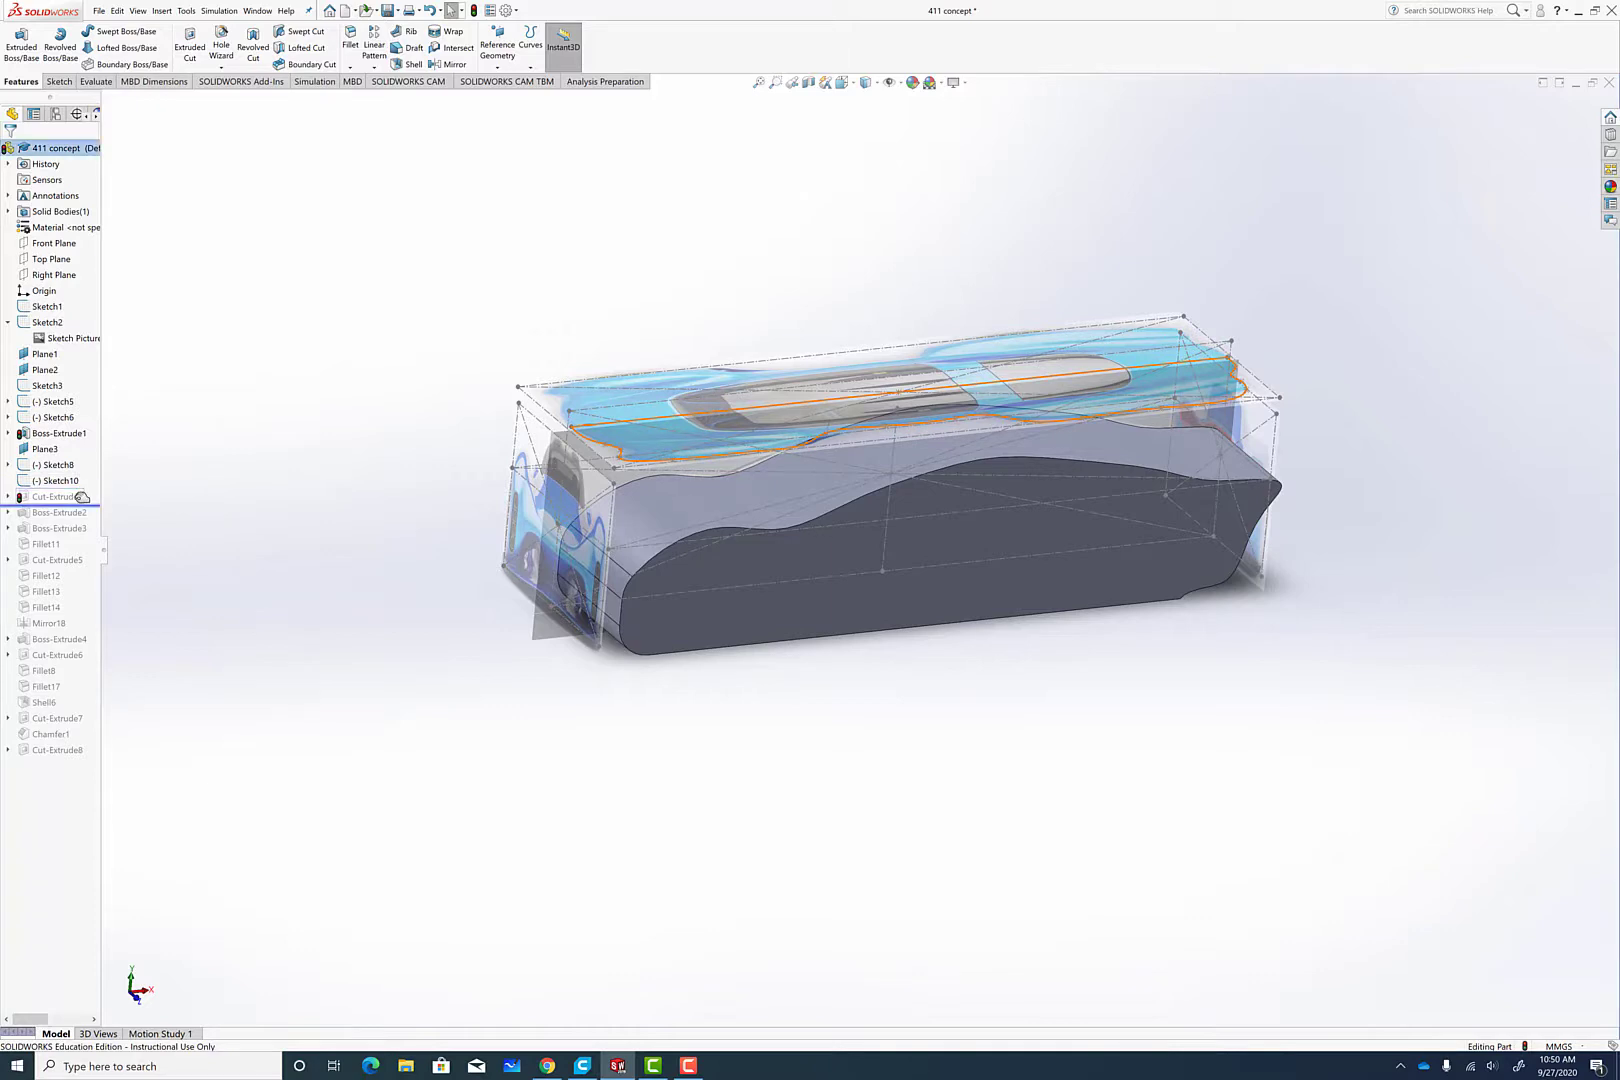
{"action": "left_click_drag", "start_coordinate": [88, 489], "coordinate": [86, 505]}
{"action": "middle_click_drag", "start_coordinate": [347, 479], "coordinate": [522, 490]}
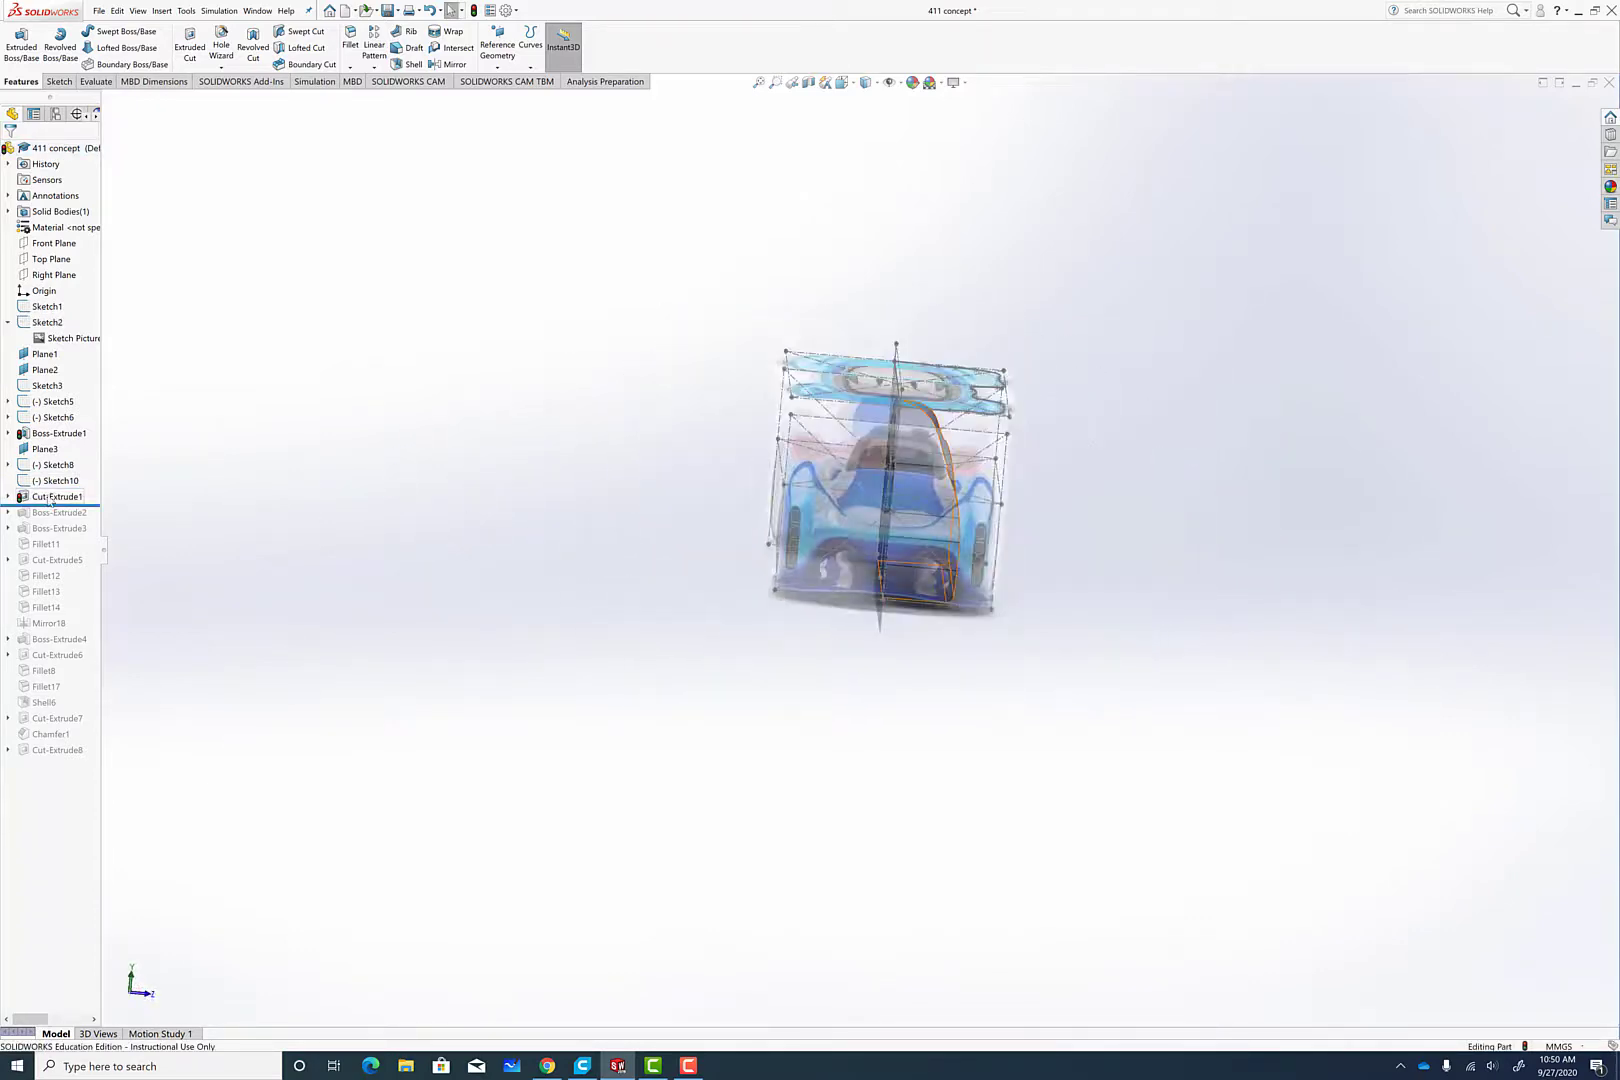
Step: Open Sketch11 of Cut-Extrude1 to examine its profile against the front picture, exit it, and inspect the cut body
{"action": "left_click", "coordinate": [8, 496]}
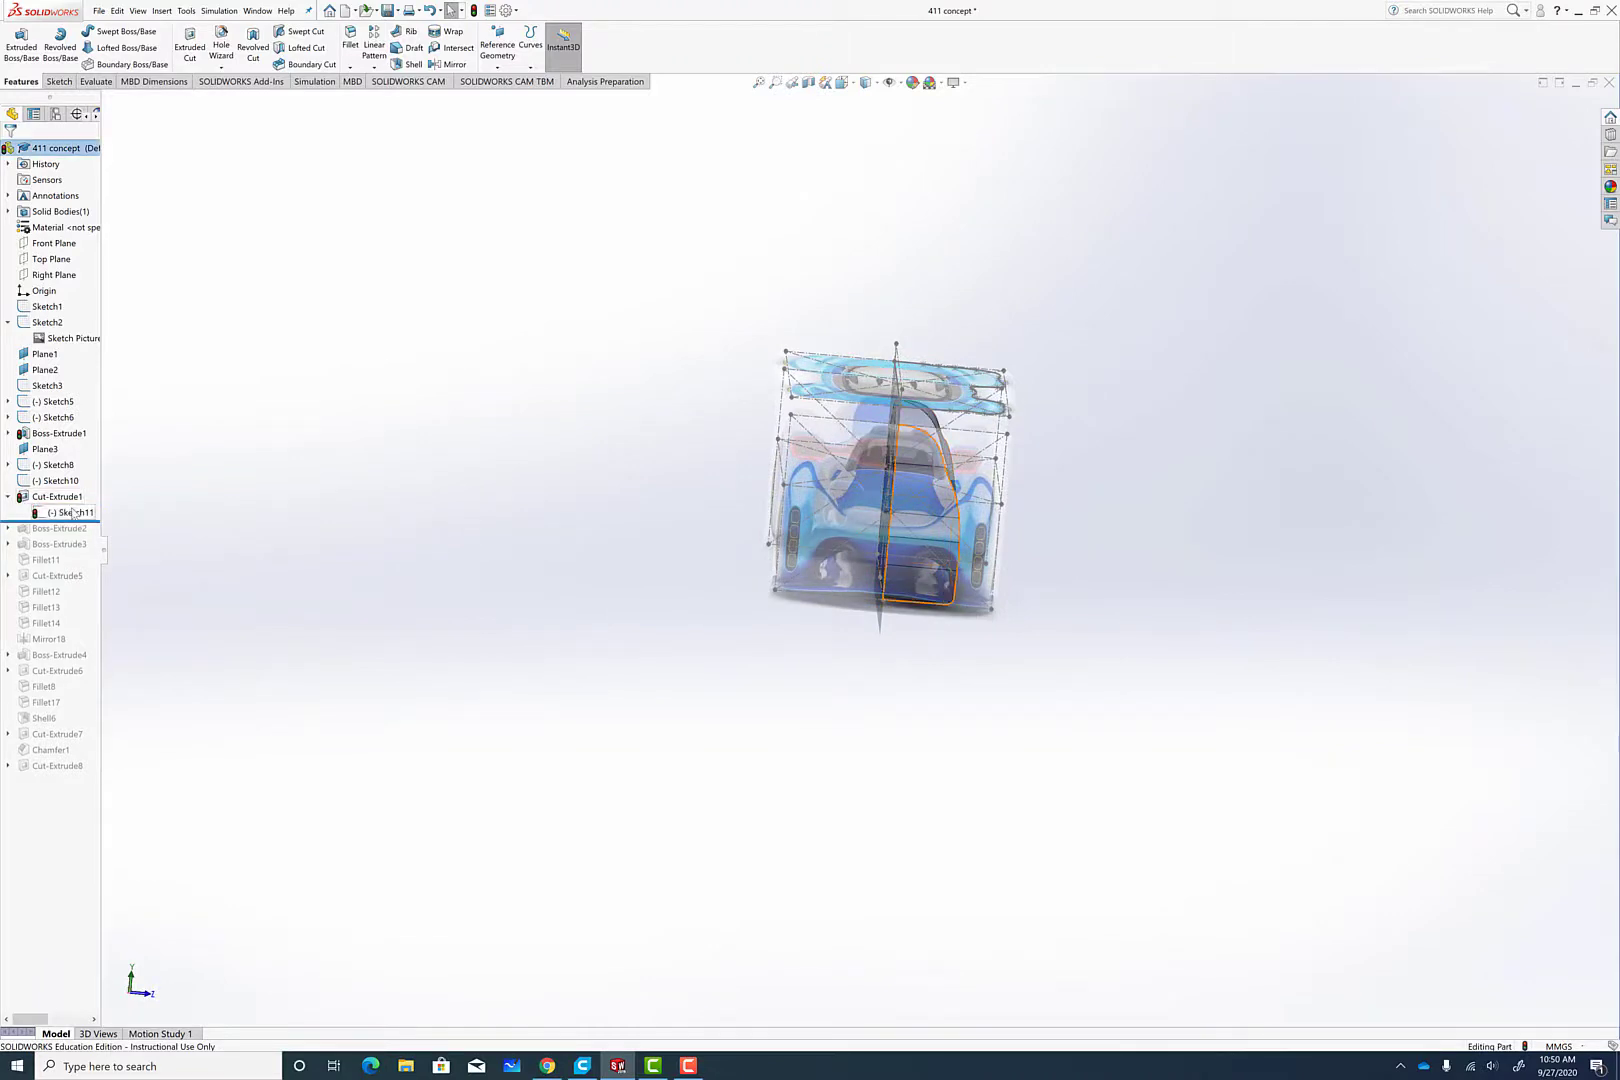
{"action": "right_click", "coordinate": [68, 512]}
{"action": "left_click", "coordinate": [82, 482]}
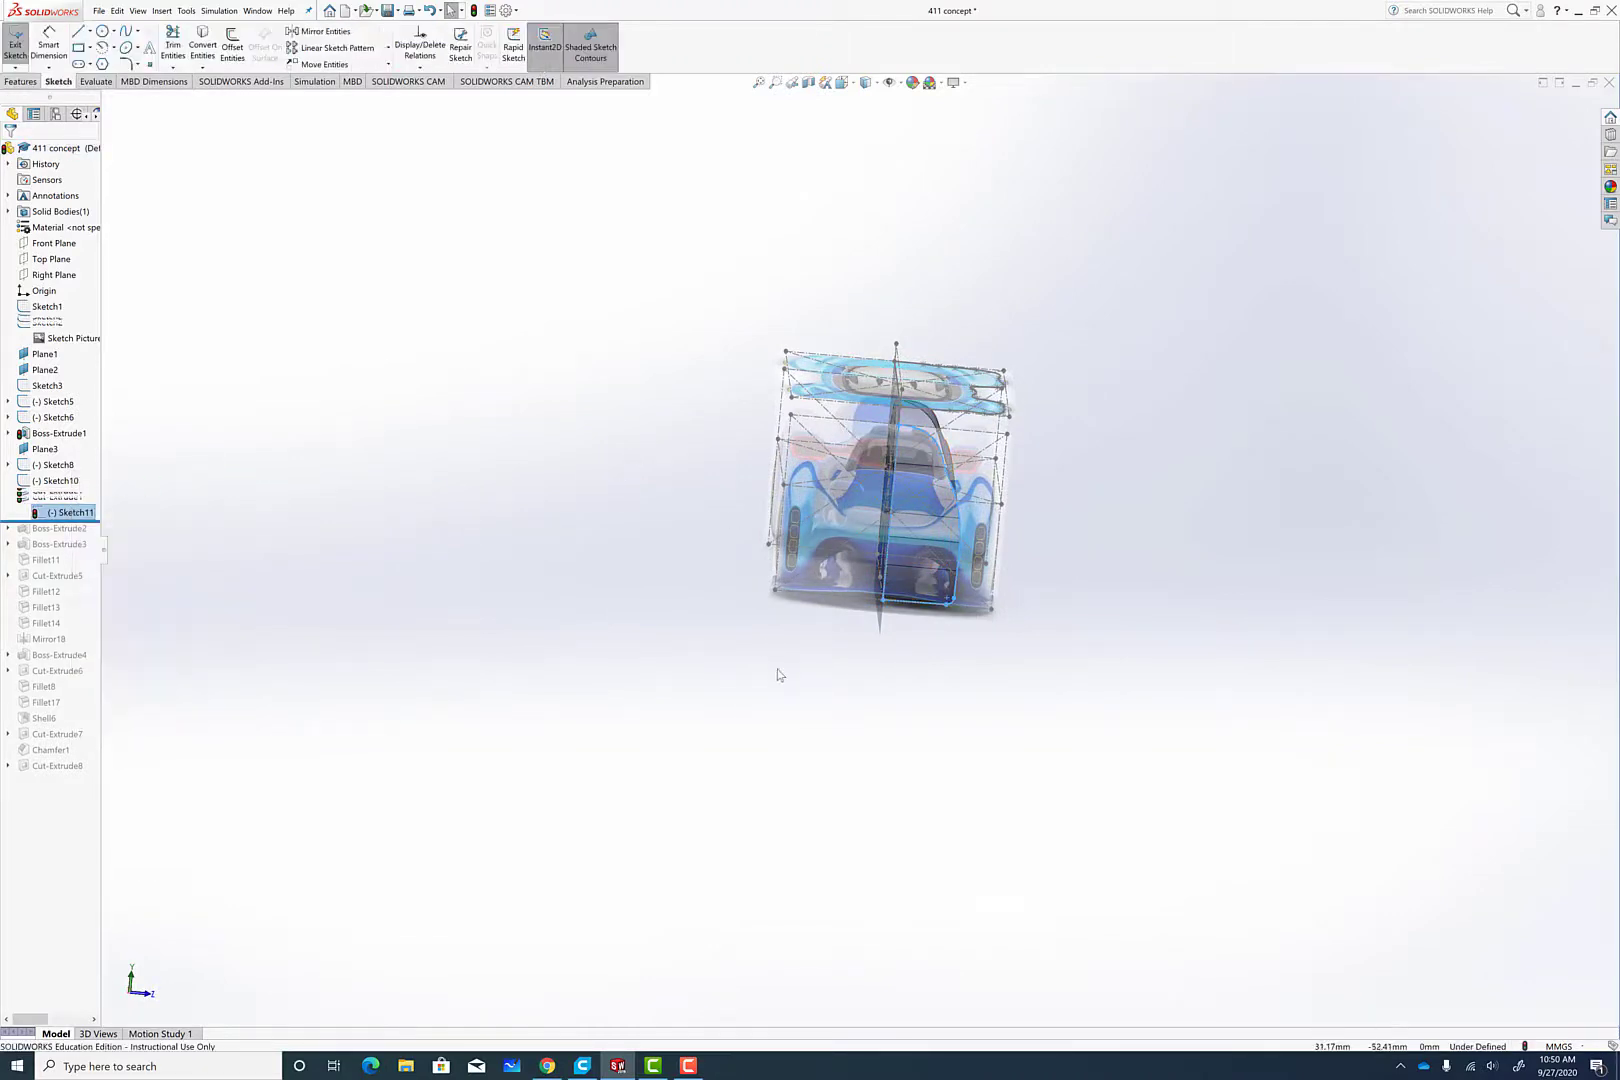
{"action": "mouse_move", "coordinate": [968, 652]}
{"action": "middle_mouse_down"}
{"action": "mouse_move", "coordinate": [1031, 622]}
{"action": "mouse_move", "coordinate": [1074, 654]}
{"action": "mouse_move", "coordinate": [770, 654]}
{"action": "mouse_move", "coordinate": [929, 654]}
{"action": "mouse_move", "coordinate": [944, 622]}
{"action": "mouse_move", "coordinate": [972, 616]}
{"action": "middle_mouse_up"}
{"action": "scroll", "coordinate": [938, 505], "scroll_direction": "down", "scroll_amount": 4}
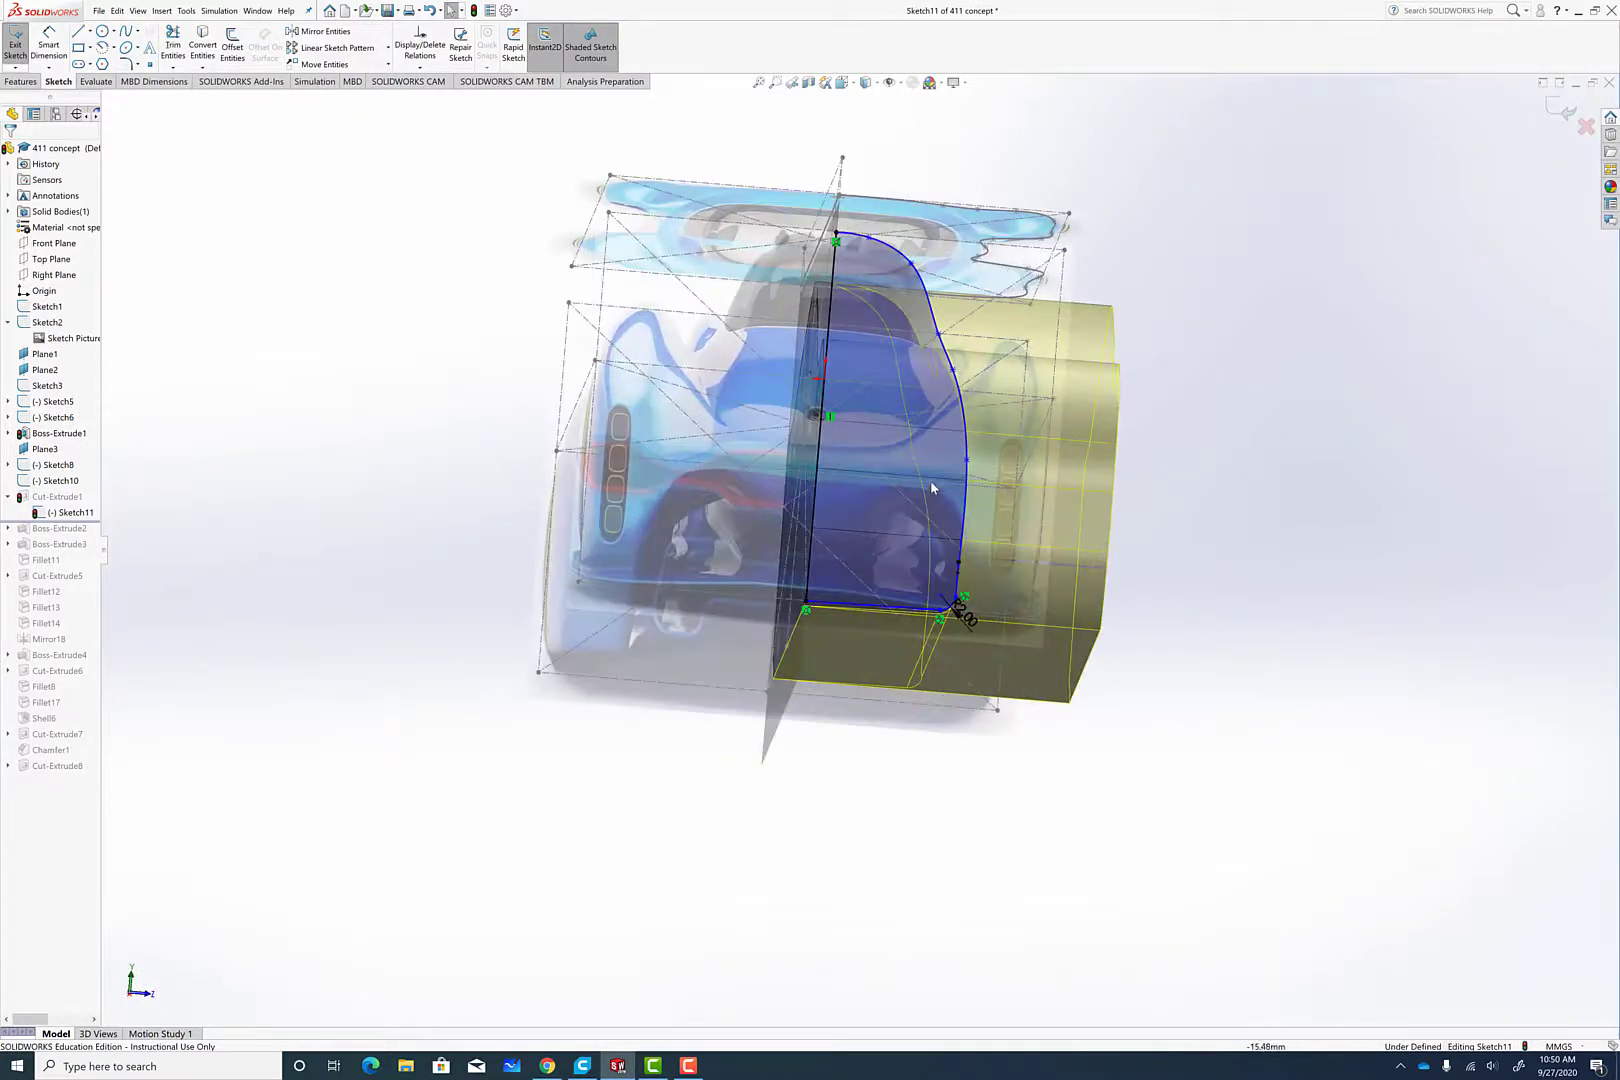
{"action": "middle_click_drag", "start_coordinate": [1245, 714], "coordinate": [1226, 748]}
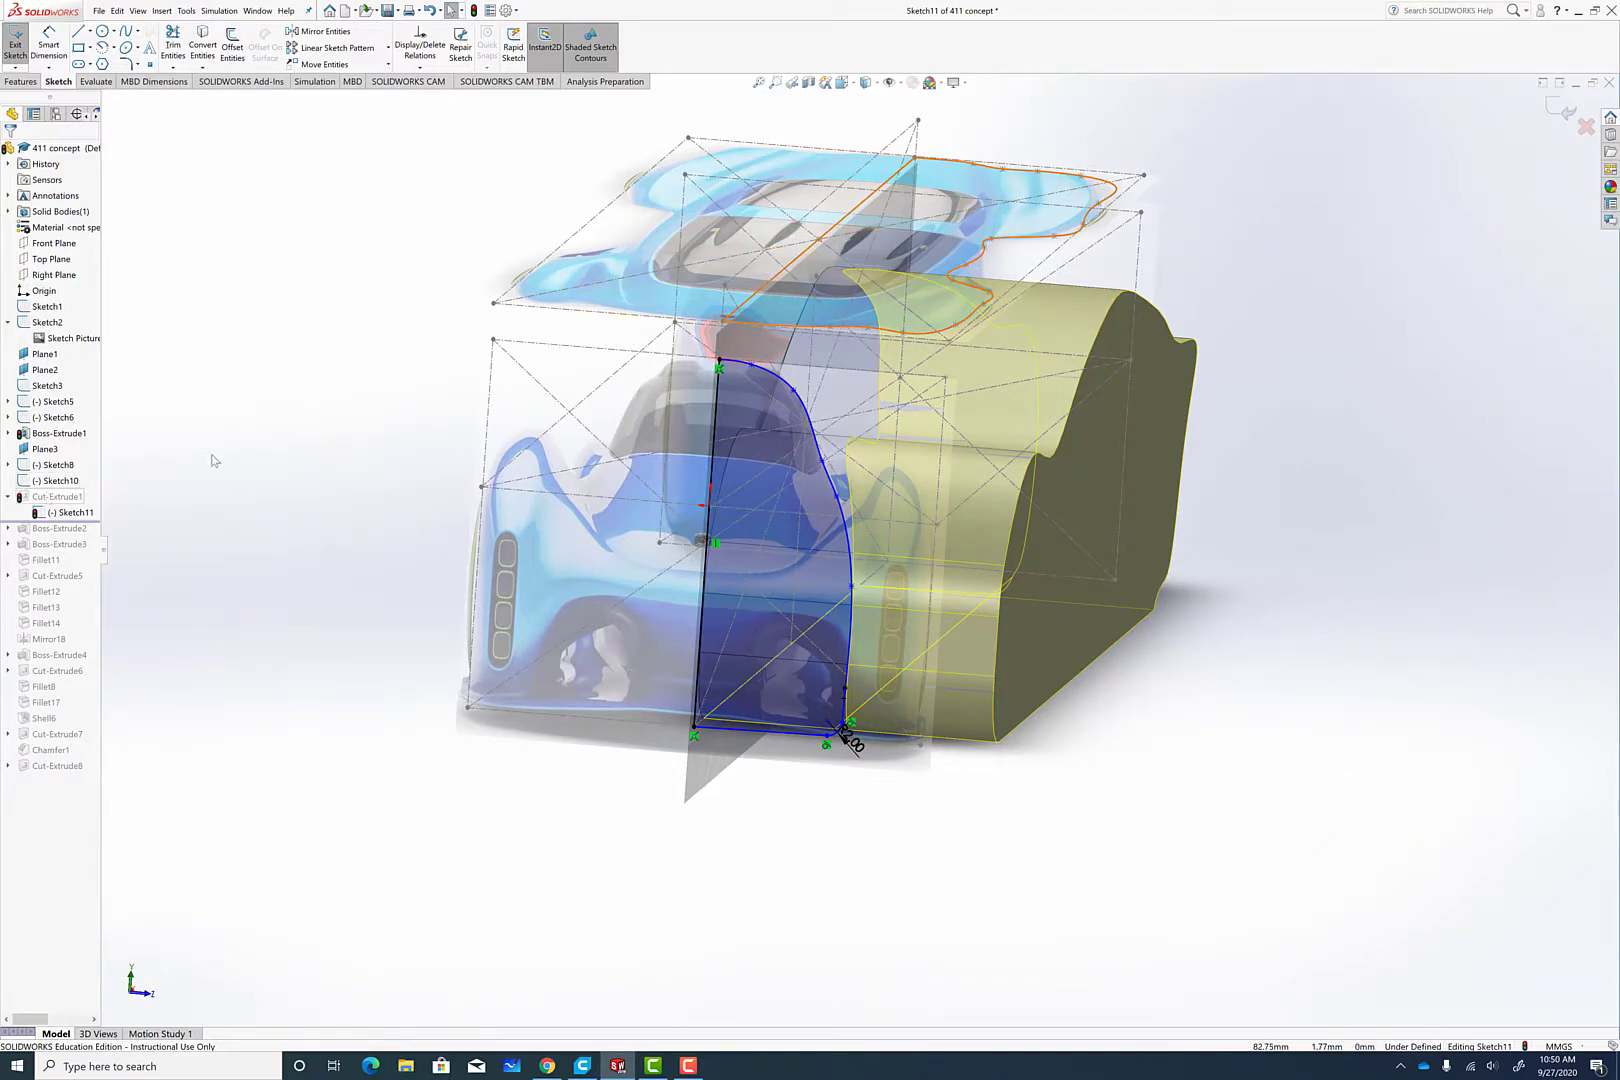
{"action": "left_click", "coordinate": [1562, 110]}
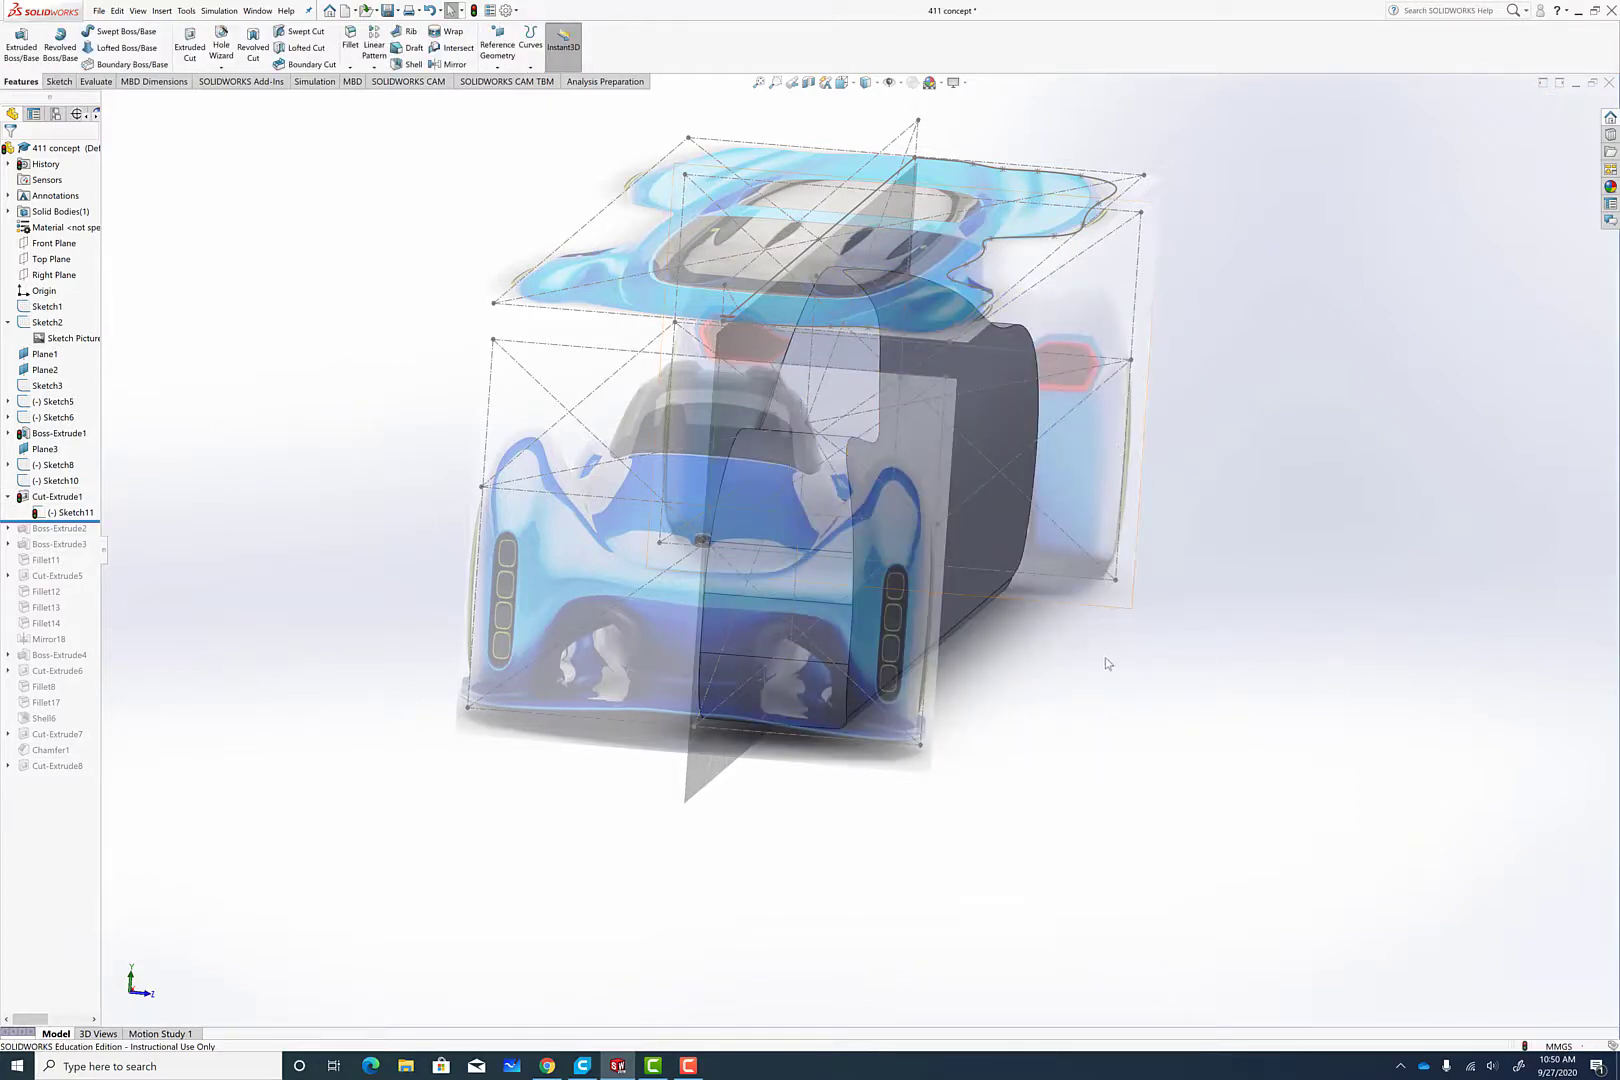
{"action": "mouse_move", "coordinate": [1105, 657]}
{"action": "middle_mouse_down"}
{"action": "mouse_move", "coordinate": [1135, 629]}
{"action": "mouse_move", "coordinate": [1118, 635]}
{"action": "middle_mouse_up"}
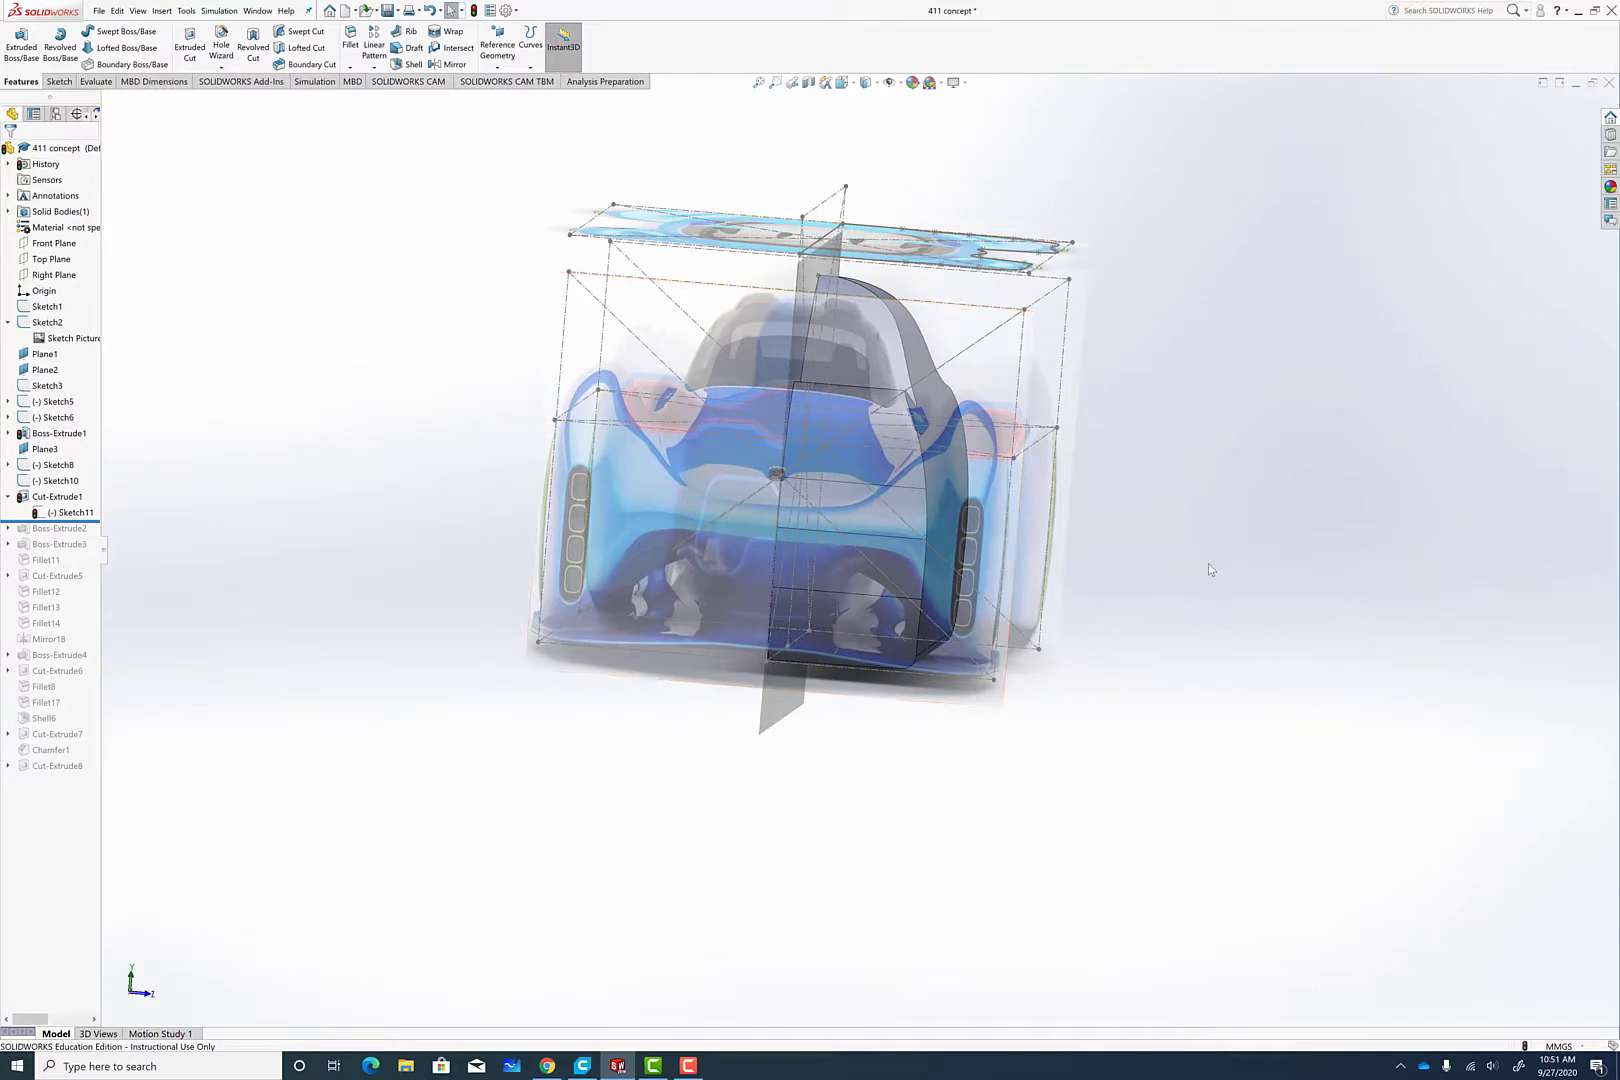
{"action": "mouse_move", "coordinate": [1222, 525]}
{"action": "middle_mouse_down"}
{"action": "mouse_move", "coordinate": [1219, 560]}
{"action": "mouse_move", "coordinate": [1068, 565]}
{"action": "mouse_move", "coordinate": [1062, 600]}
{"action": "middle_mouse_up"}
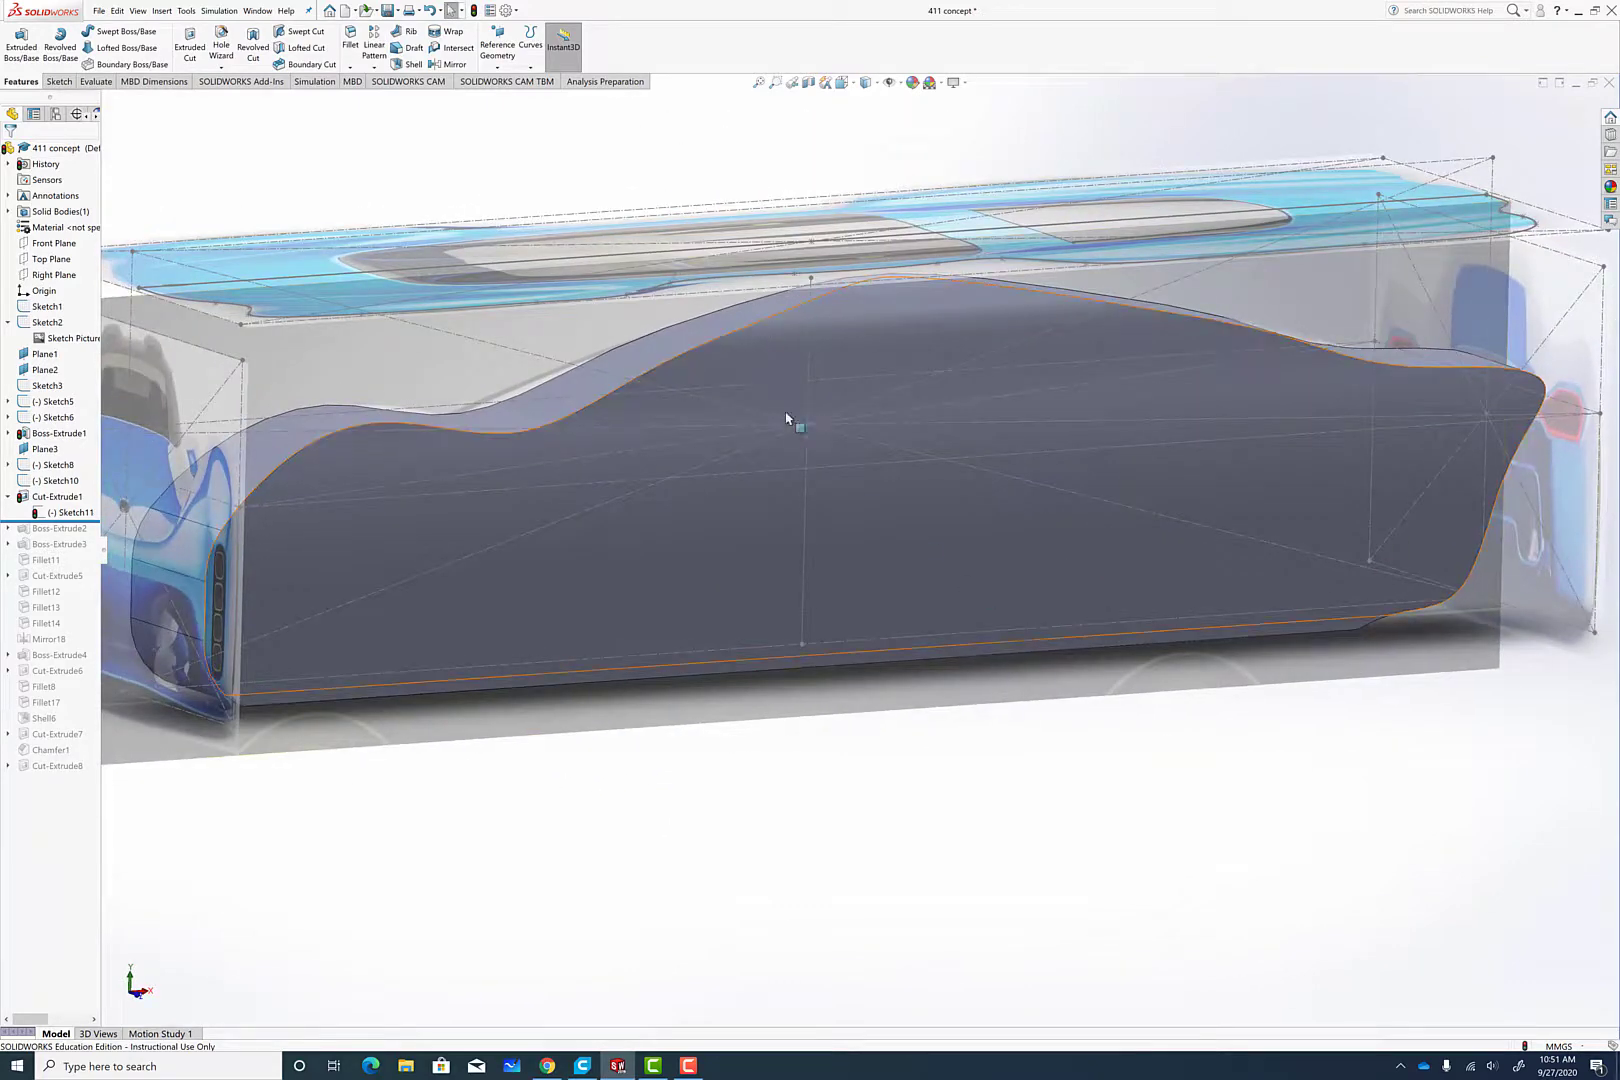
{"action": "middle_click_drag", "start_coordinate": [921, 795], "coordinate": [1020, 752]}
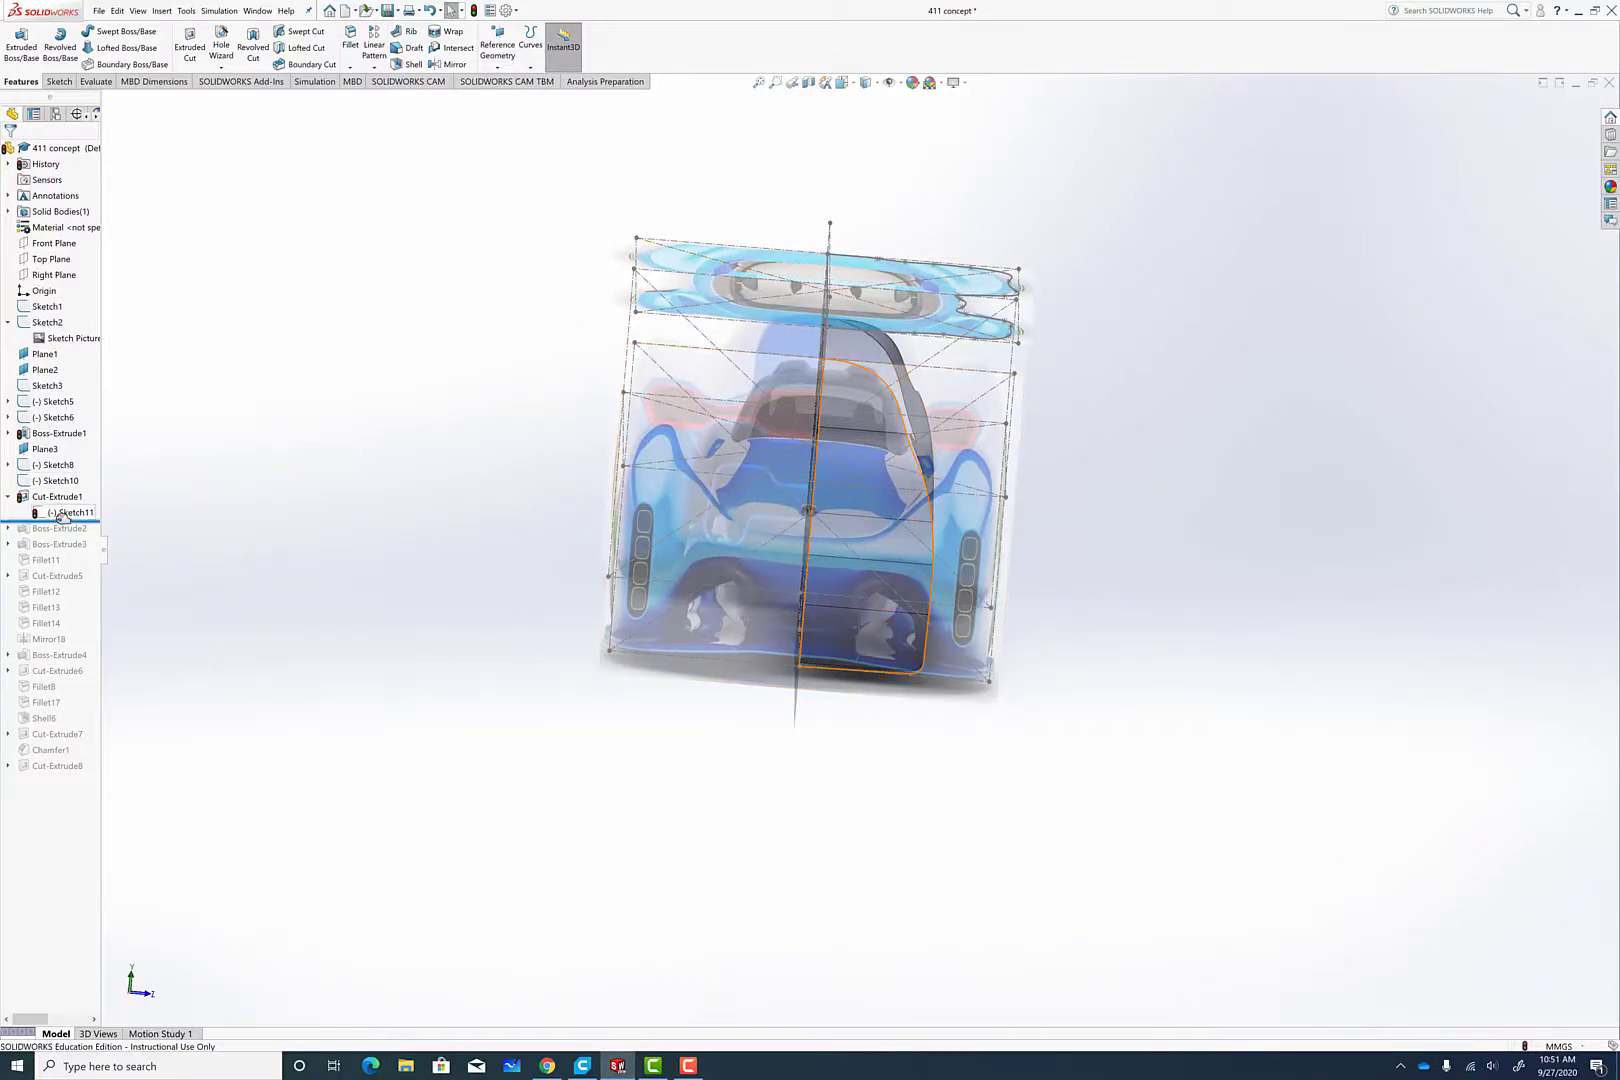
Step: Roll the feature history forward to include Boss-Extrude2 and hide all sketches to show only the solid body
{"action": "left_click_drag", "start_coordinate": [61, 520], "coordinate": [61, 537]}
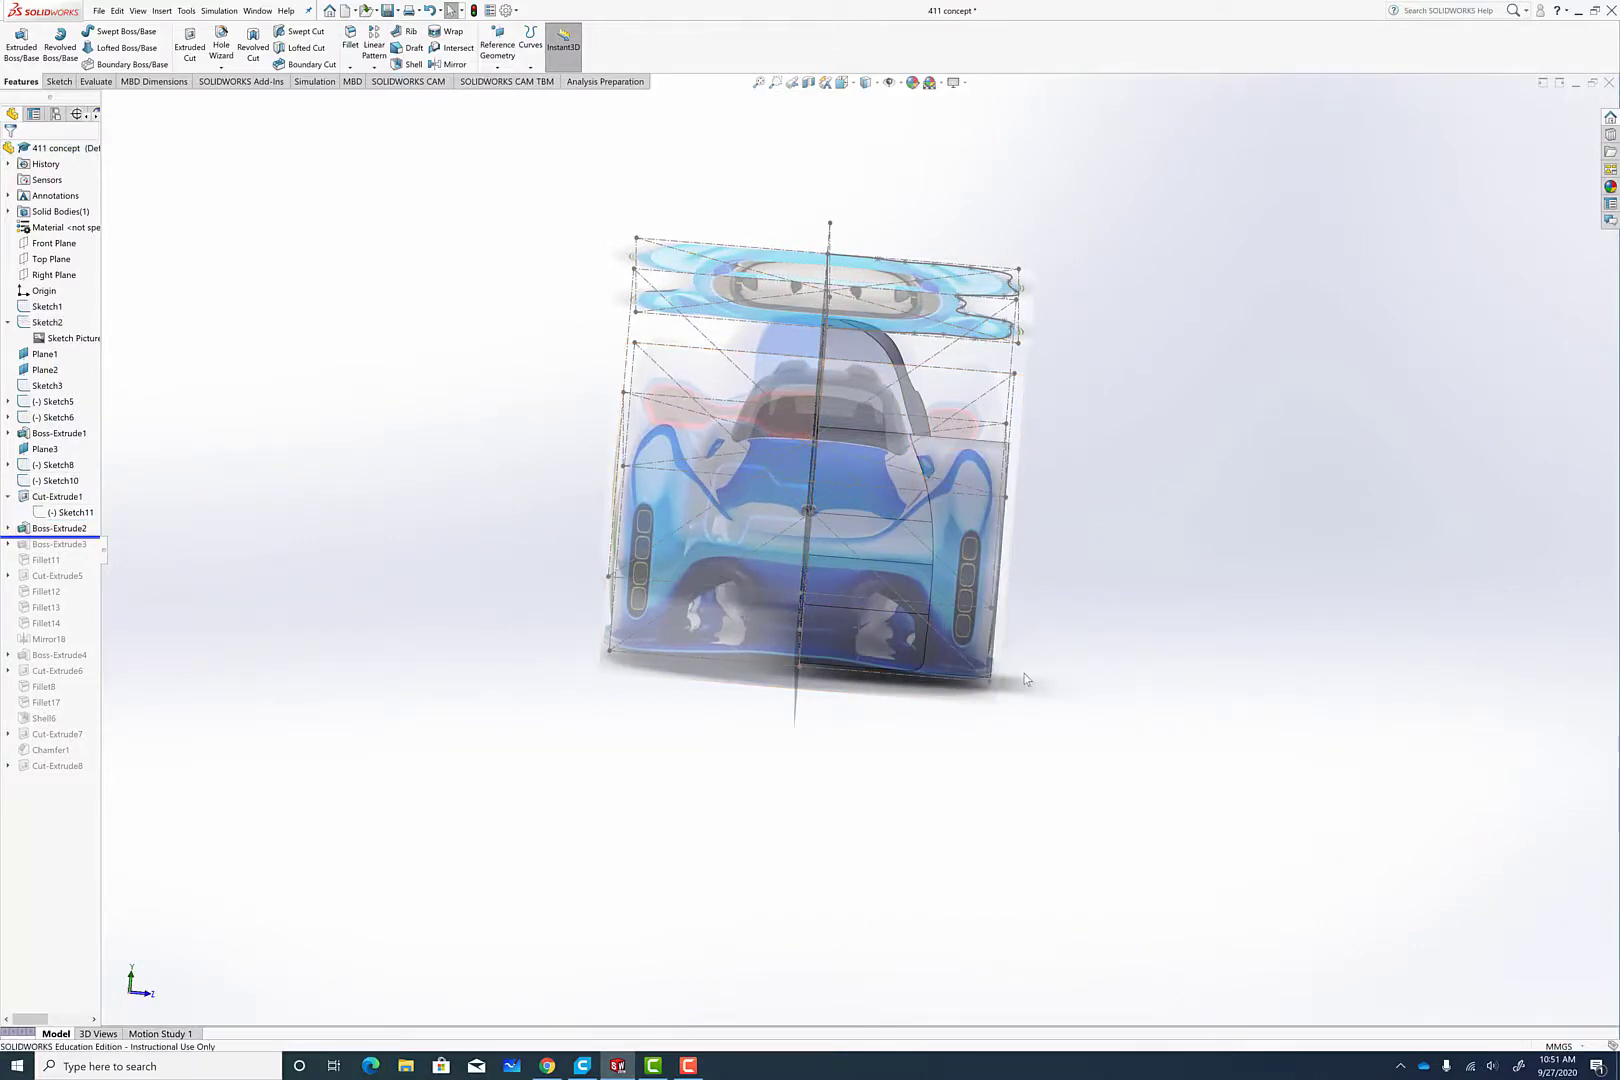
{"action": "middle_click_drag", "start_coordinate": [1029, 680], "coordinate": [658, 607]}
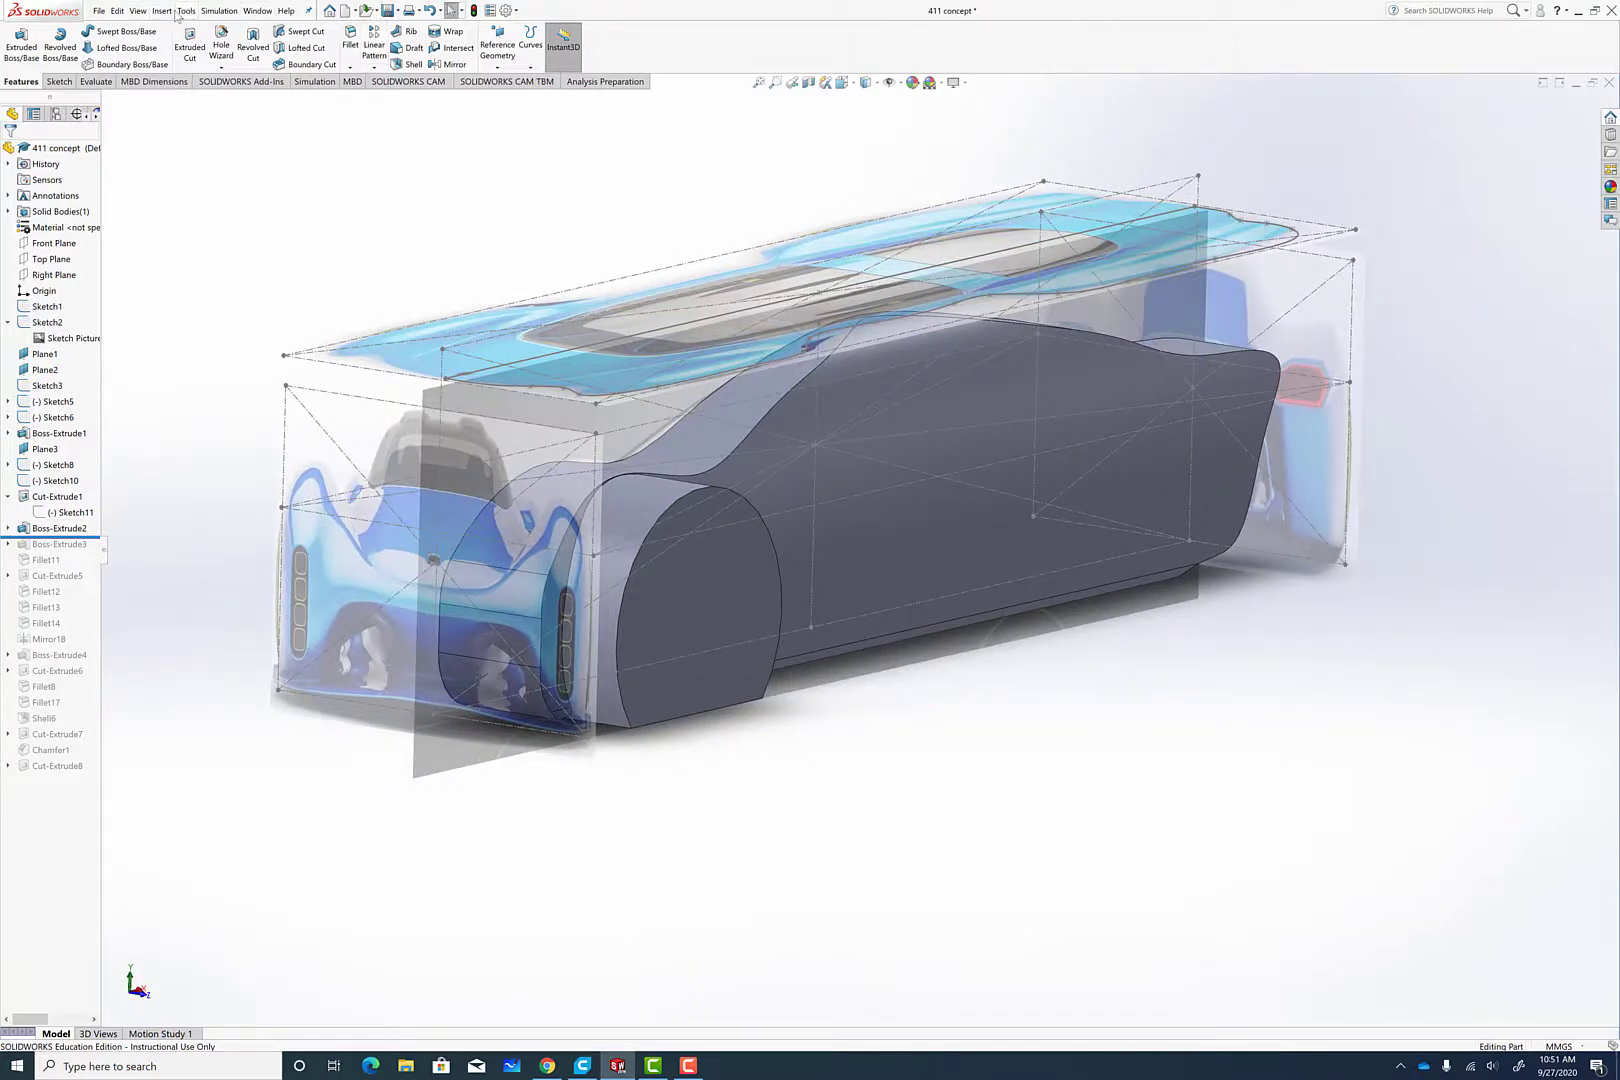
{"action": "left_click", "coordinate": [139, 11]}
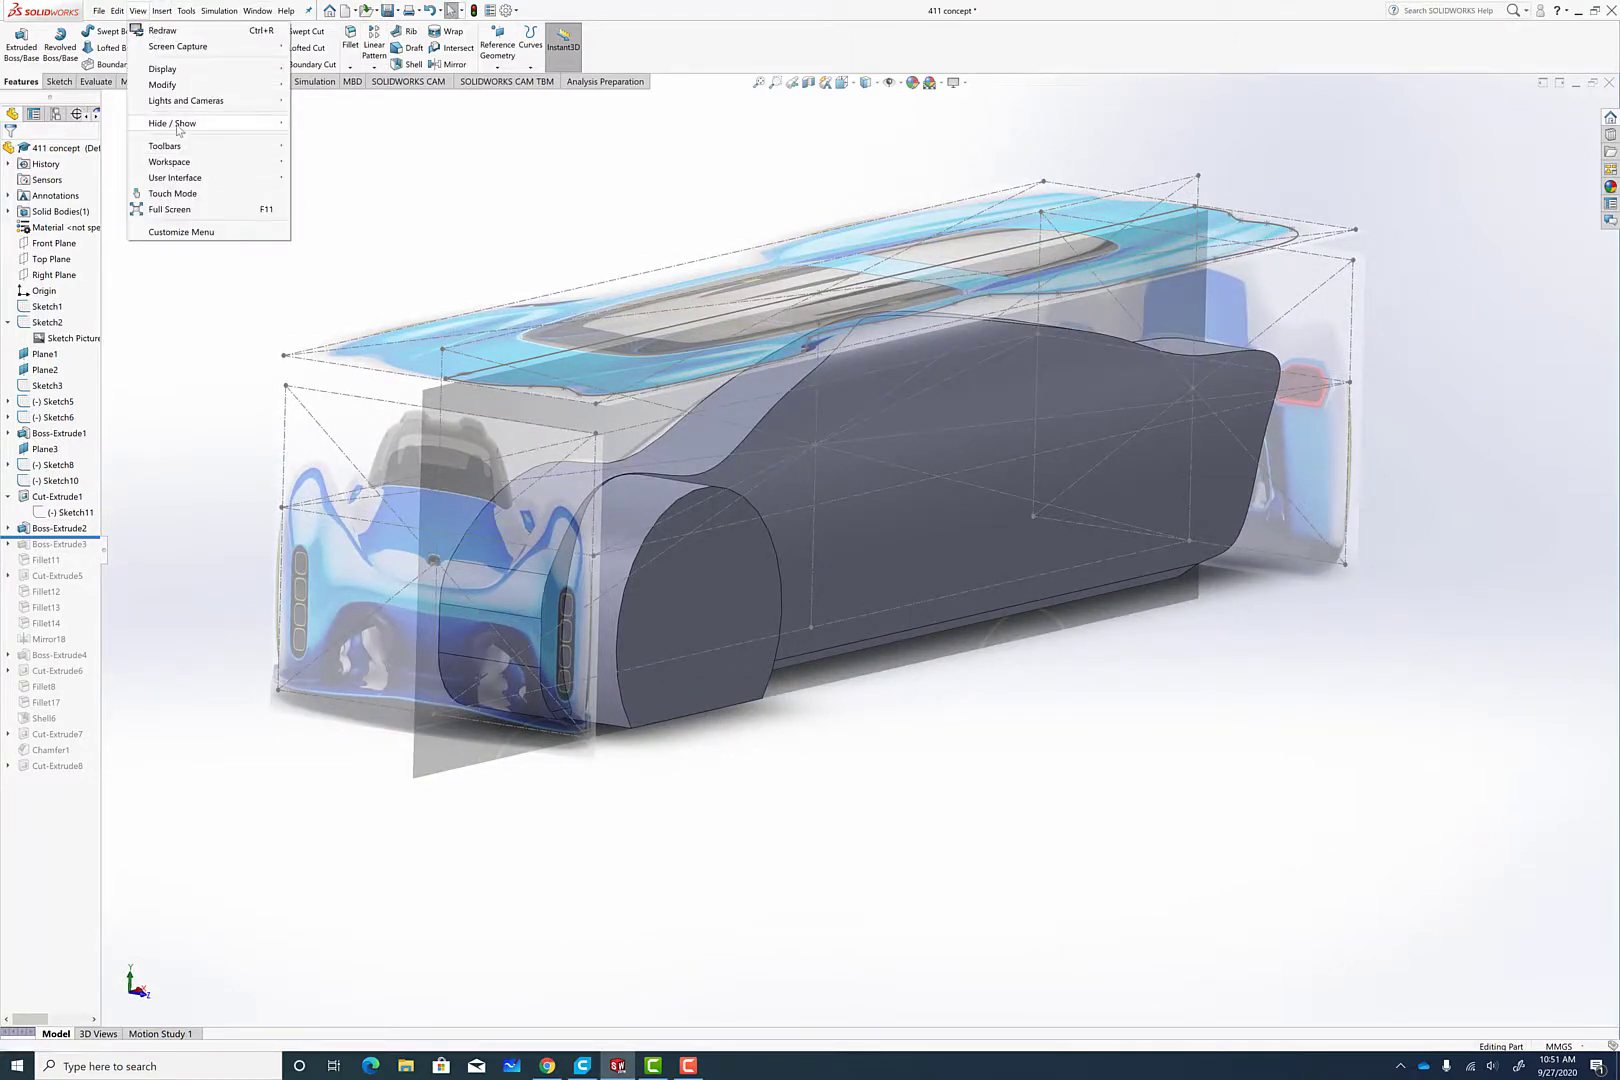
{"action": "mouse_move", "coordinate": [230, 123]}
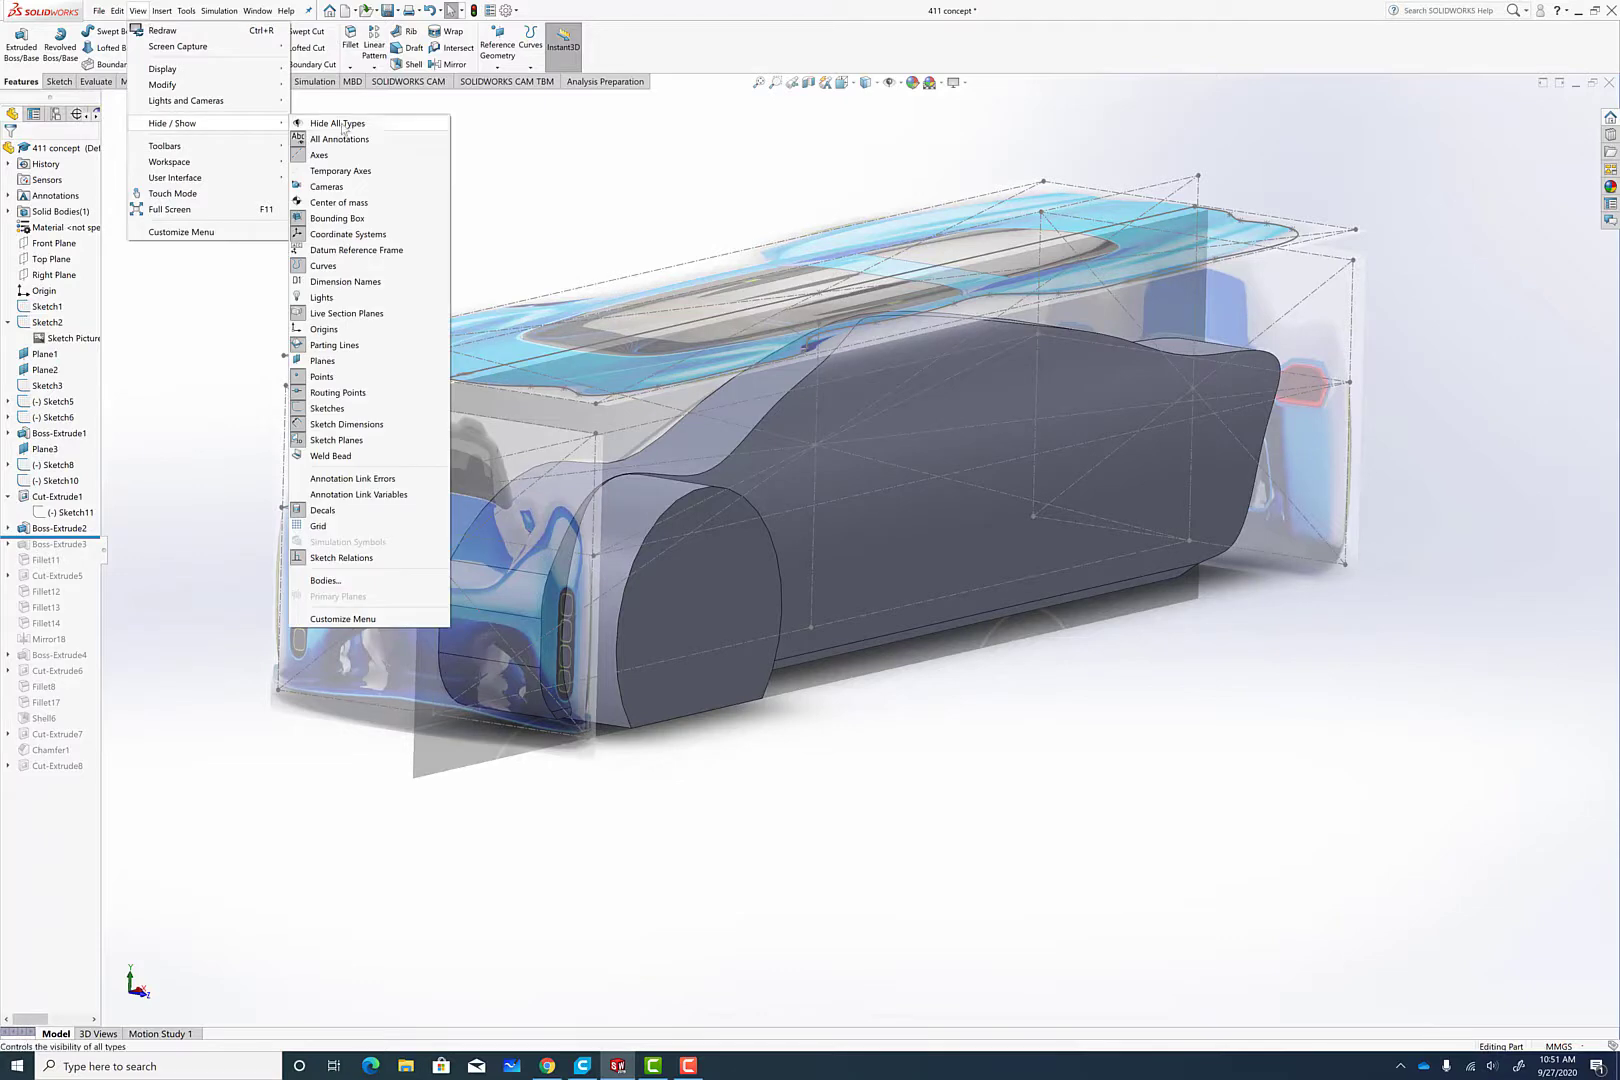
{"action": "left_click", "coordinate": [315, 411]}
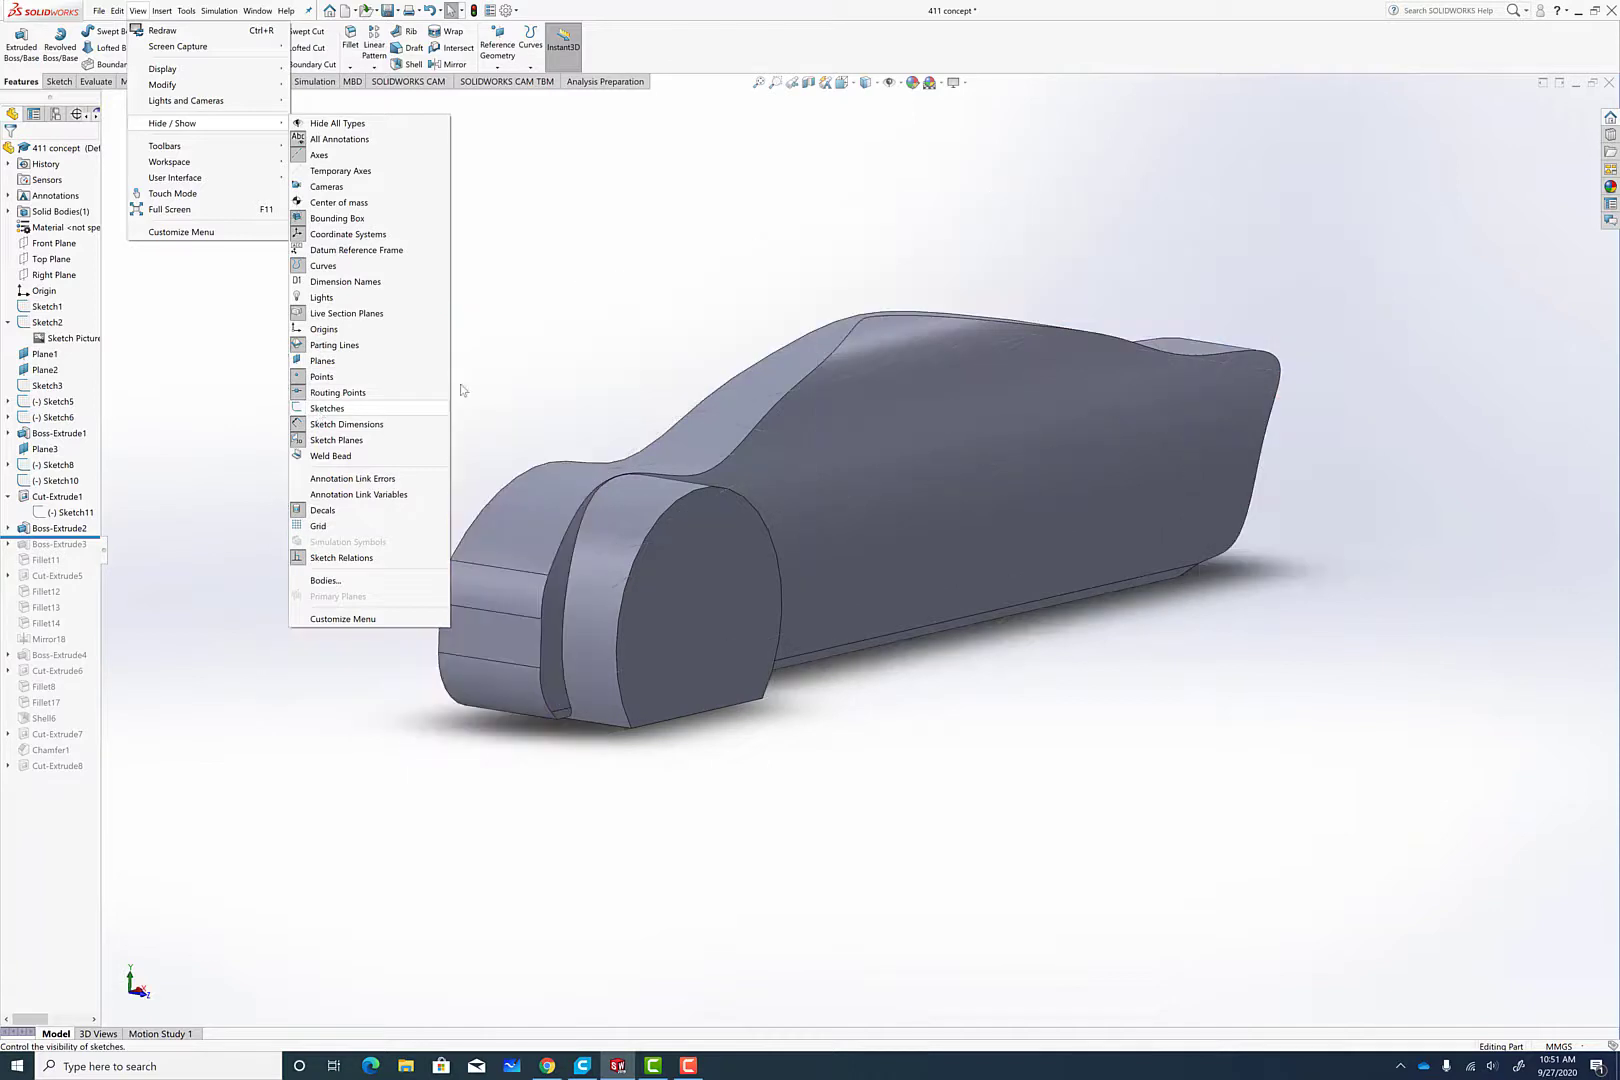
Step: Roll the history back before Boss-Extrude2 and forward again to compare the body with and without the front wheel arch
{"action": "left_click", "coordinate": [574, 324]}
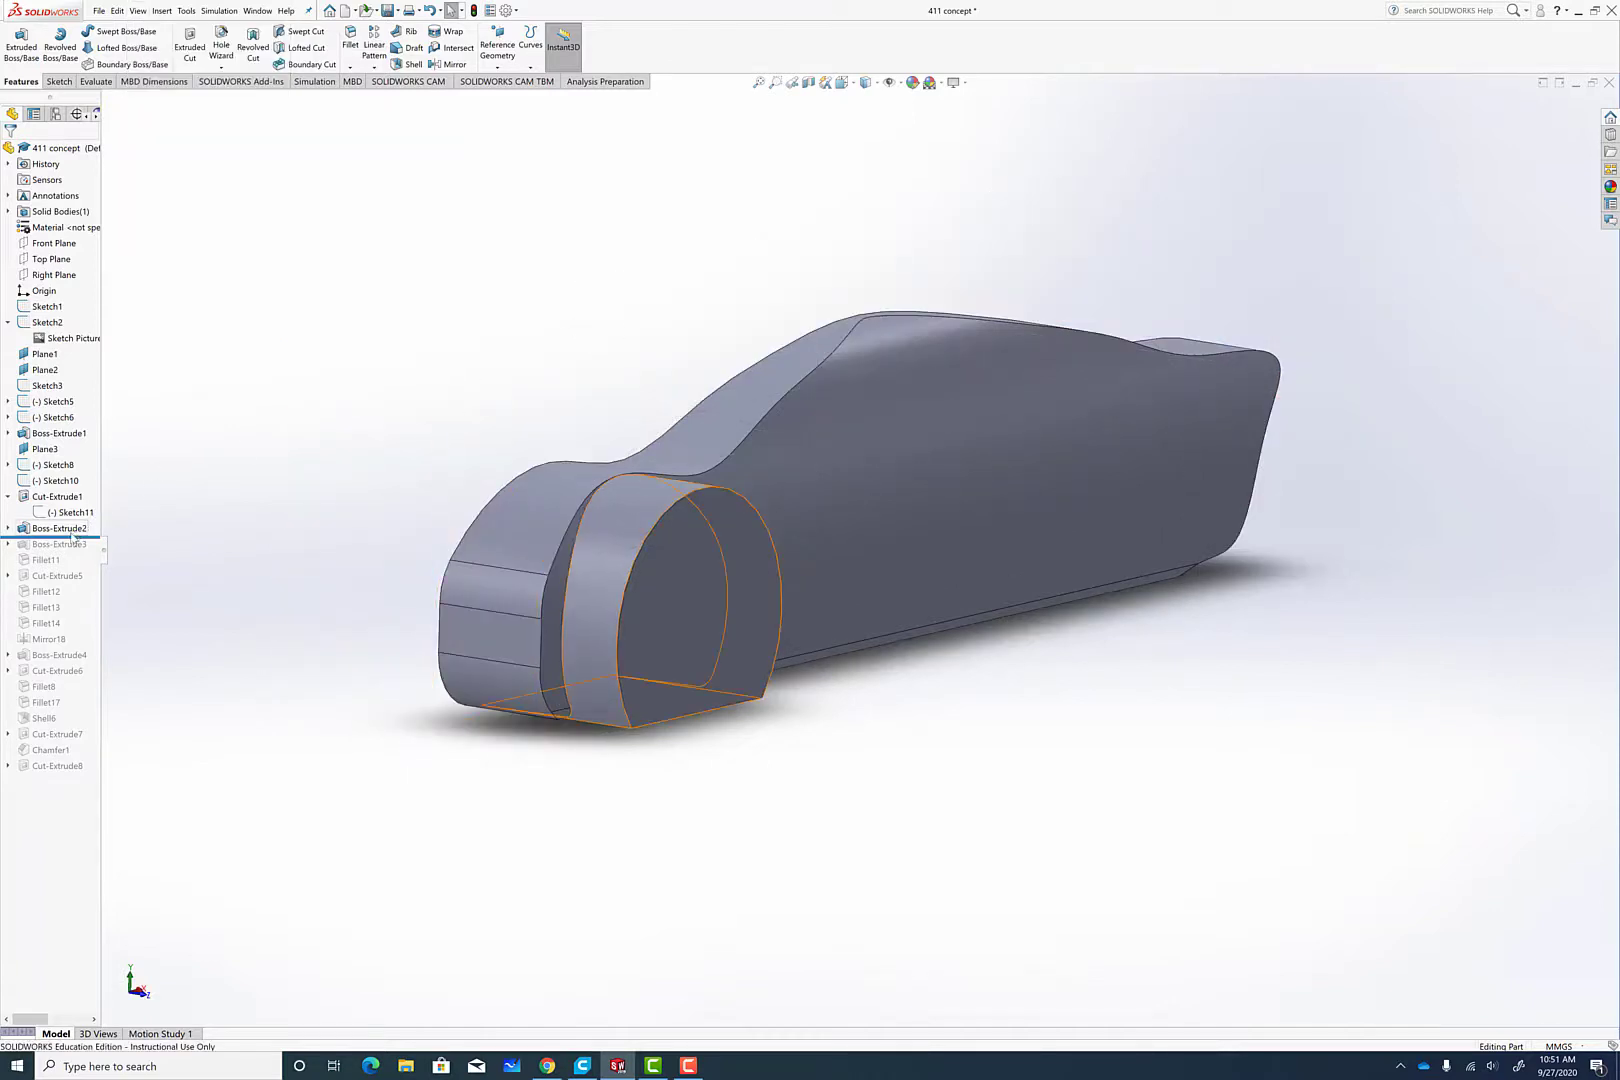
{"action": "left_click_drag", "start_coordinate": [73, 537], "coordinate": [73, 521]}
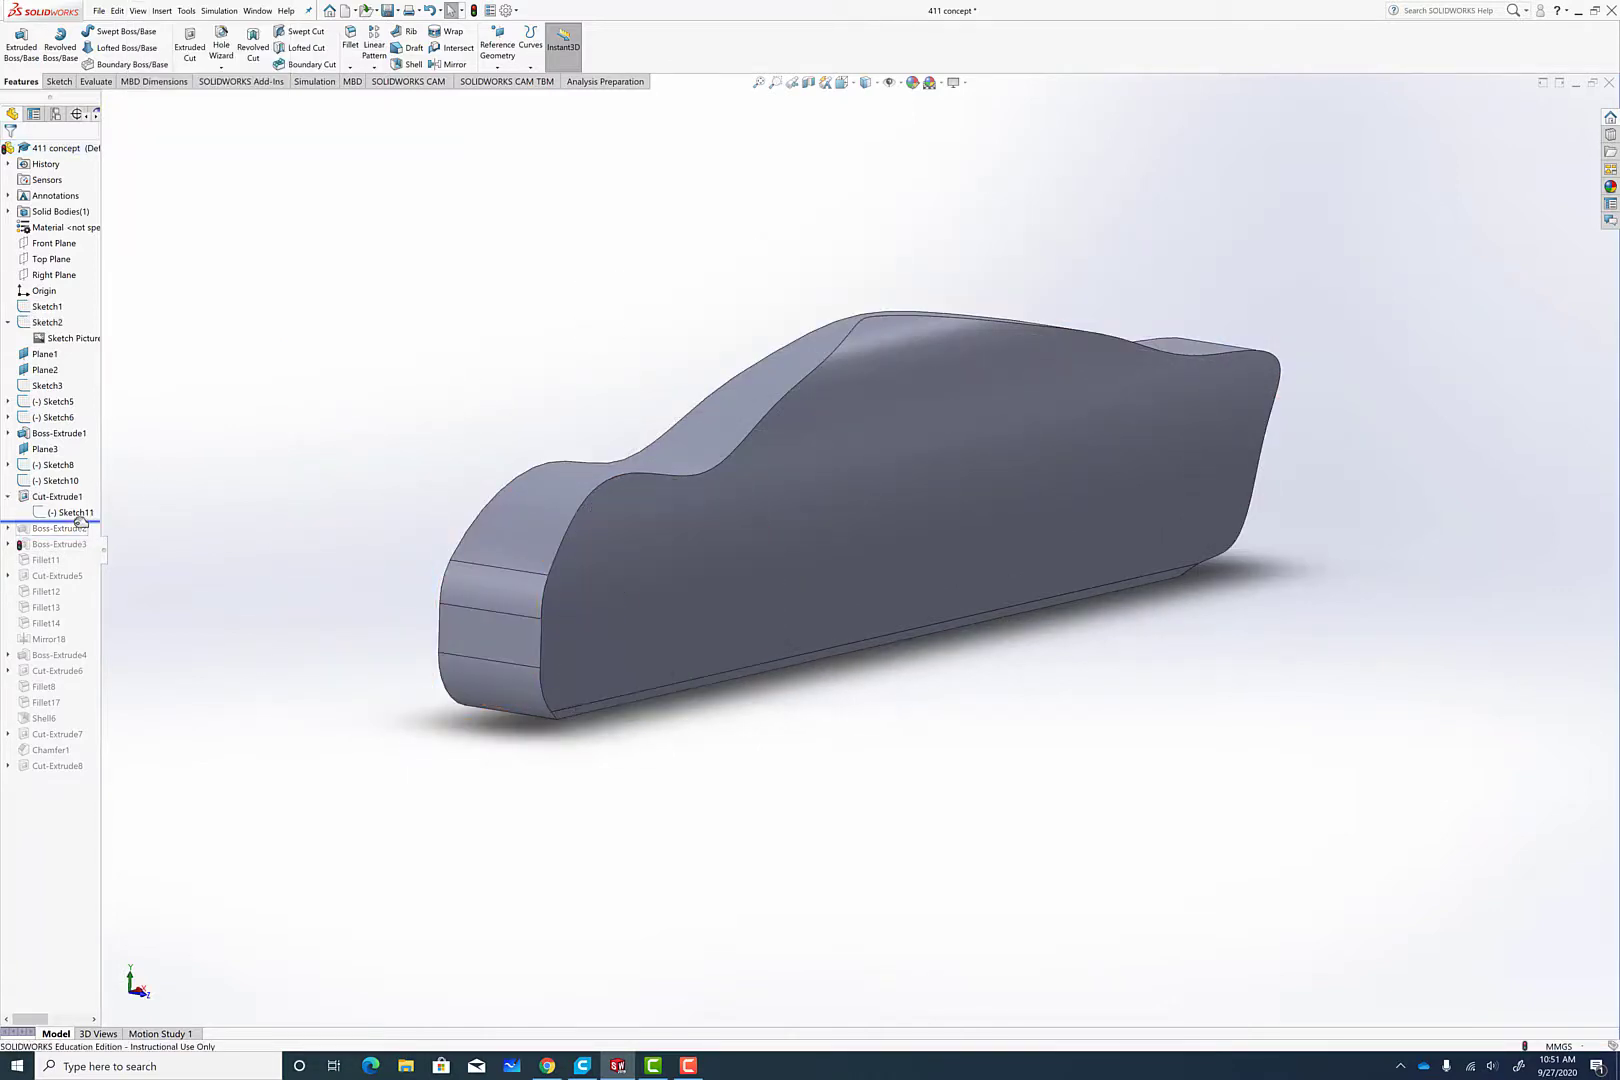
{"action": "left_click_drag", "start_coordinate": [77, 521], "coordinate": [77, 537]}
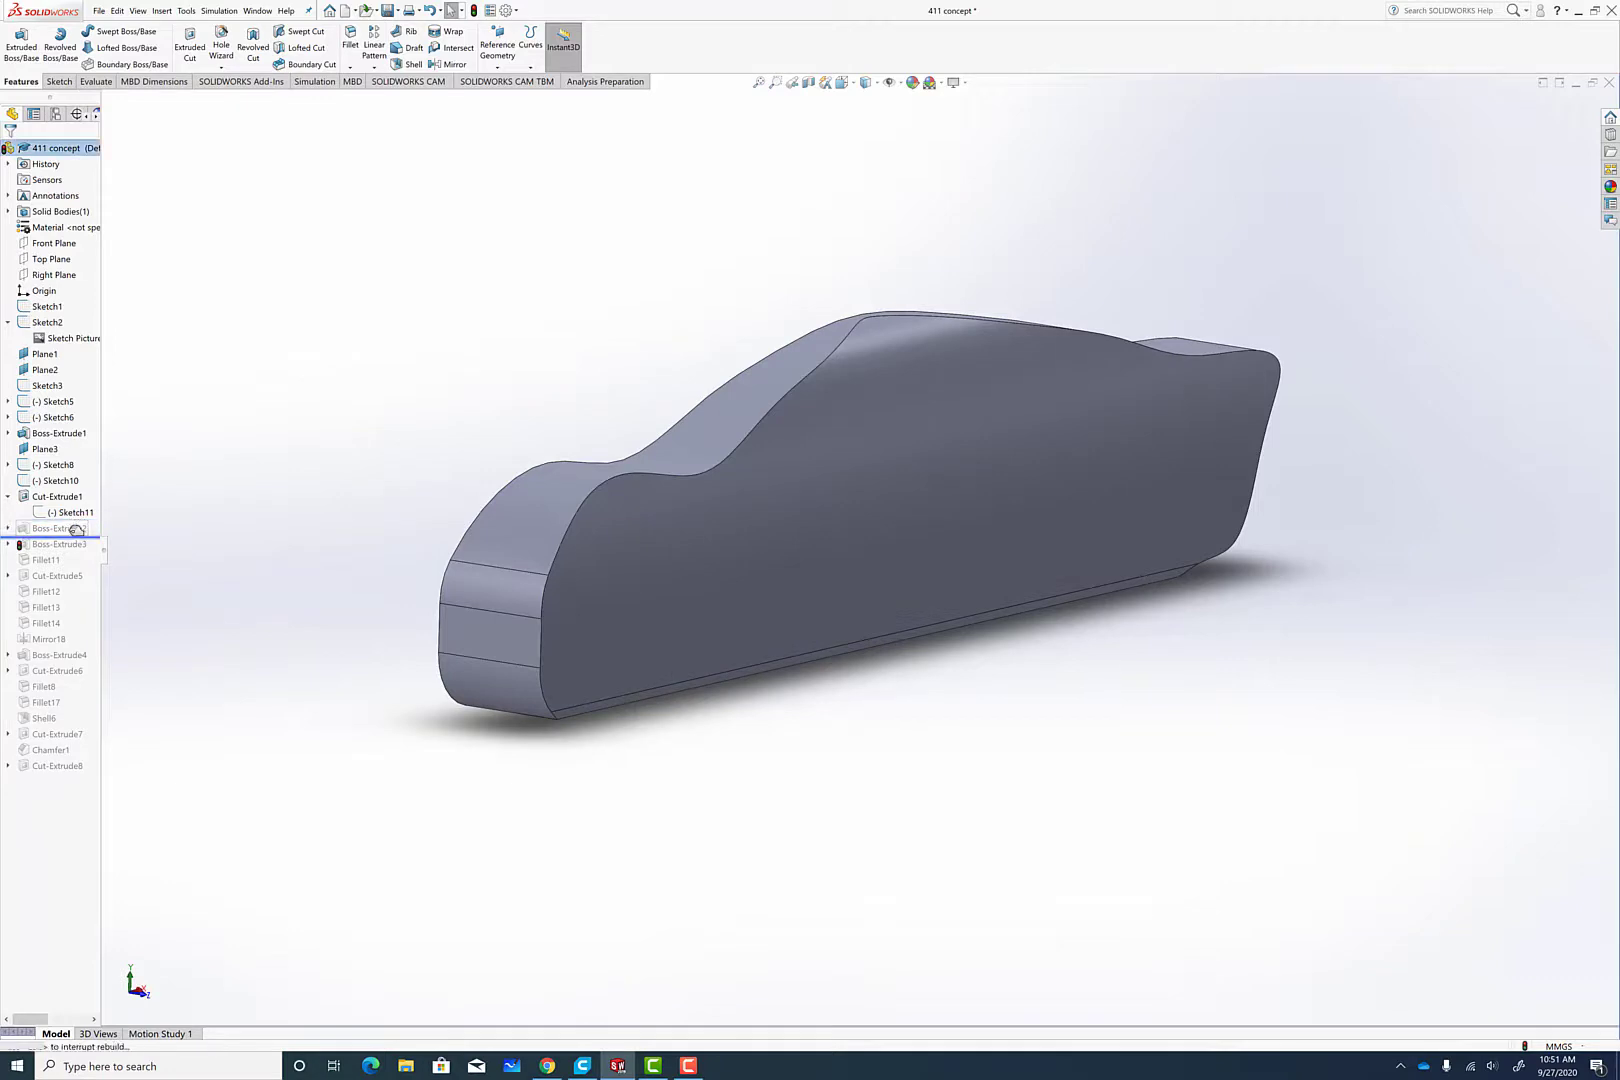
{"action": "middle_click_drag", "start_coordinate": [487, 450], "coordinate": [419, 459]}
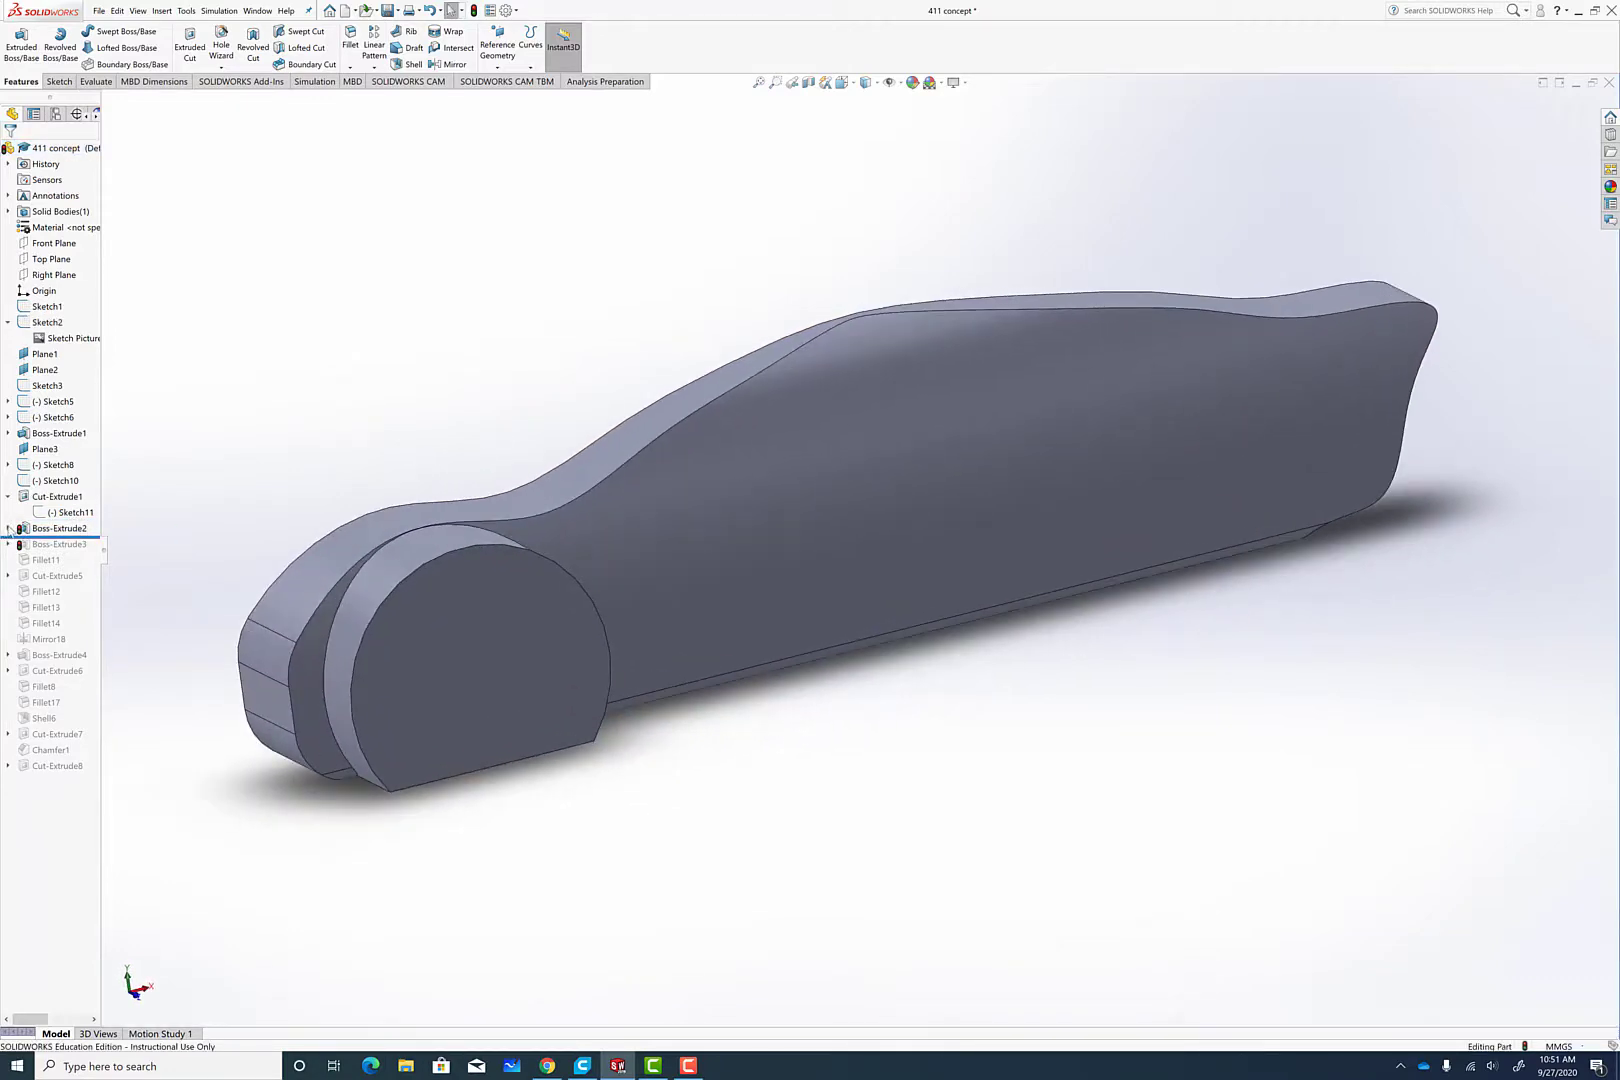
Step: Open Sketch12 of Boss-Extrude2, examine its arc profile from the side of the car, and exit the sketch
{"action": "left_click", "coordinate": [8, 528]}
{"action": "right_click", "coordinate": [62, 544]}
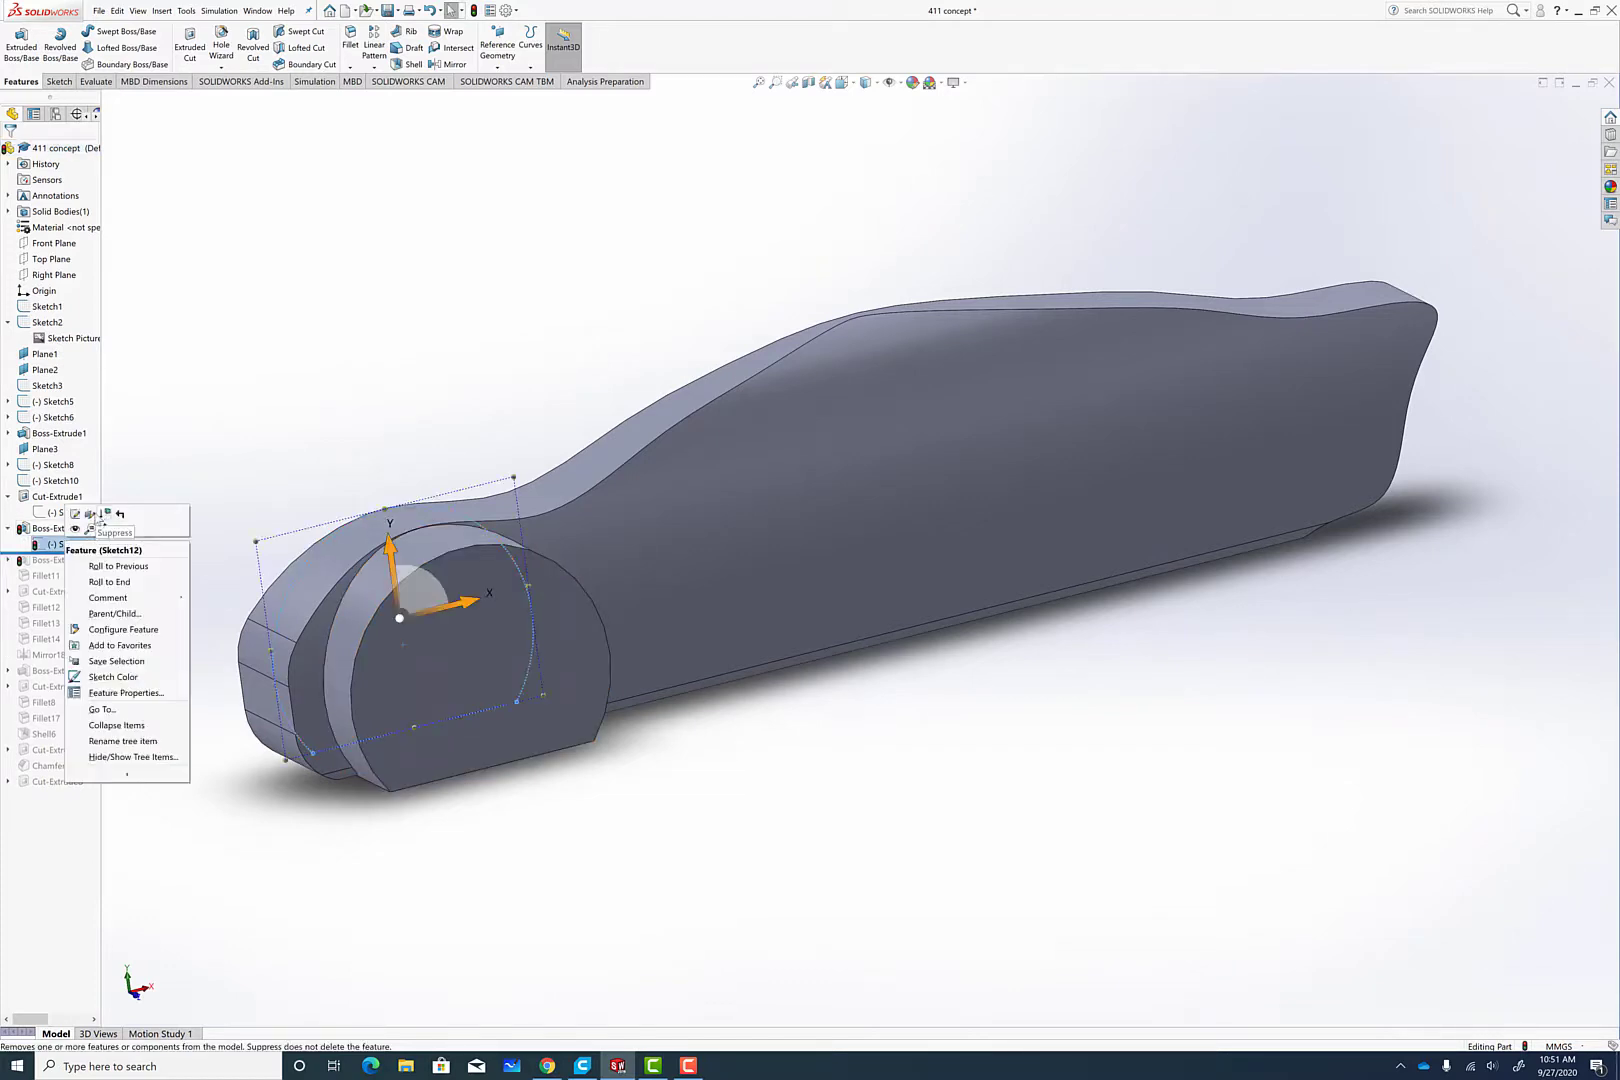
{"action": "left_click", "coordinate": [75, 514]}
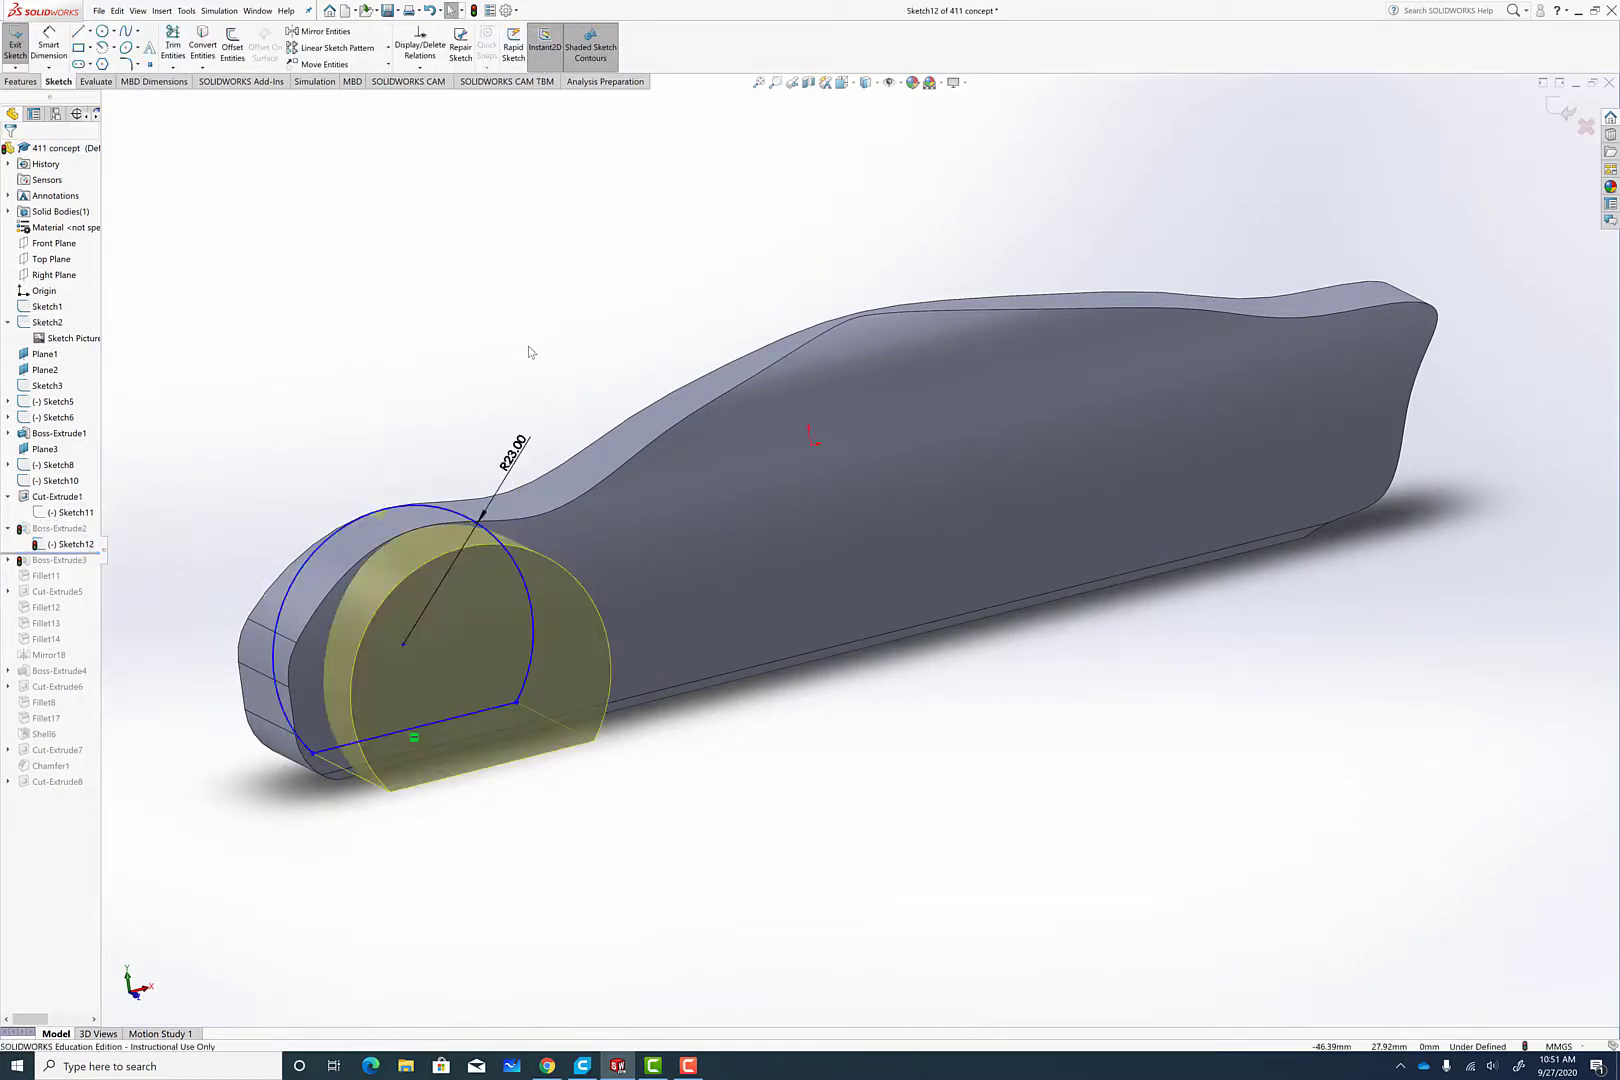
{"action": "mouse_move", "coordinate": [531, 353]}
{"action": "middle_mouse_down"}
{"action": "mouse_move", "coordinate": [409, 253]}
{"action": "mouse_move", "coordinate": [557, 311]}
{"action": "mouse_move", "coordinate": [466, 304]}
{"action": "mouse_move", "coordinate": [504, 326]}
{"action": "mouse_move", "coordinate": [445, 311]}
{"action": "mouse_move", "coordinate": [463, 318]}
{"action": "mouse_move", "coordinate": [463, 300]}
{"action": "middle_mouse_up"}
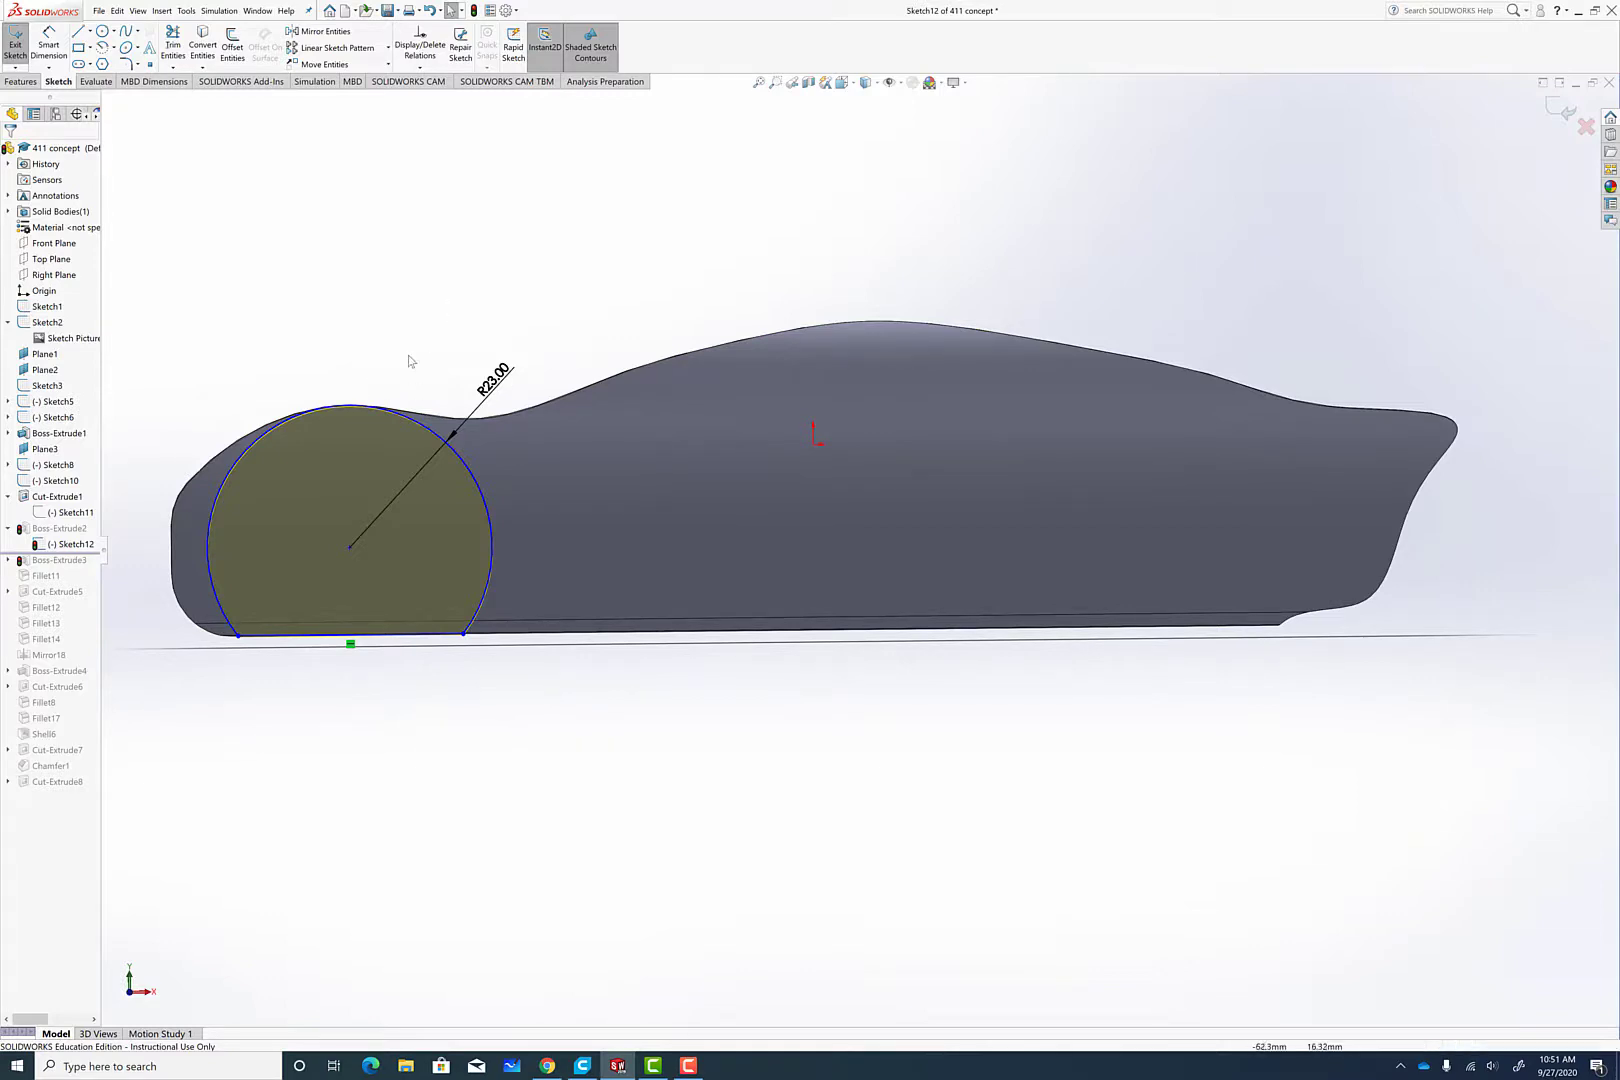
{"action": "left_click", "coordinate": [1562, 110]}
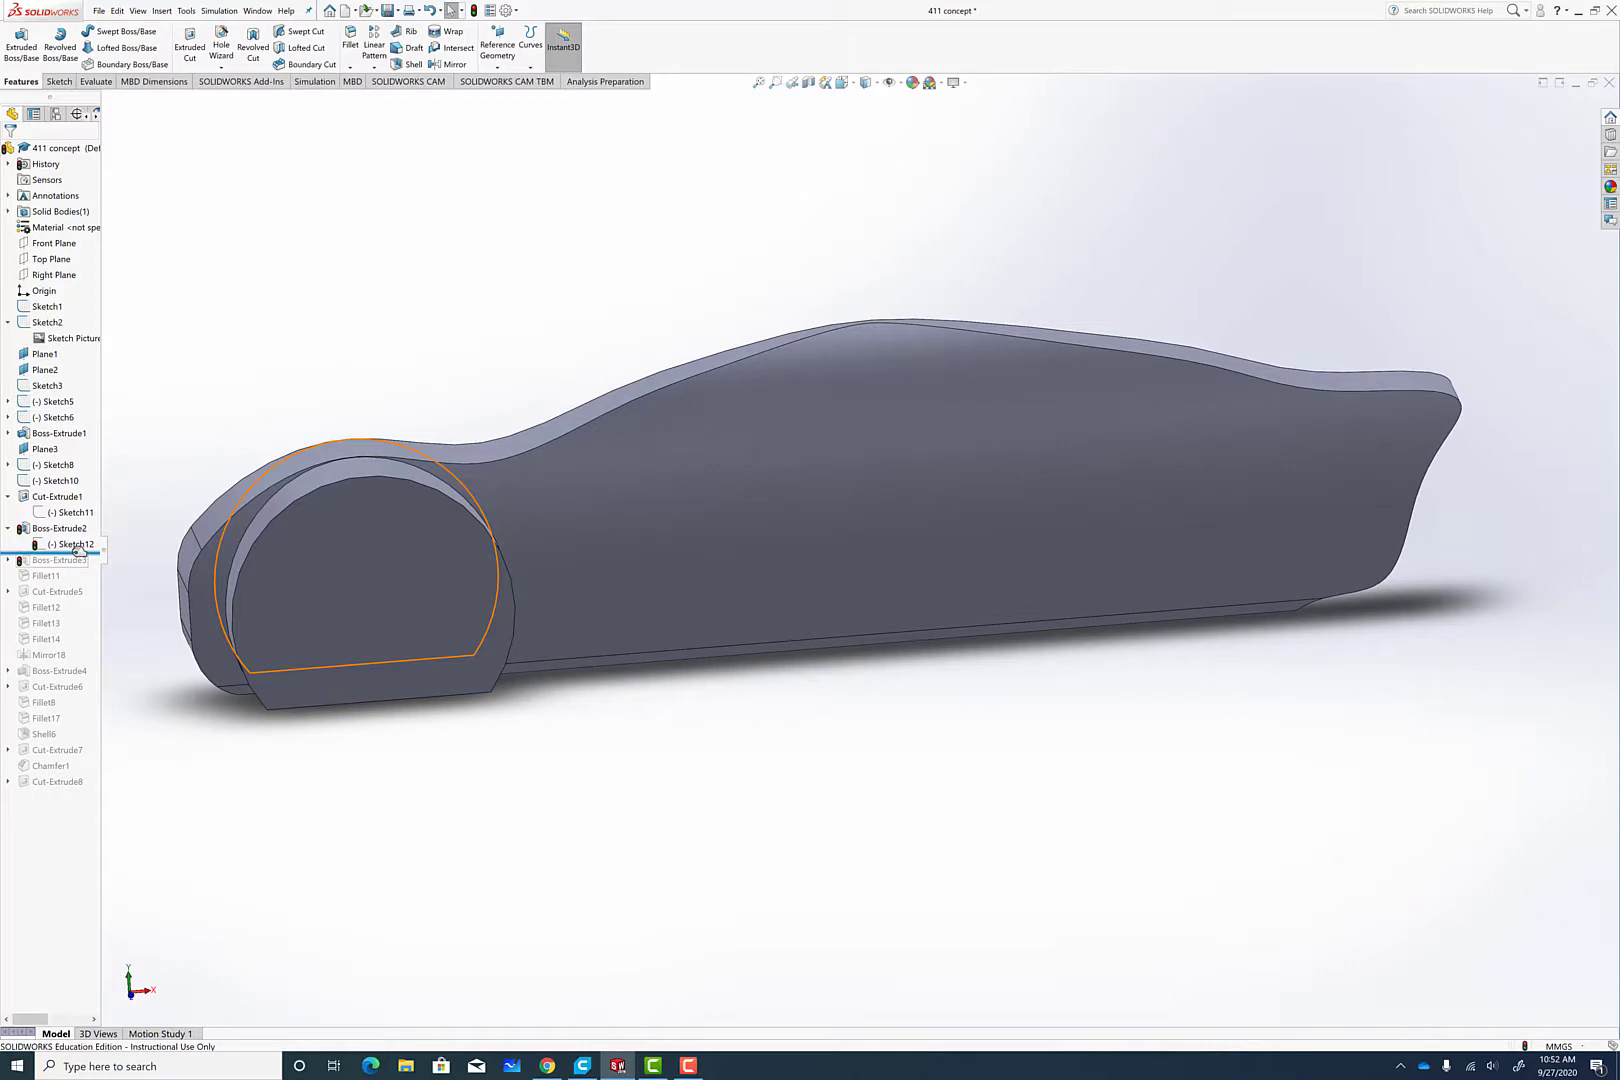
Step: Roll the feature history forward through Boss-Extrude3 and Fillet11, and inspect the rounded wheel arches
{"action": "left_click_drag", "start_coordinate": [70, 568], "coordinate": [62, 575]}
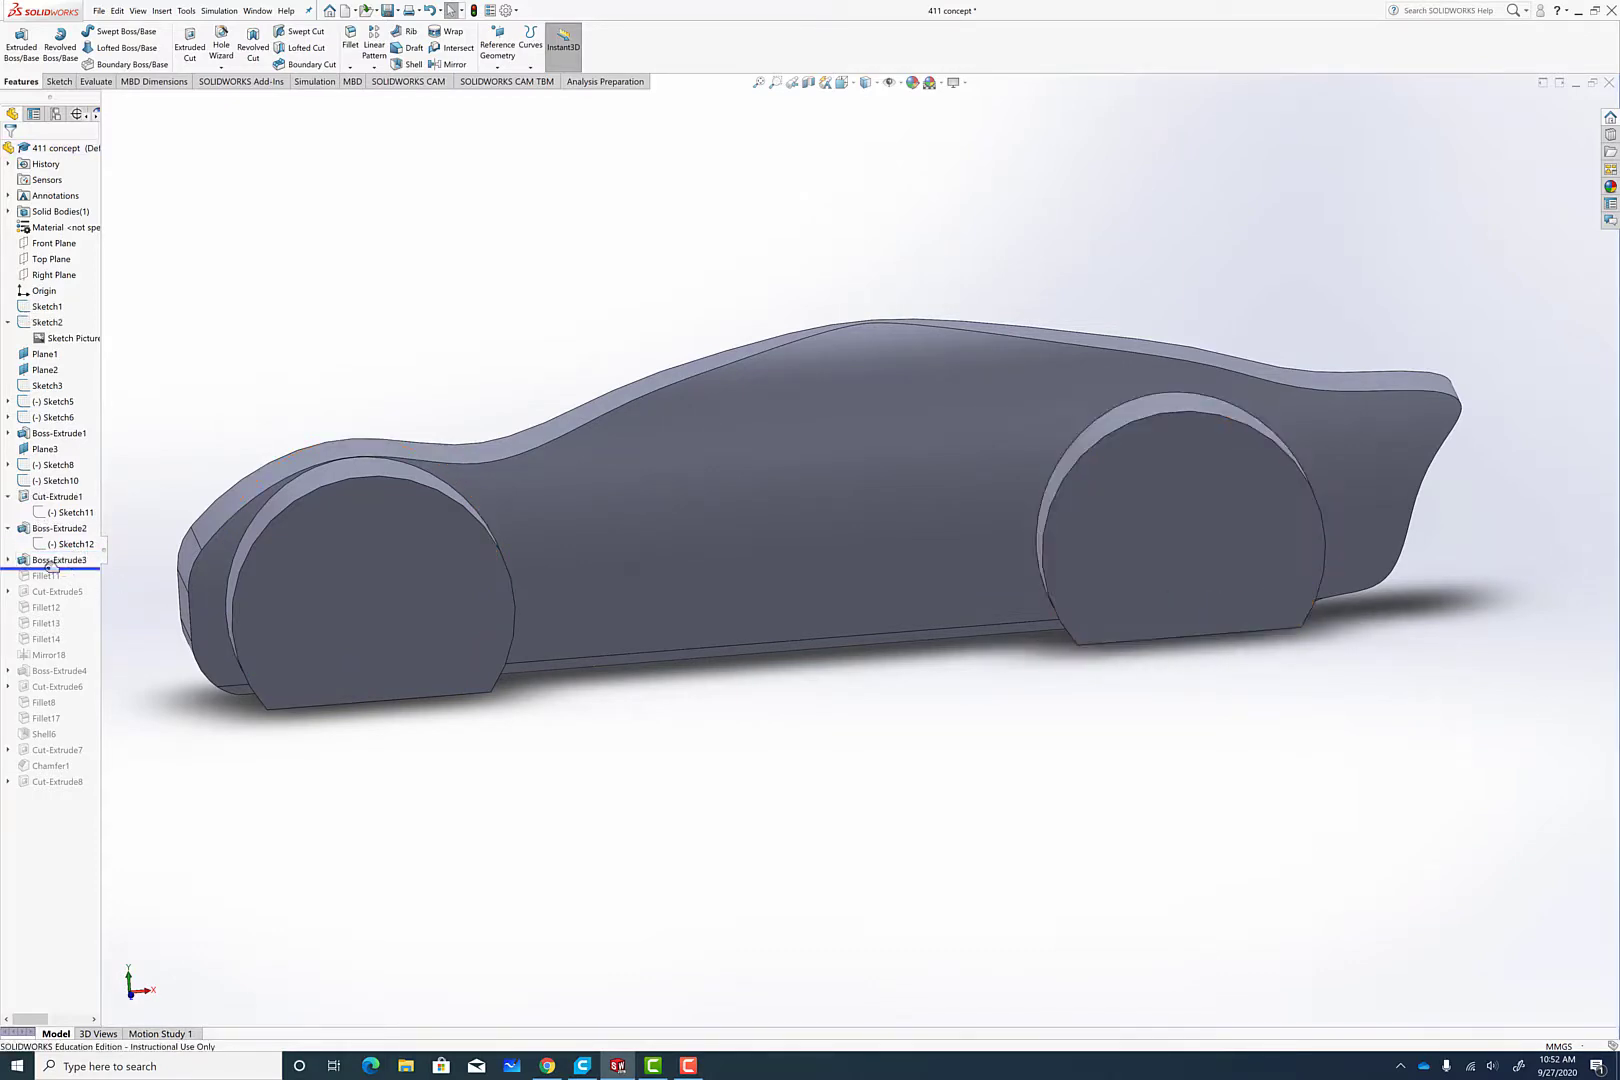
{"action": "left_click_drag", "start_coordinate": [73, 569], "coordinate": [65, 584]}
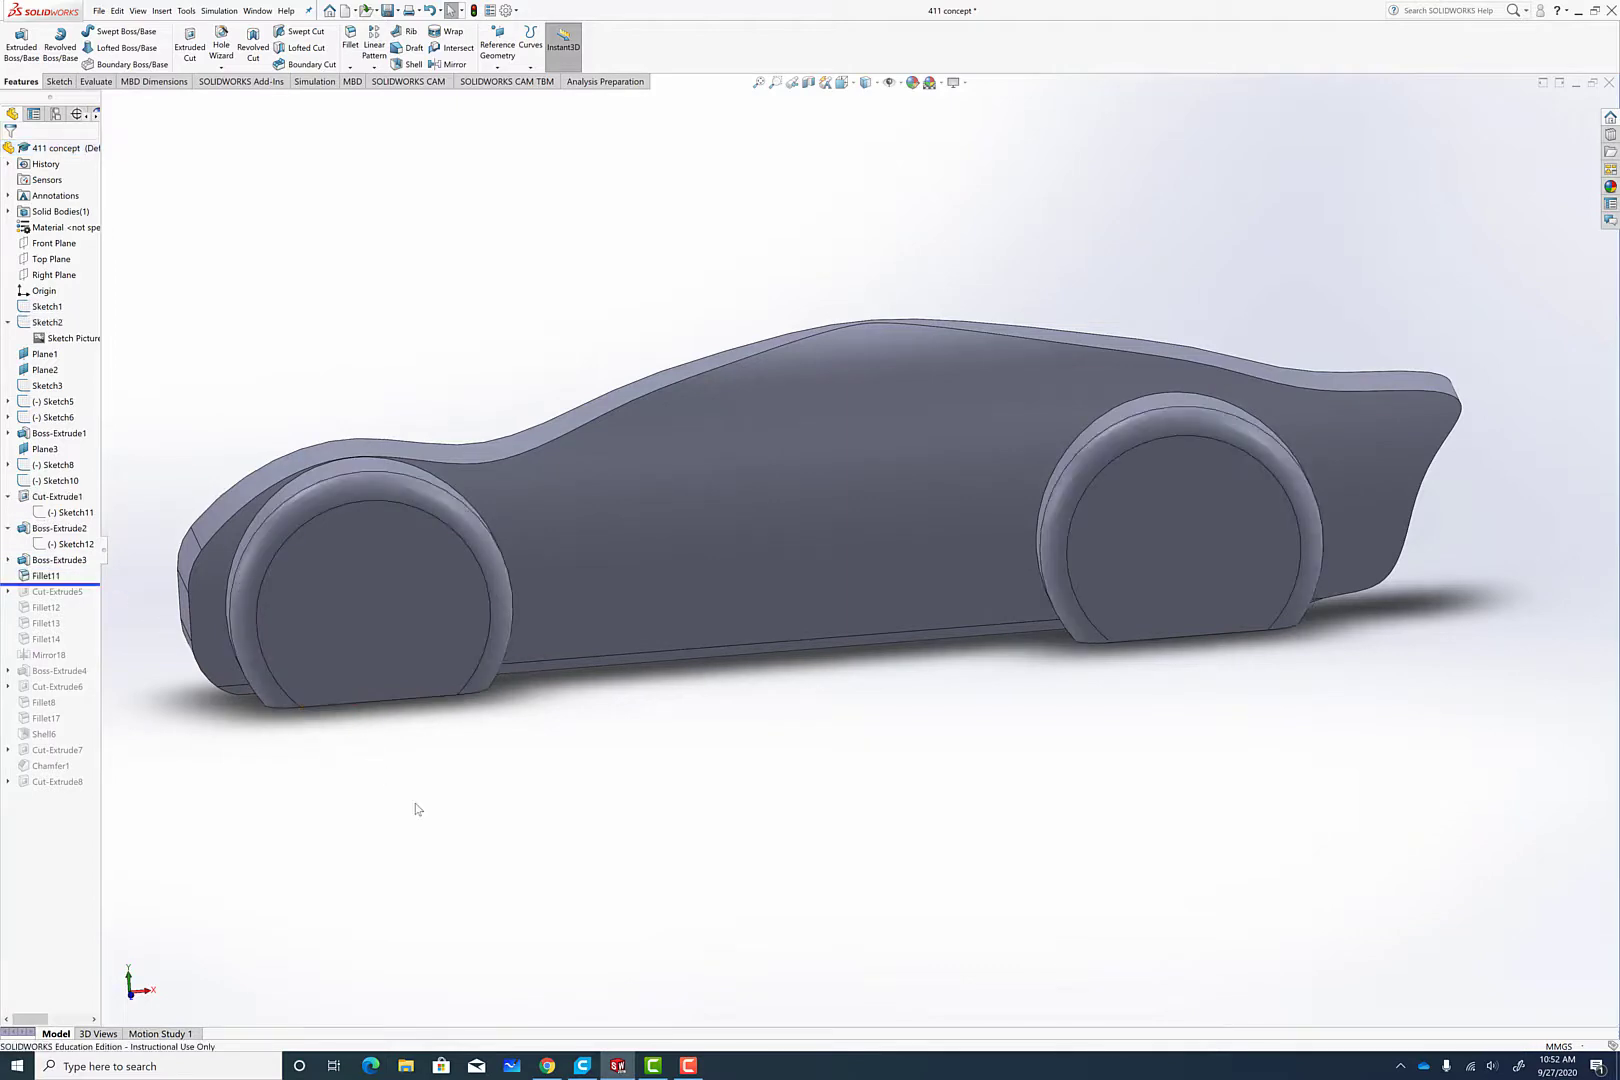
{"action": "middle_click_drag", "start_coordinate": [418, 809], "coordinate": [488, 802]}
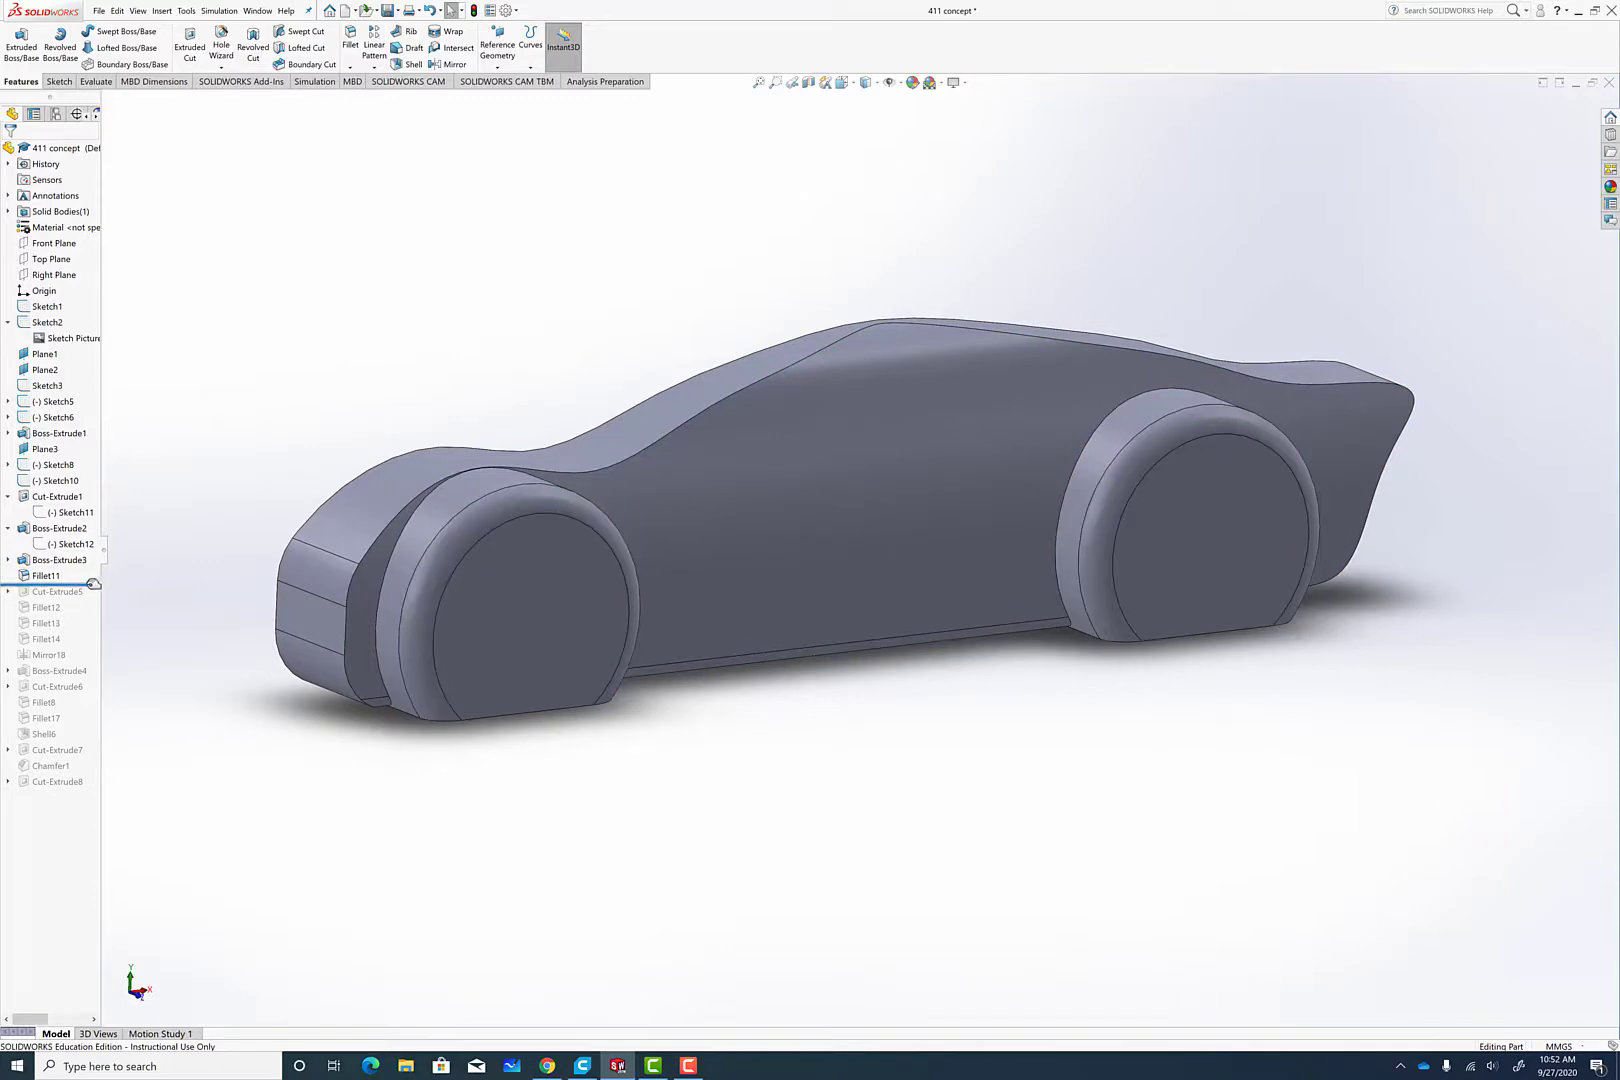
Step: Compare the car's underside before and after Cut-Extrude5, leaving the history rolled forward through that cut with its sketch listed
{"action": "left_click_drag", "start_coordinate": [89, 589], "coordinate": [88, 584]}
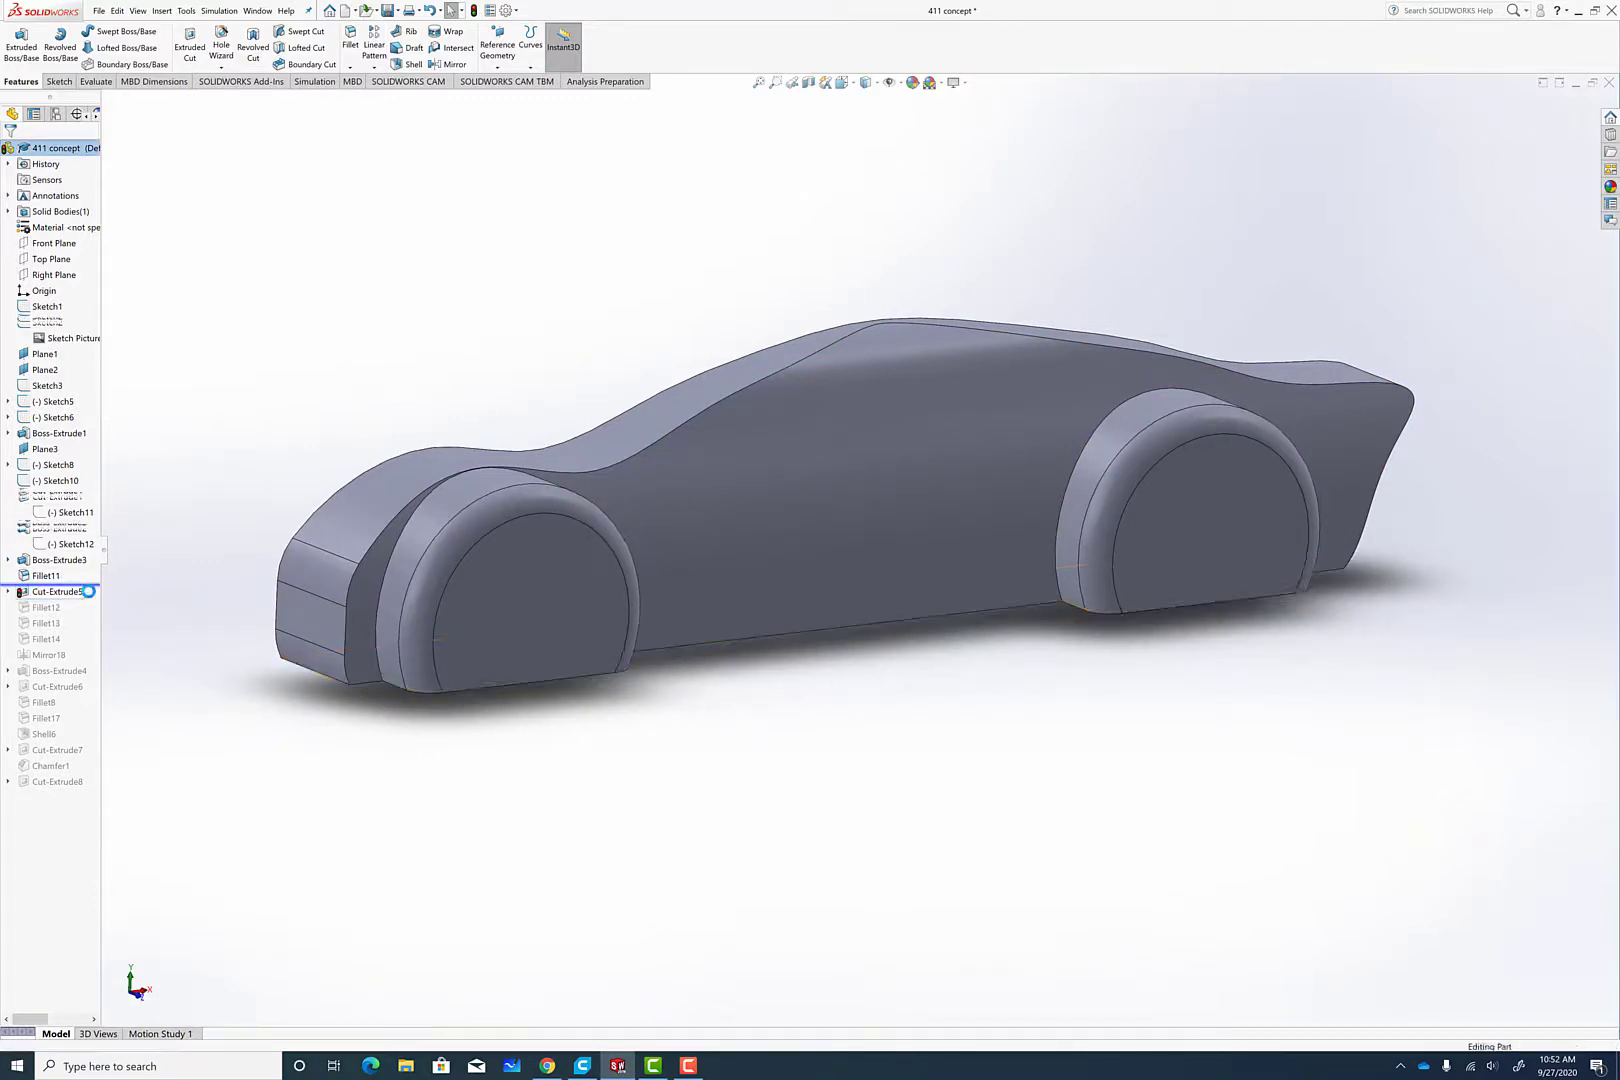
{"action": "middle_click_drag", "start_coordinate": [719, 779], "coordinate": [792, 705]}
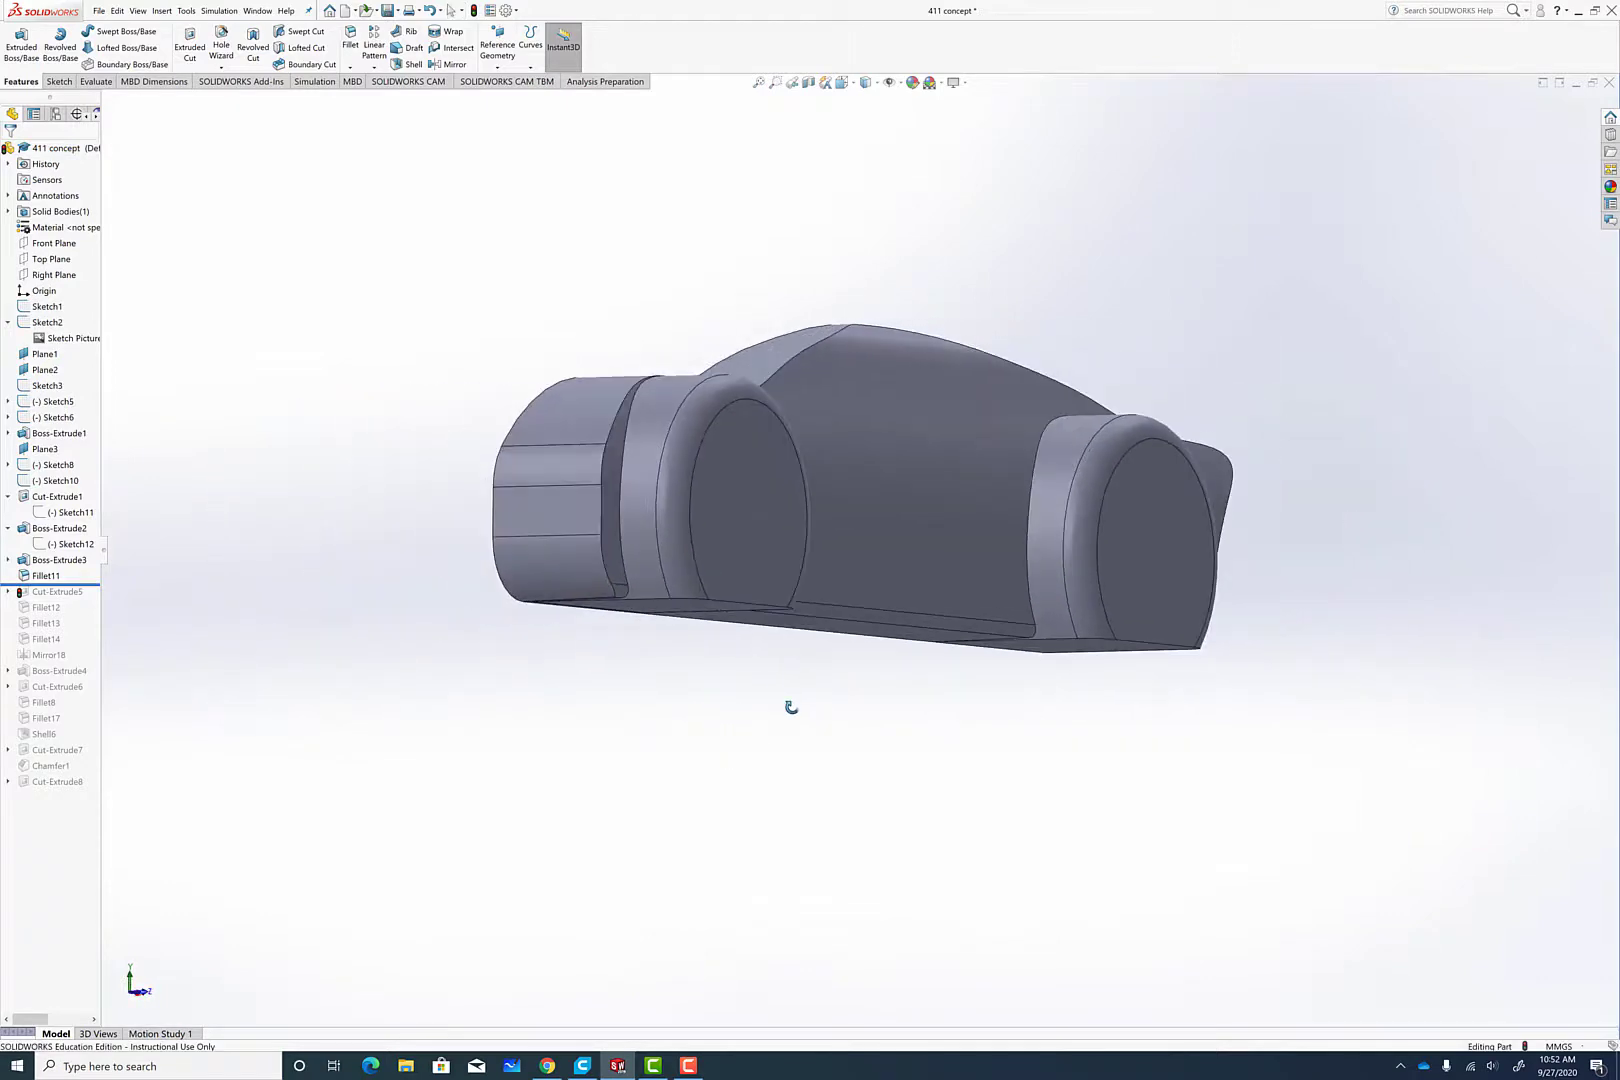
{"action": "middle_click_drag", "start_coordinate": [940, 622], "coordinate": [879, 727]}
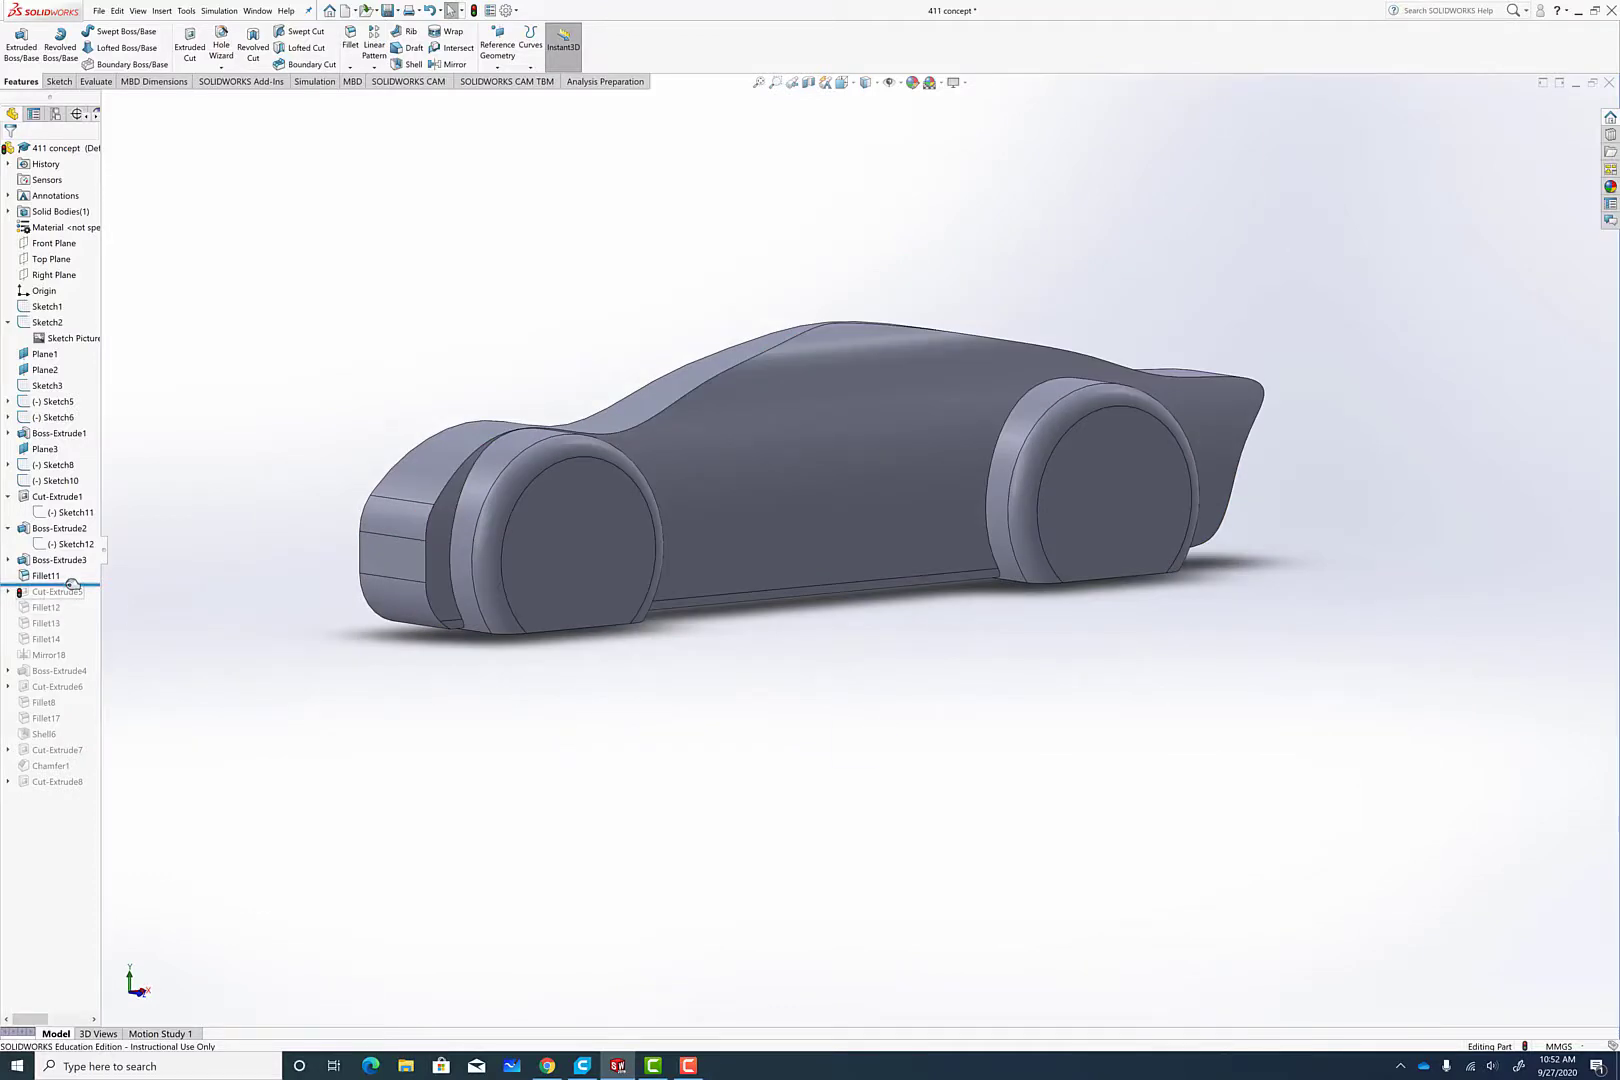
{"action": "left_click_drag", "start_coordinate": [62, 587], "coordinate": [66, 601]}
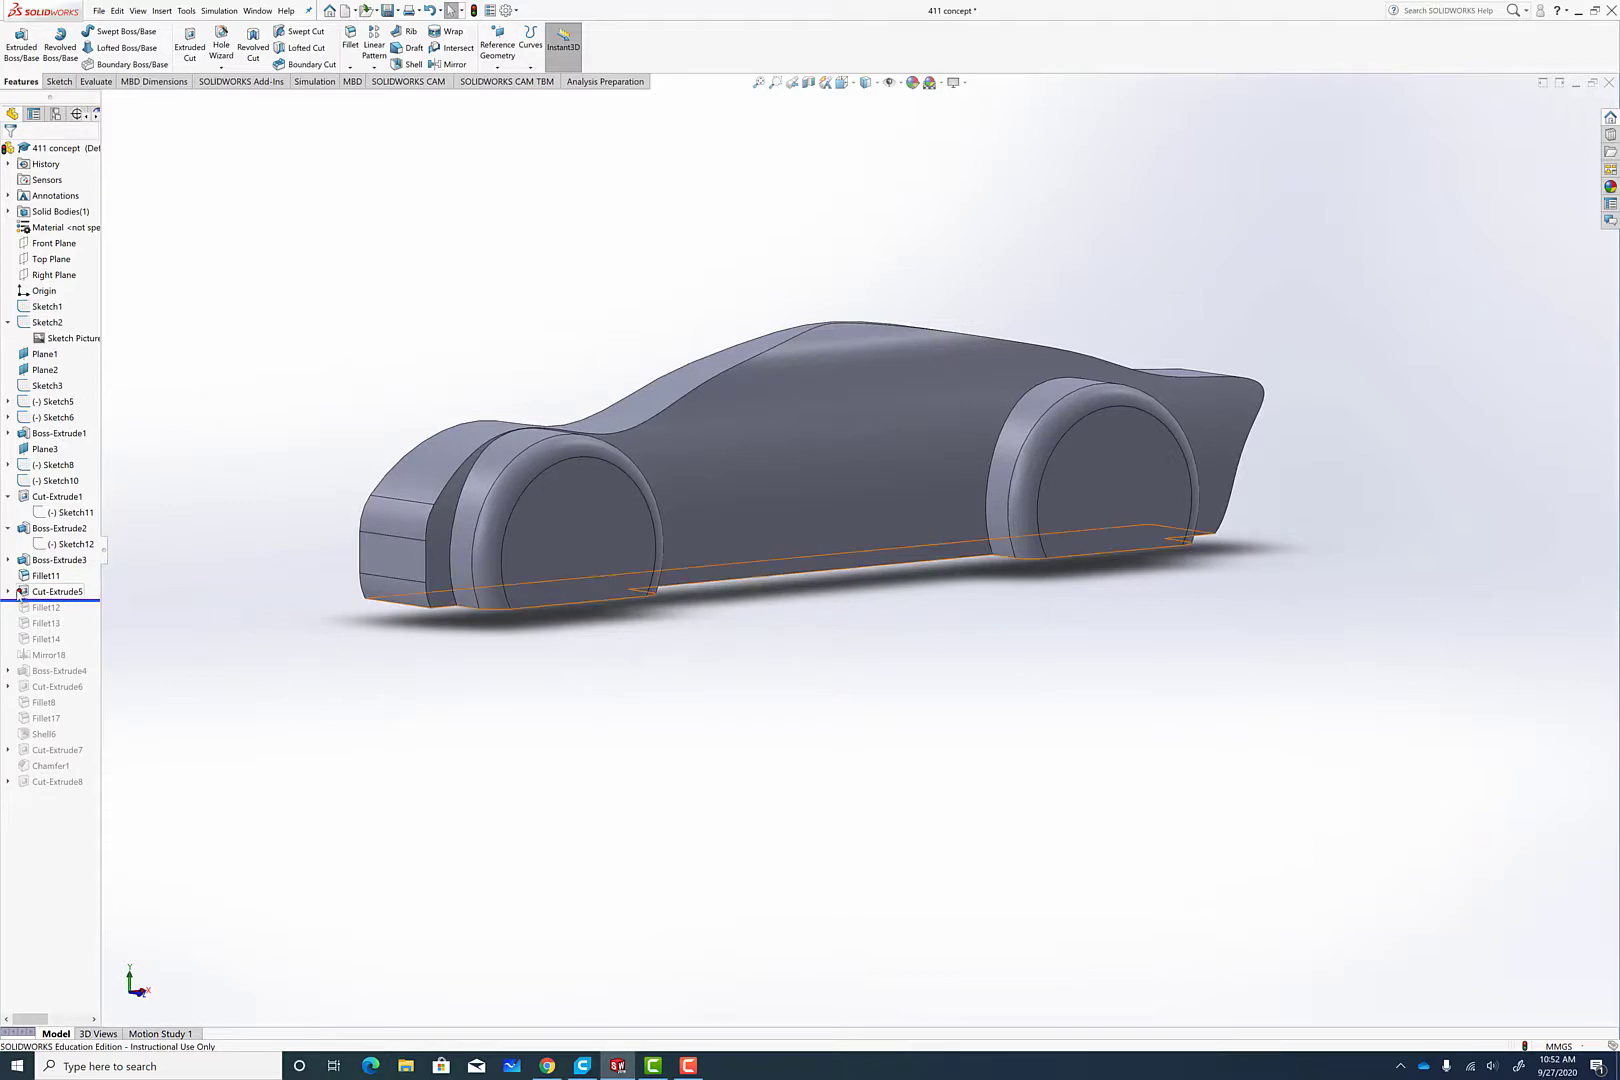
{"action": "left_click", "coordinate": [8, 591]}
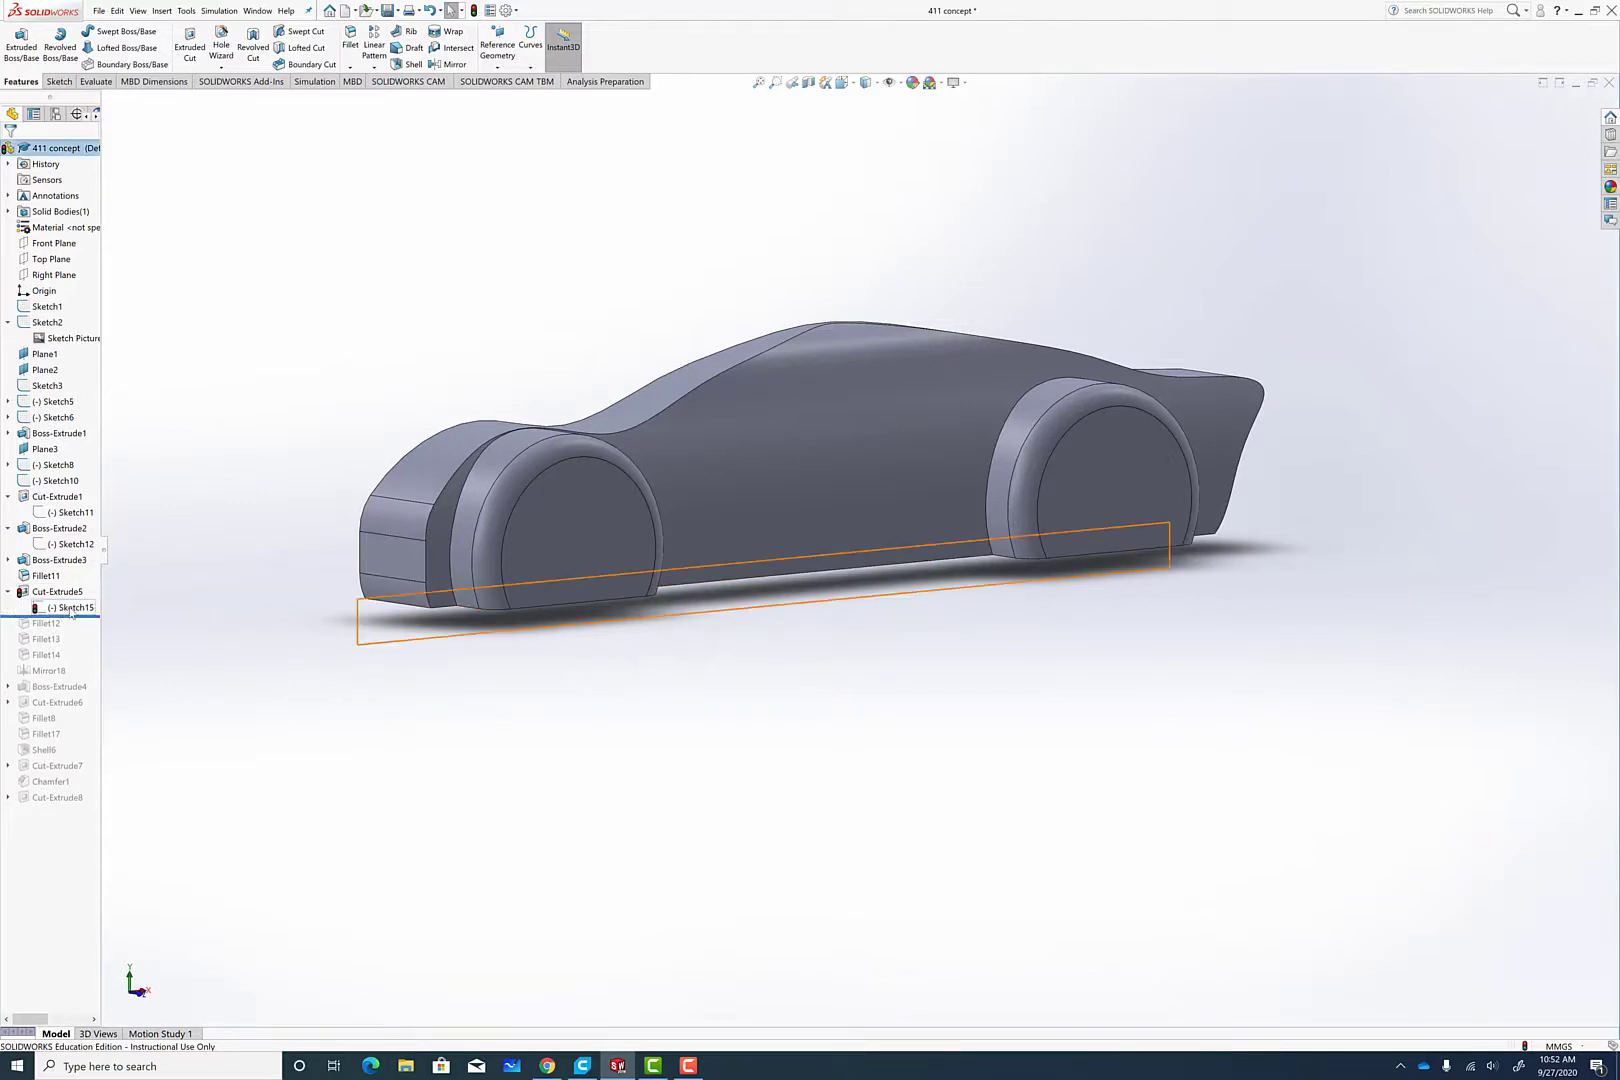
{"action": "middle_click_drag", "start_coordinate": [741, 730], "coordinate": [645, 730]}
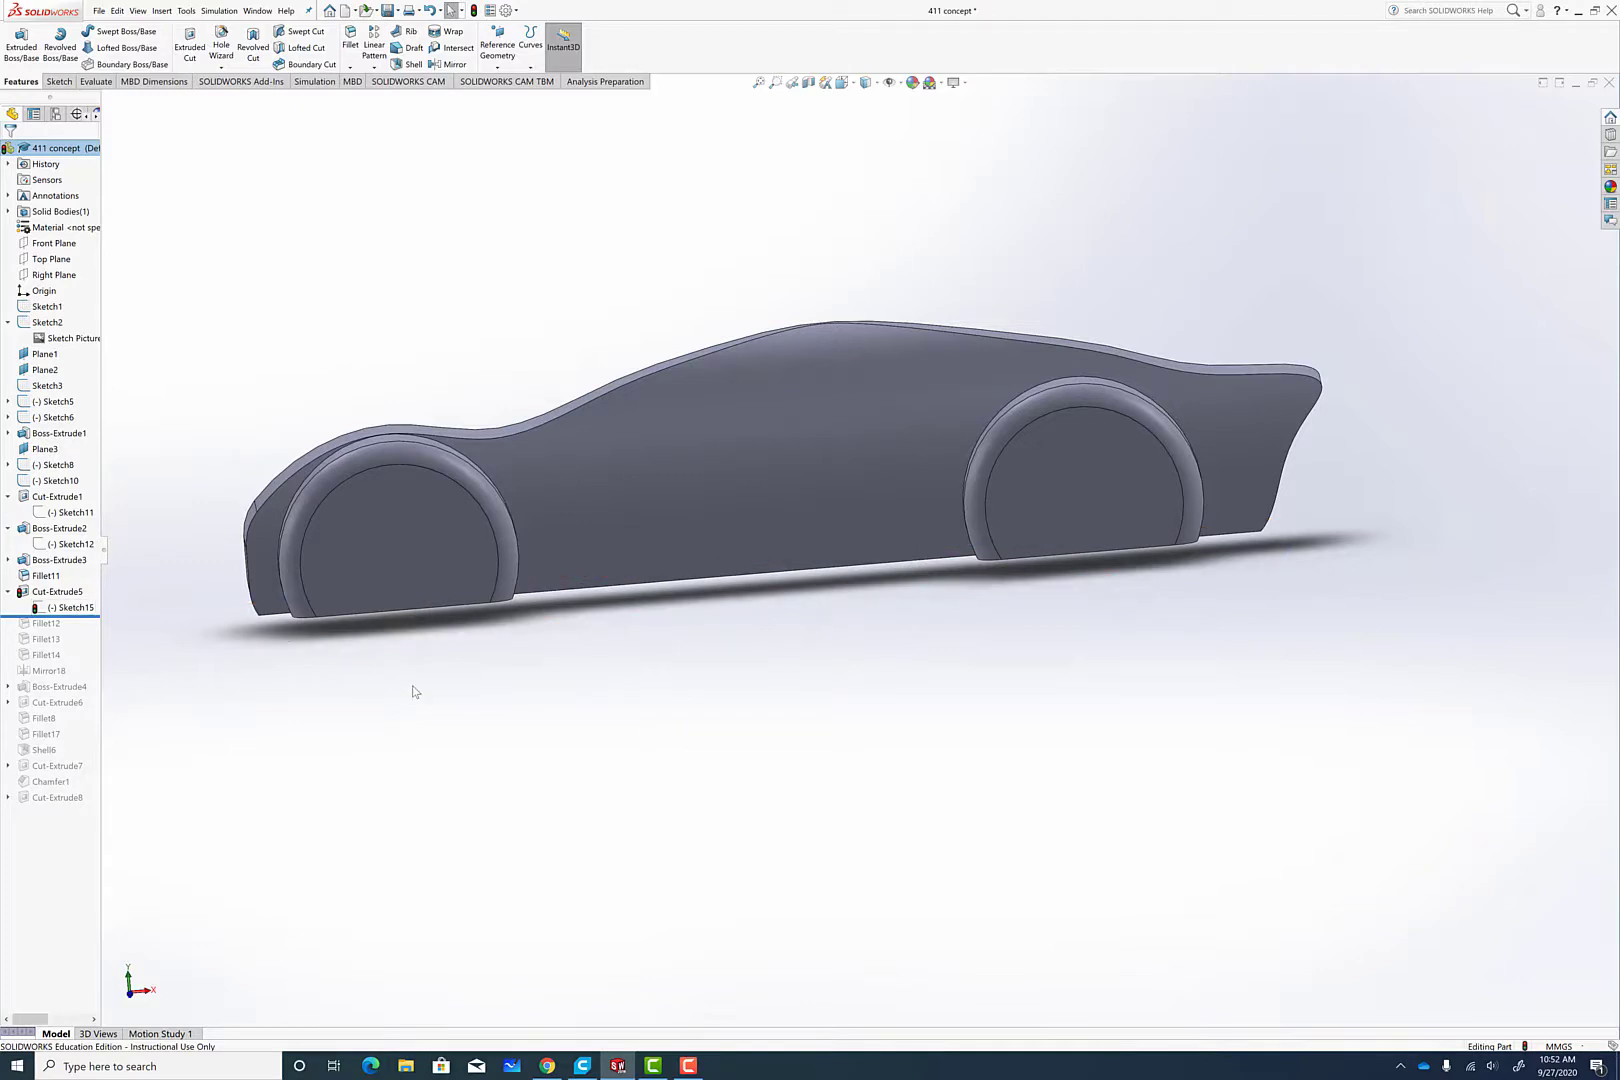
{"action": "middle_click_drag", "start_coordinate": [436, 673], "coordinate": [488, 662]}
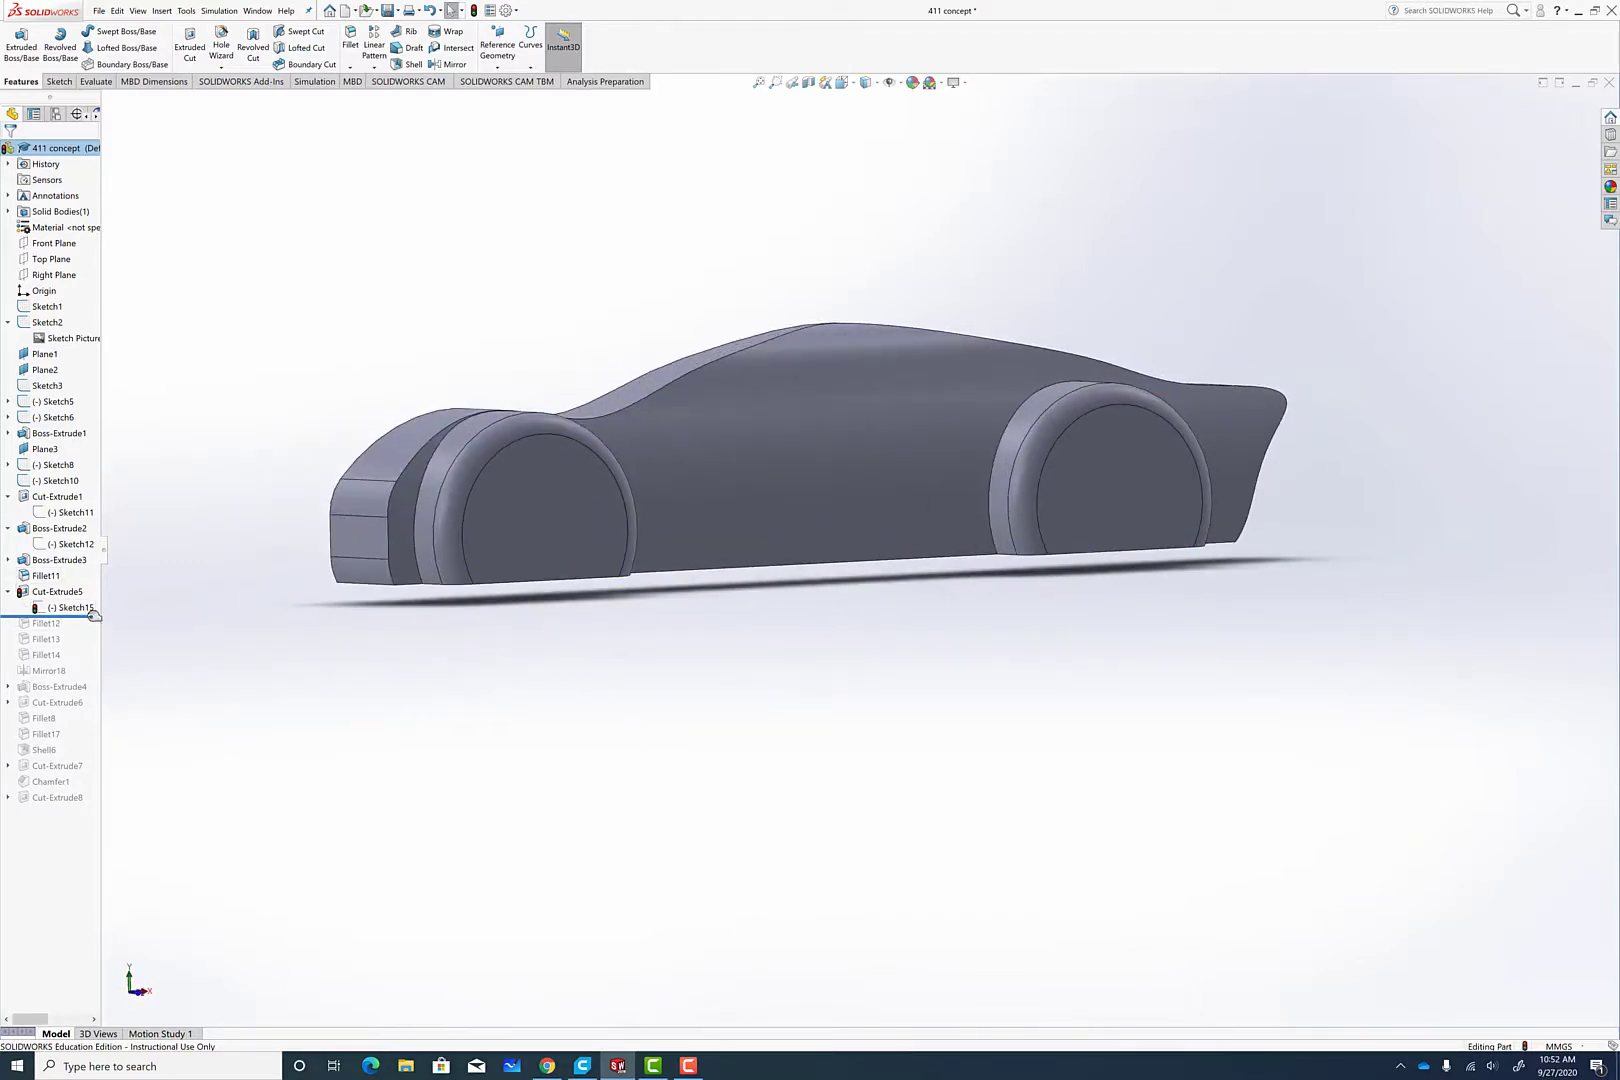
Step: Roll the feature history forward through Fillet12, Fillet13 and Fillet14, and inspect the blended body edges
{"action": "mouse_move", "coordinate": [93, 615]}
{"action": "left_mouse_down"}
{"action": "mouse_move", "coordinate": [85, 648]}
{"action": "mouse_move", "coordinate": [70, 632]}
{"action": "left_mouse_up"}
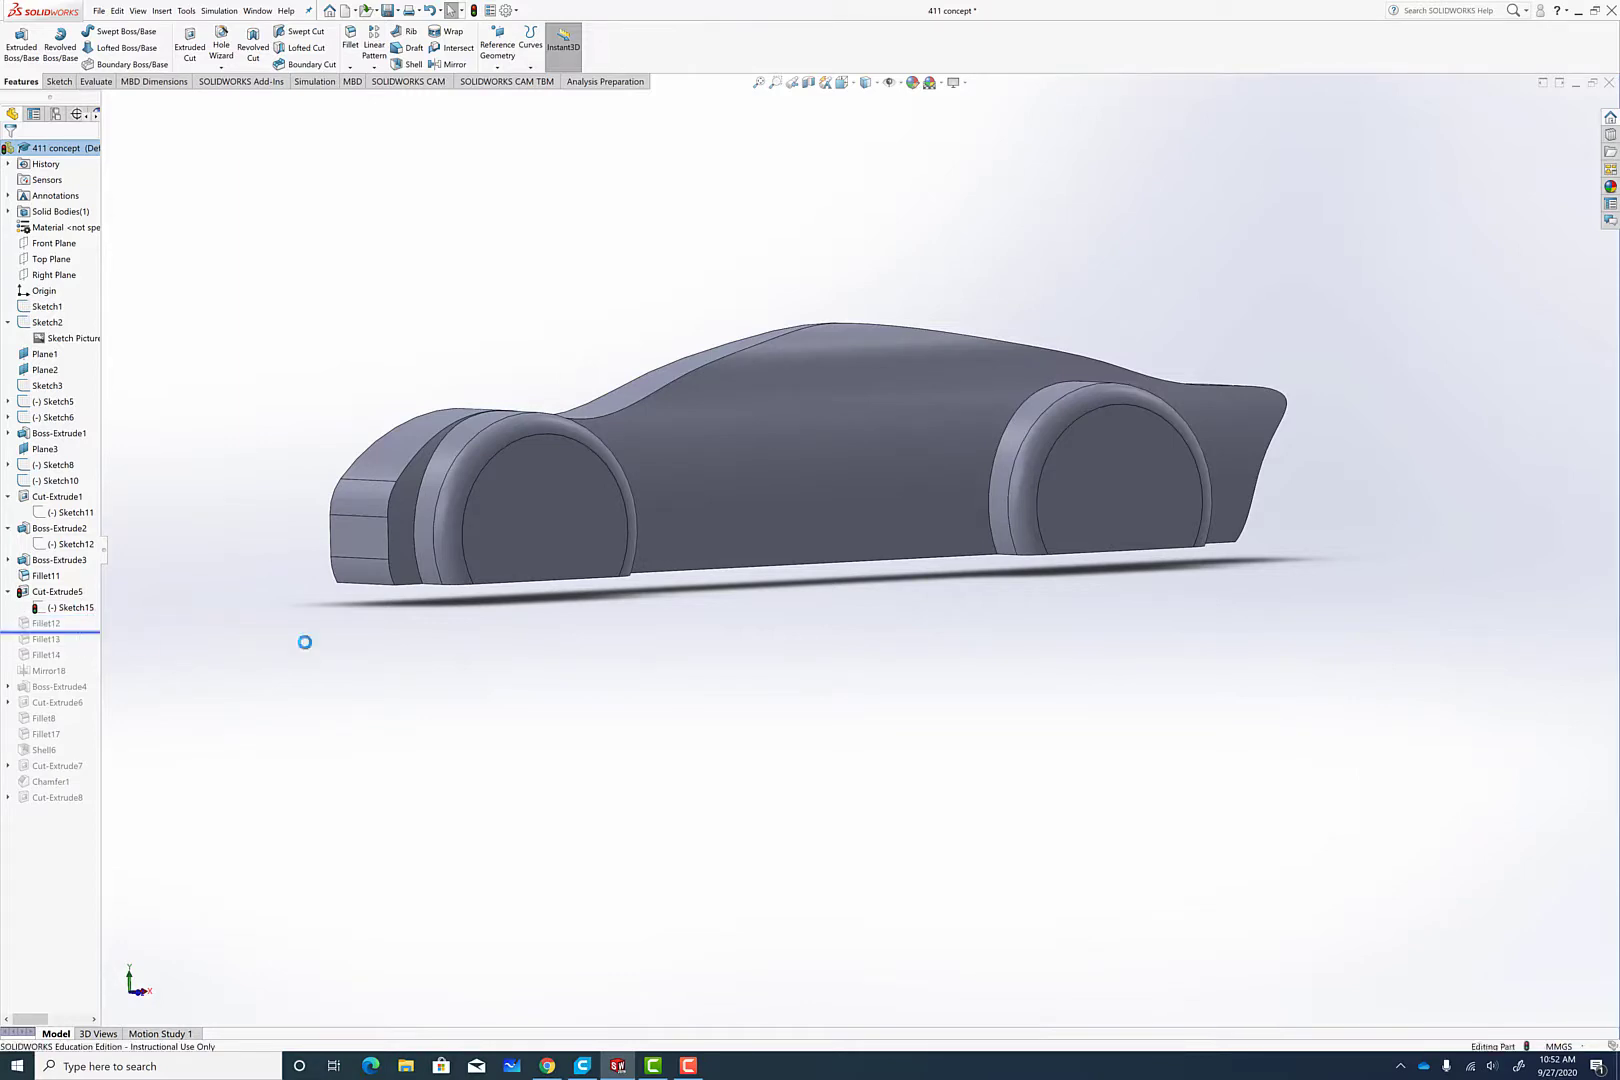
{"action": "middle_click_drag", "start_coordinate": [436, 648], "coordinate": [417, 695]}
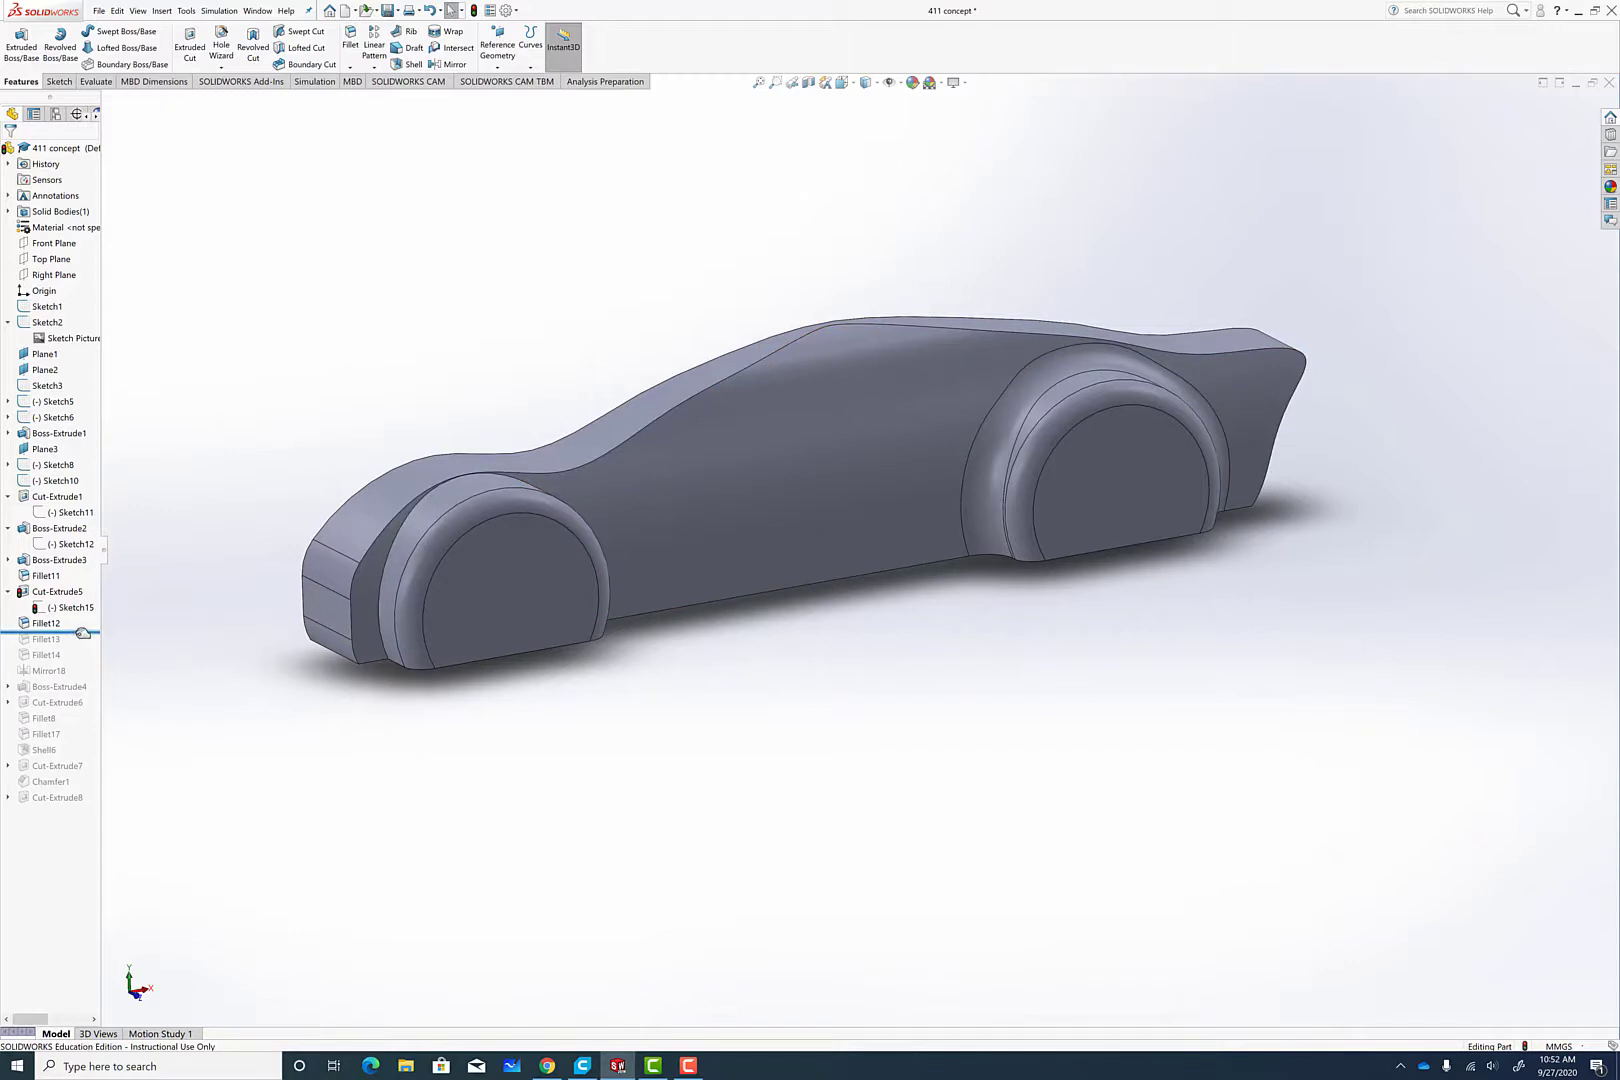
{"action": "left_click_drag", "start_coordinate": [83, 633], "coordinate": [74, 662]}
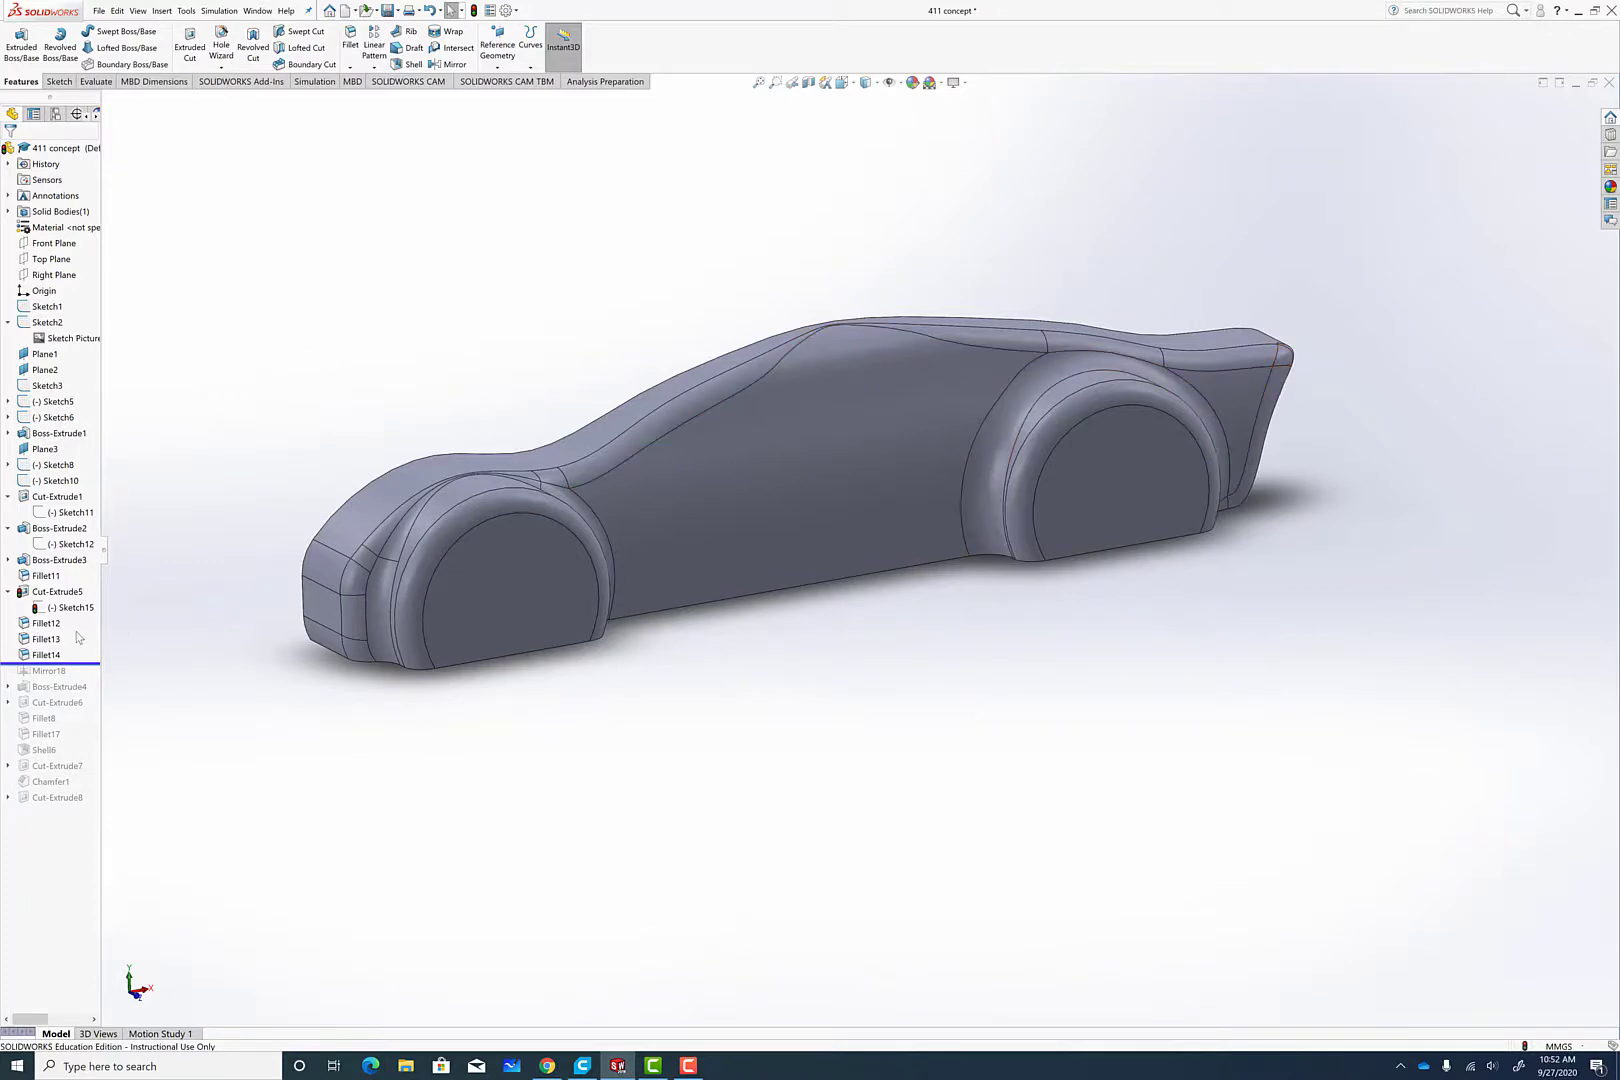
{"action": "middle_click_drag", "start_coordinate": [176, 741], "coordinate": [255, 777]}
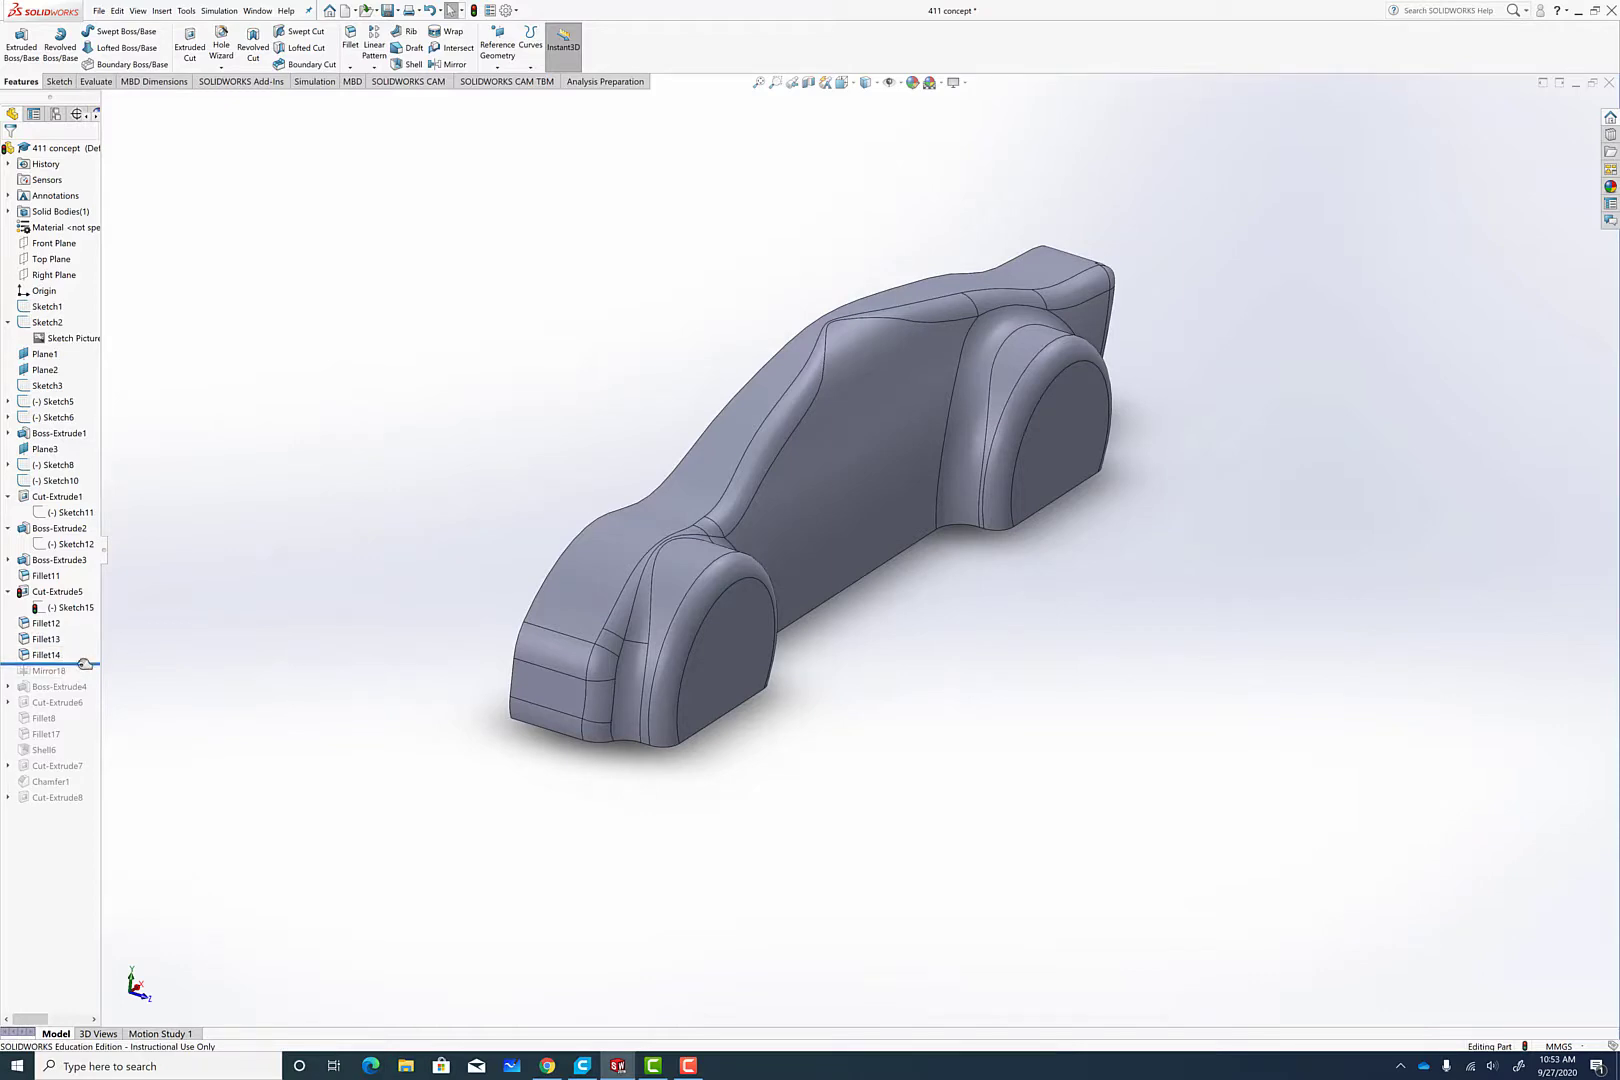
Step: Roll the feature history forward through Mirror18, examine its mirror face and feature list, cancel the edit, and inspect the full body
{"action": "left_click_drag", "start_coordinate": [86, 663], "coordinate": [86, 679]}
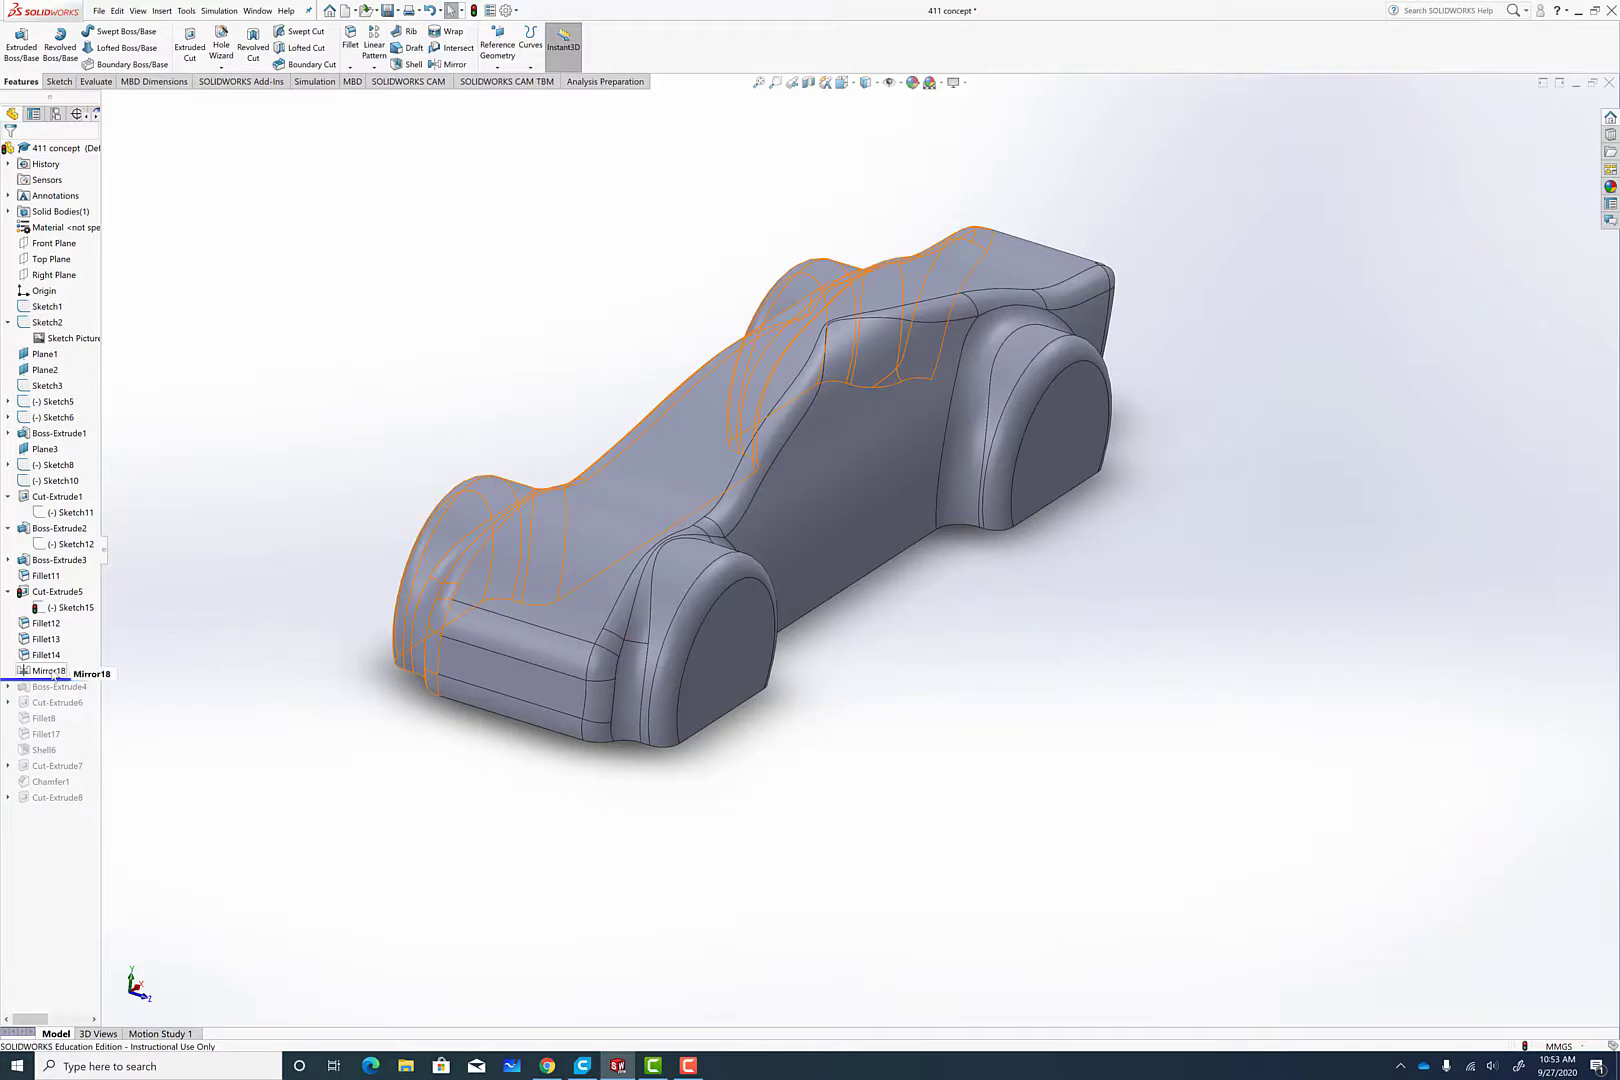
{"action": "right_click", "coordinate": [54, 673]}
{"action": "left_click", "coordinate": [61, 645]}
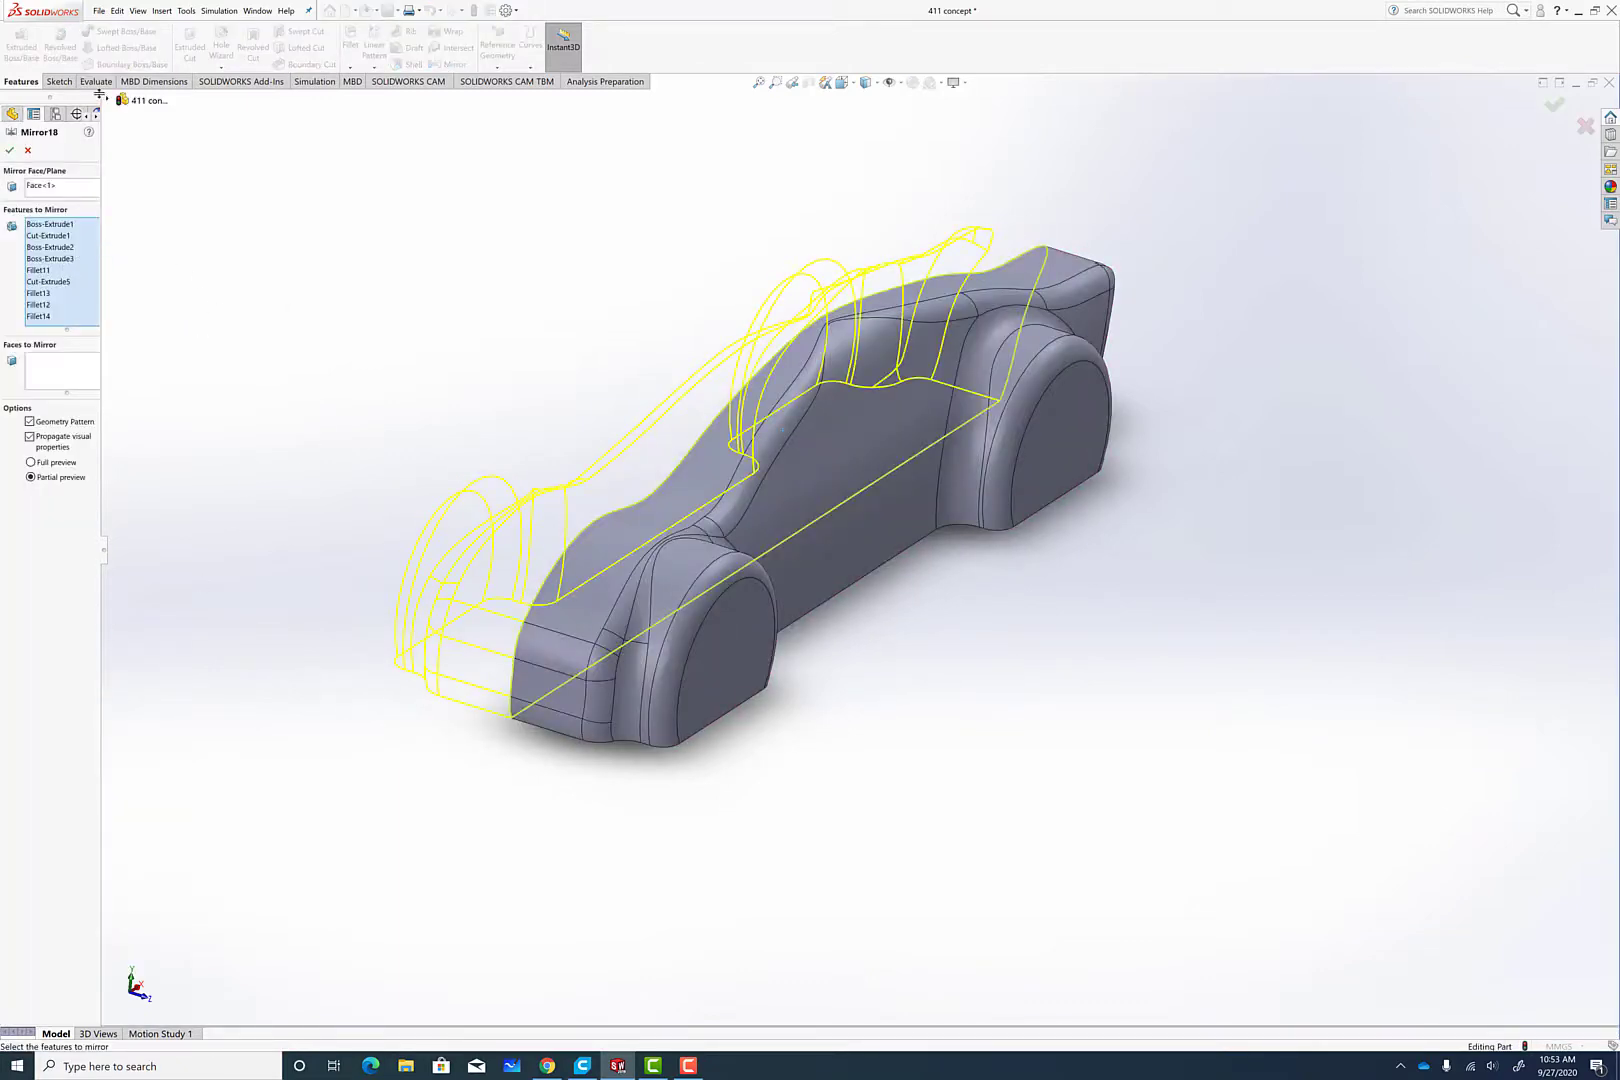
{"action": "left_click", "coordinate": [107, 101]}
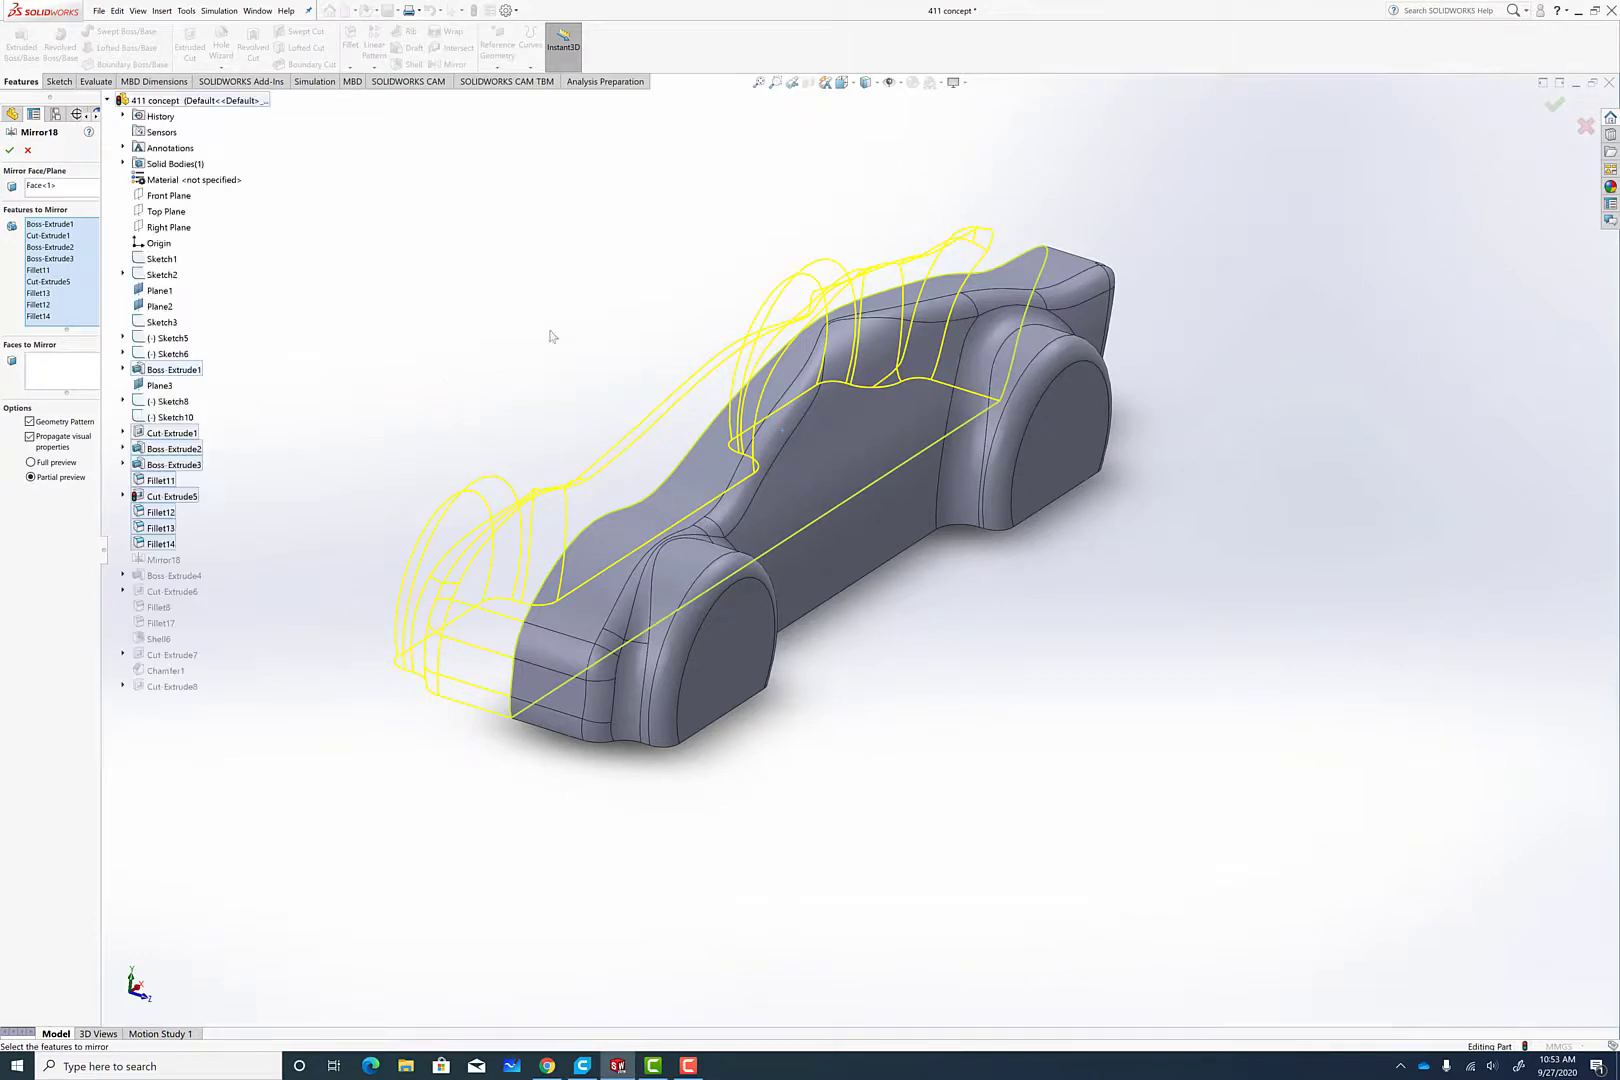
{"action": "middle_click_drag", "start_coordinate": [550, 336], "coordinate": [754, 381]}
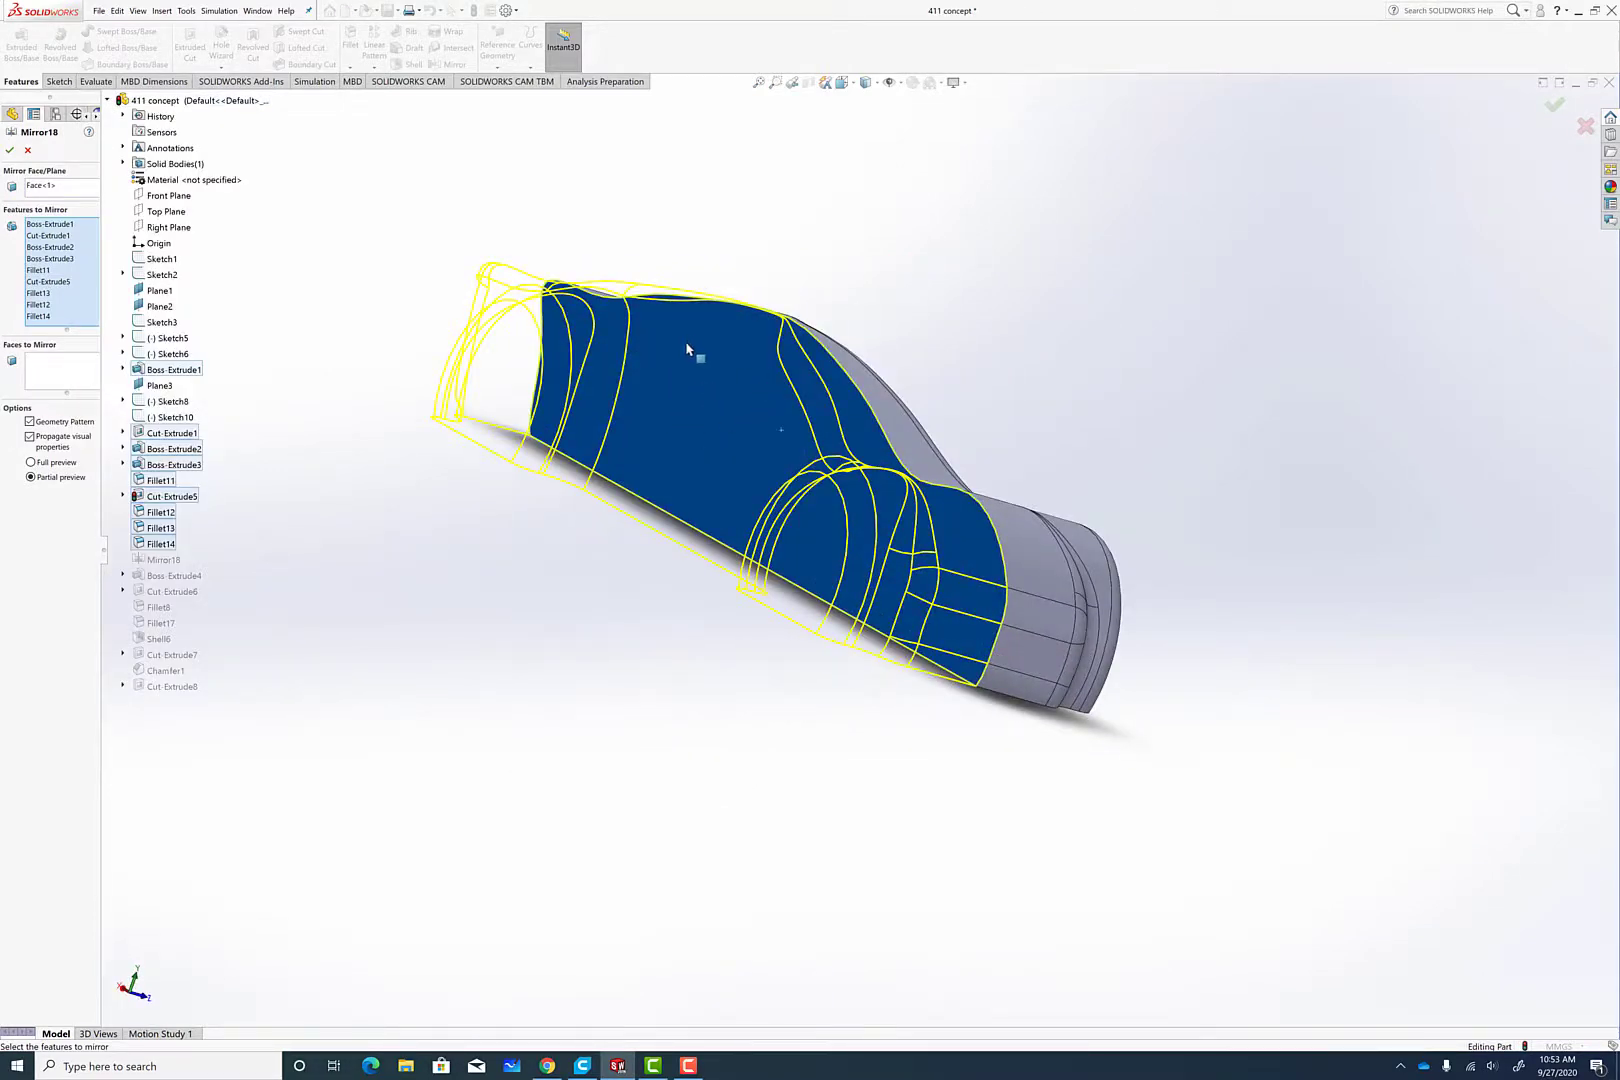
{"action": "middle_click_drag", "start_coordinate": [819, 262], "coordinate": [721, 263]}
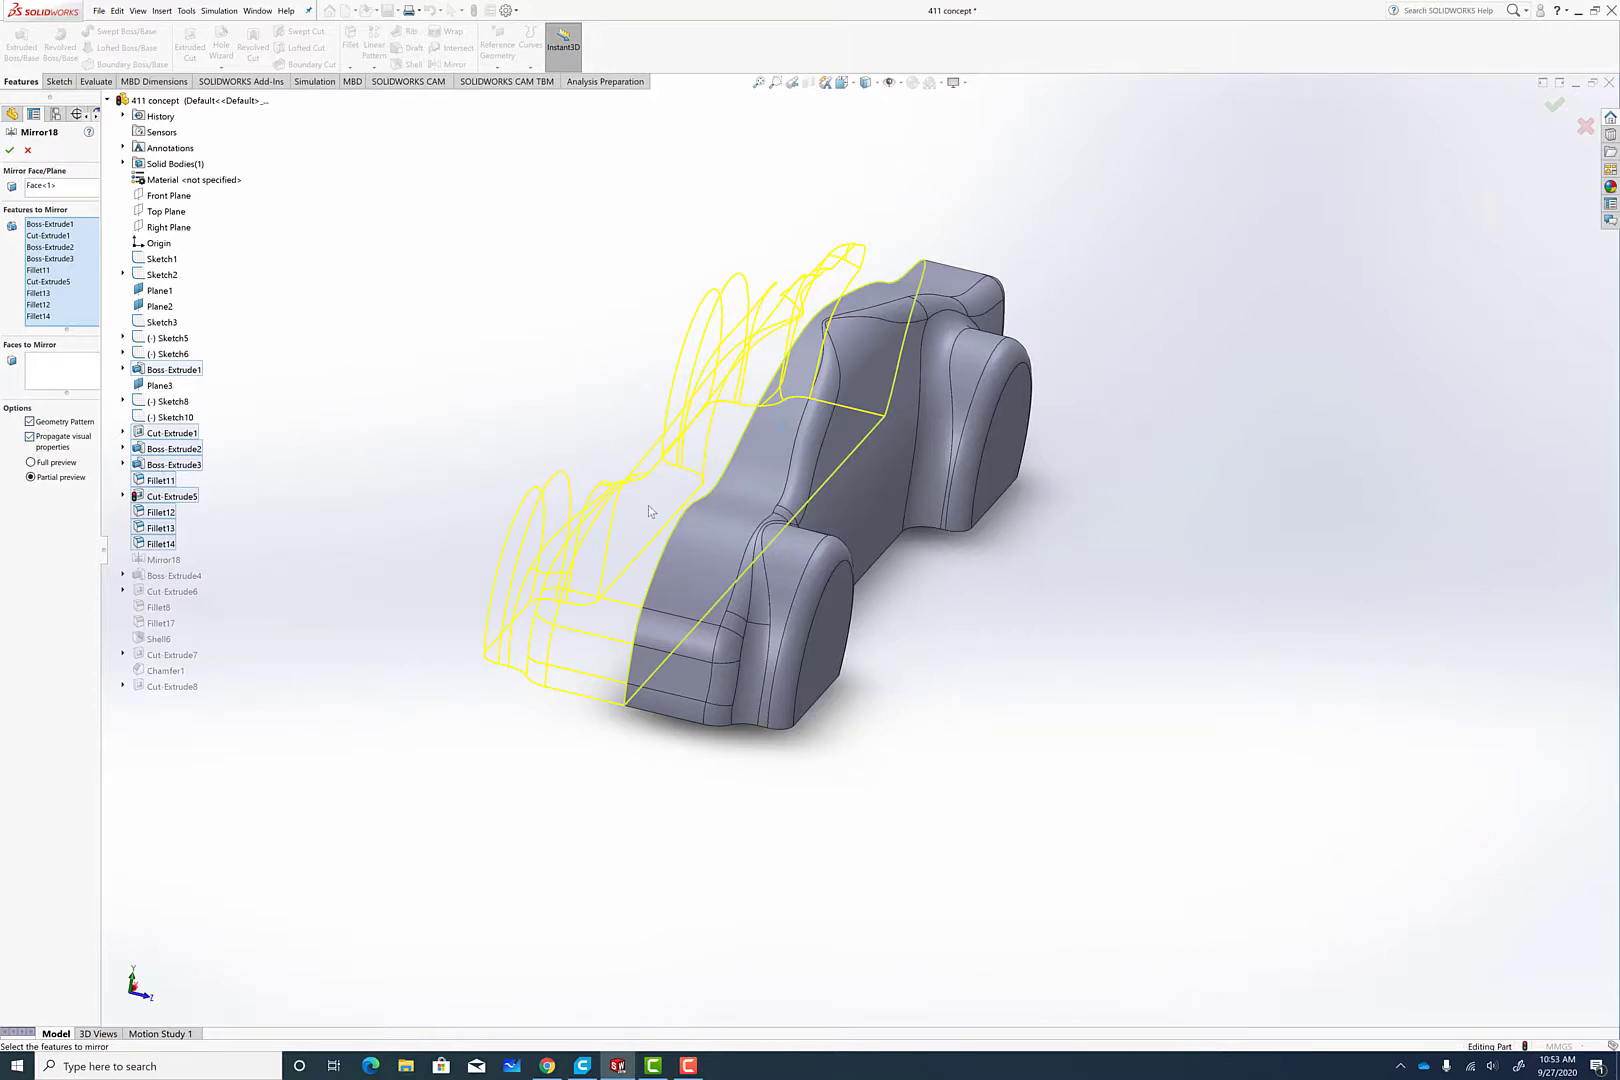
{"action": "left_click", "coordinate": [29, 150]}
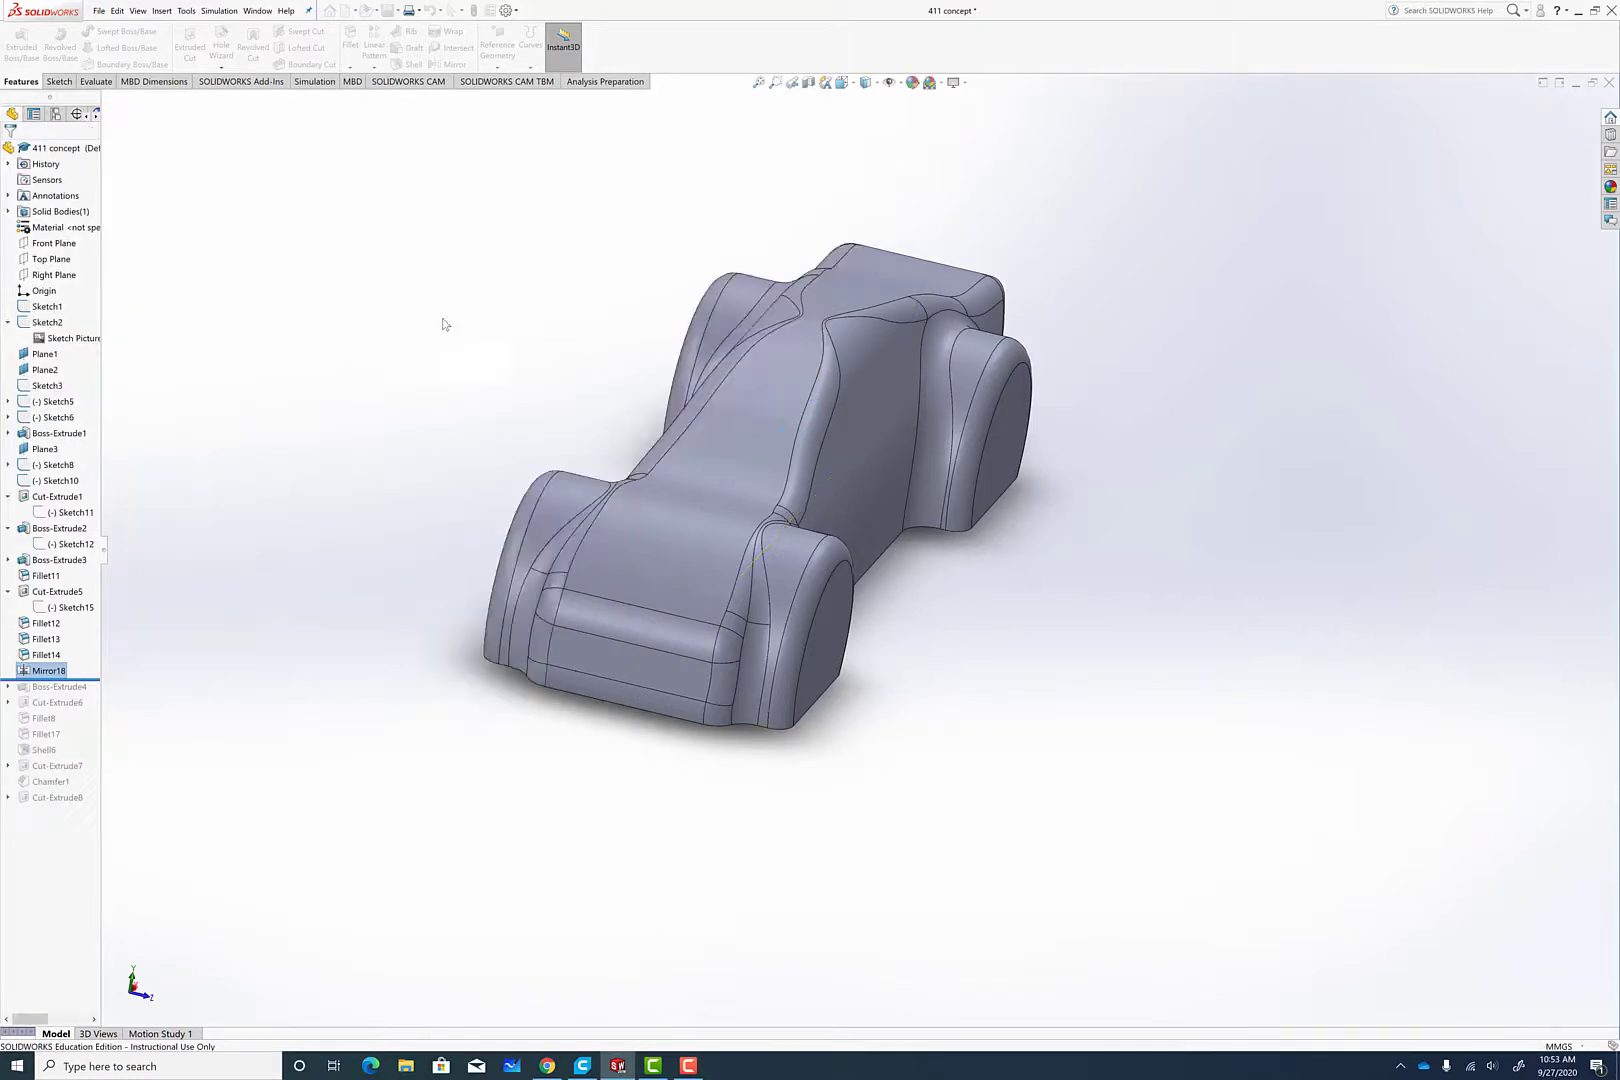
{"action": "scroll", "coordinate": [423, 480], "scroll_direction": "up", "scroll_amount": 2}
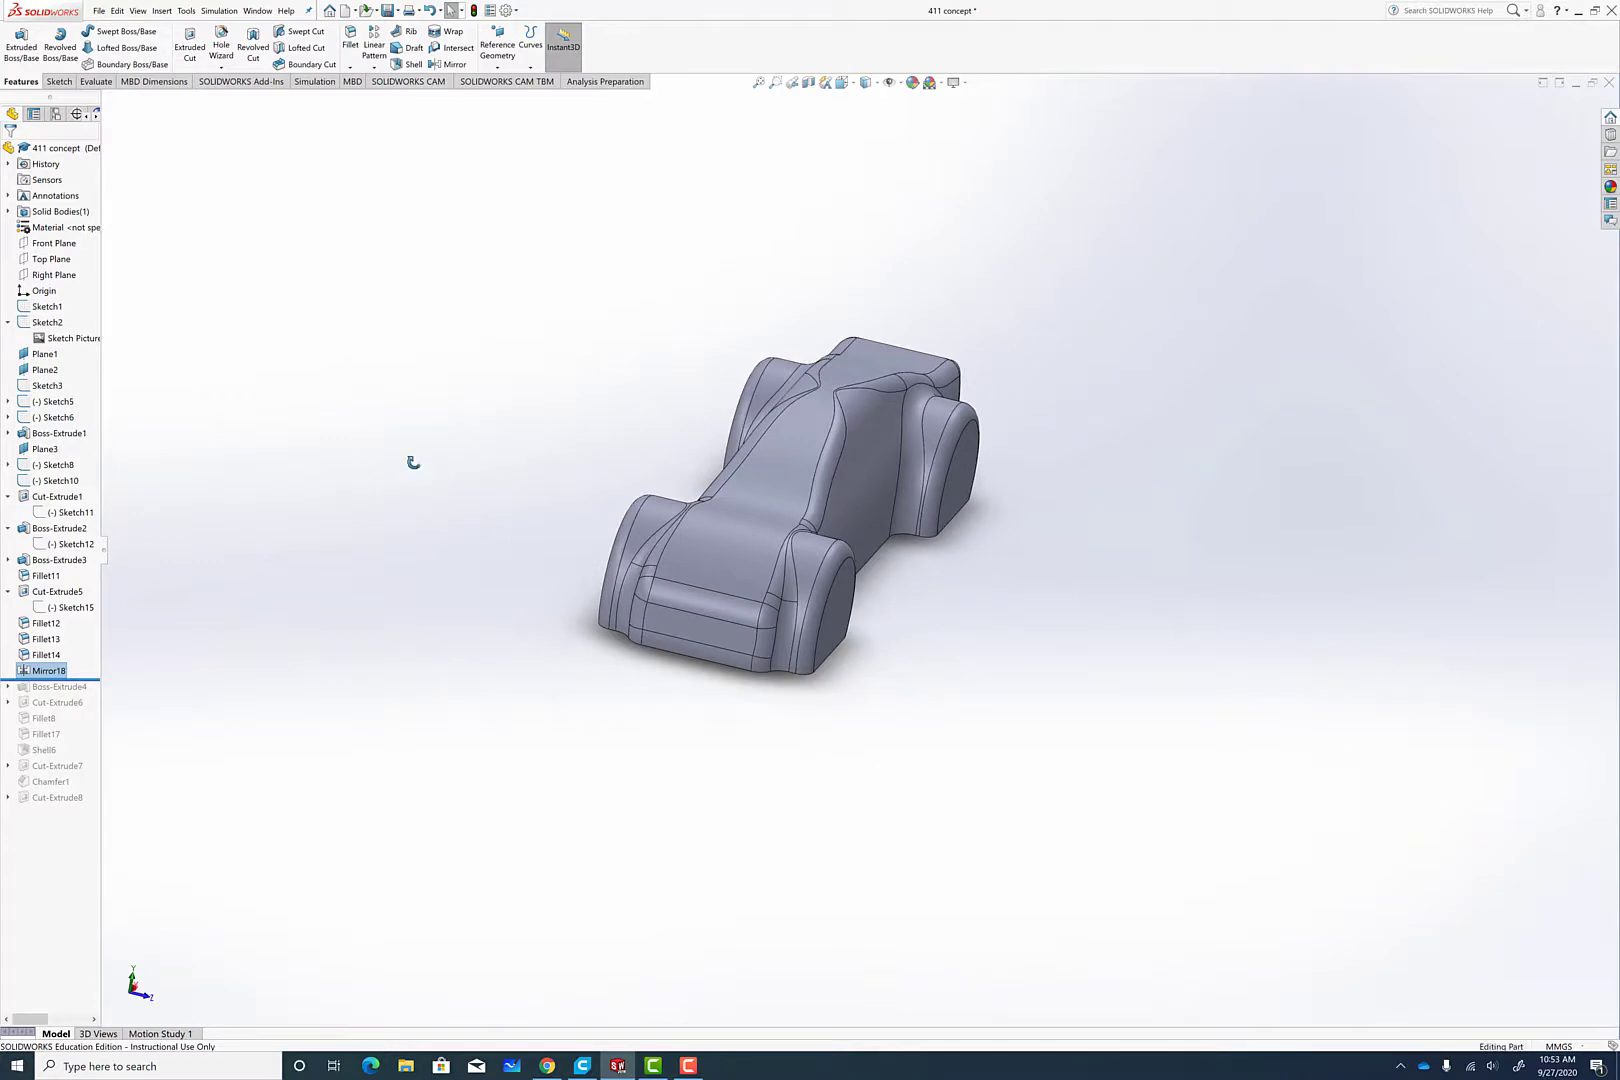
{"action": "middle_click_drag", "start_coordinate": [413, 462], "coordinate": [326, 518]}
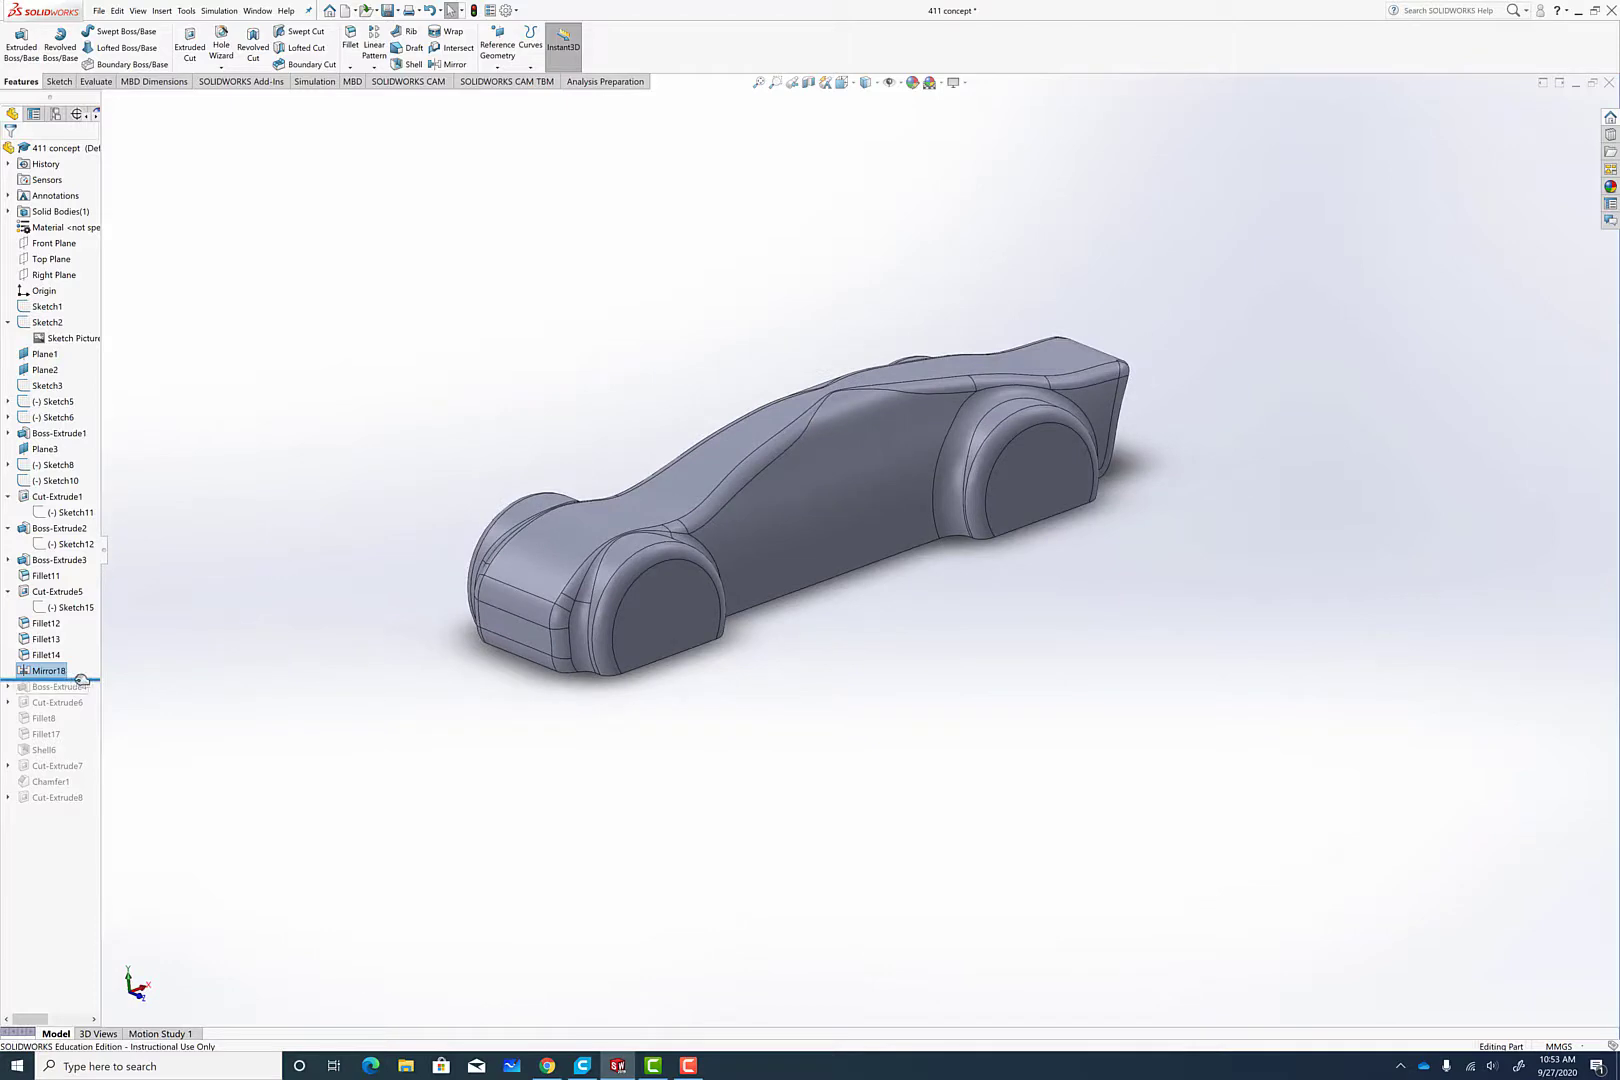
Step: Roll the feature history forward through Boss-Extrude4 and Cut-Extrude6, and inspect the rear cylinder and its bore from behind
{"action": "left_click_drag", "start_coordinate": [82, 679], "coordinate": [80, 695]}
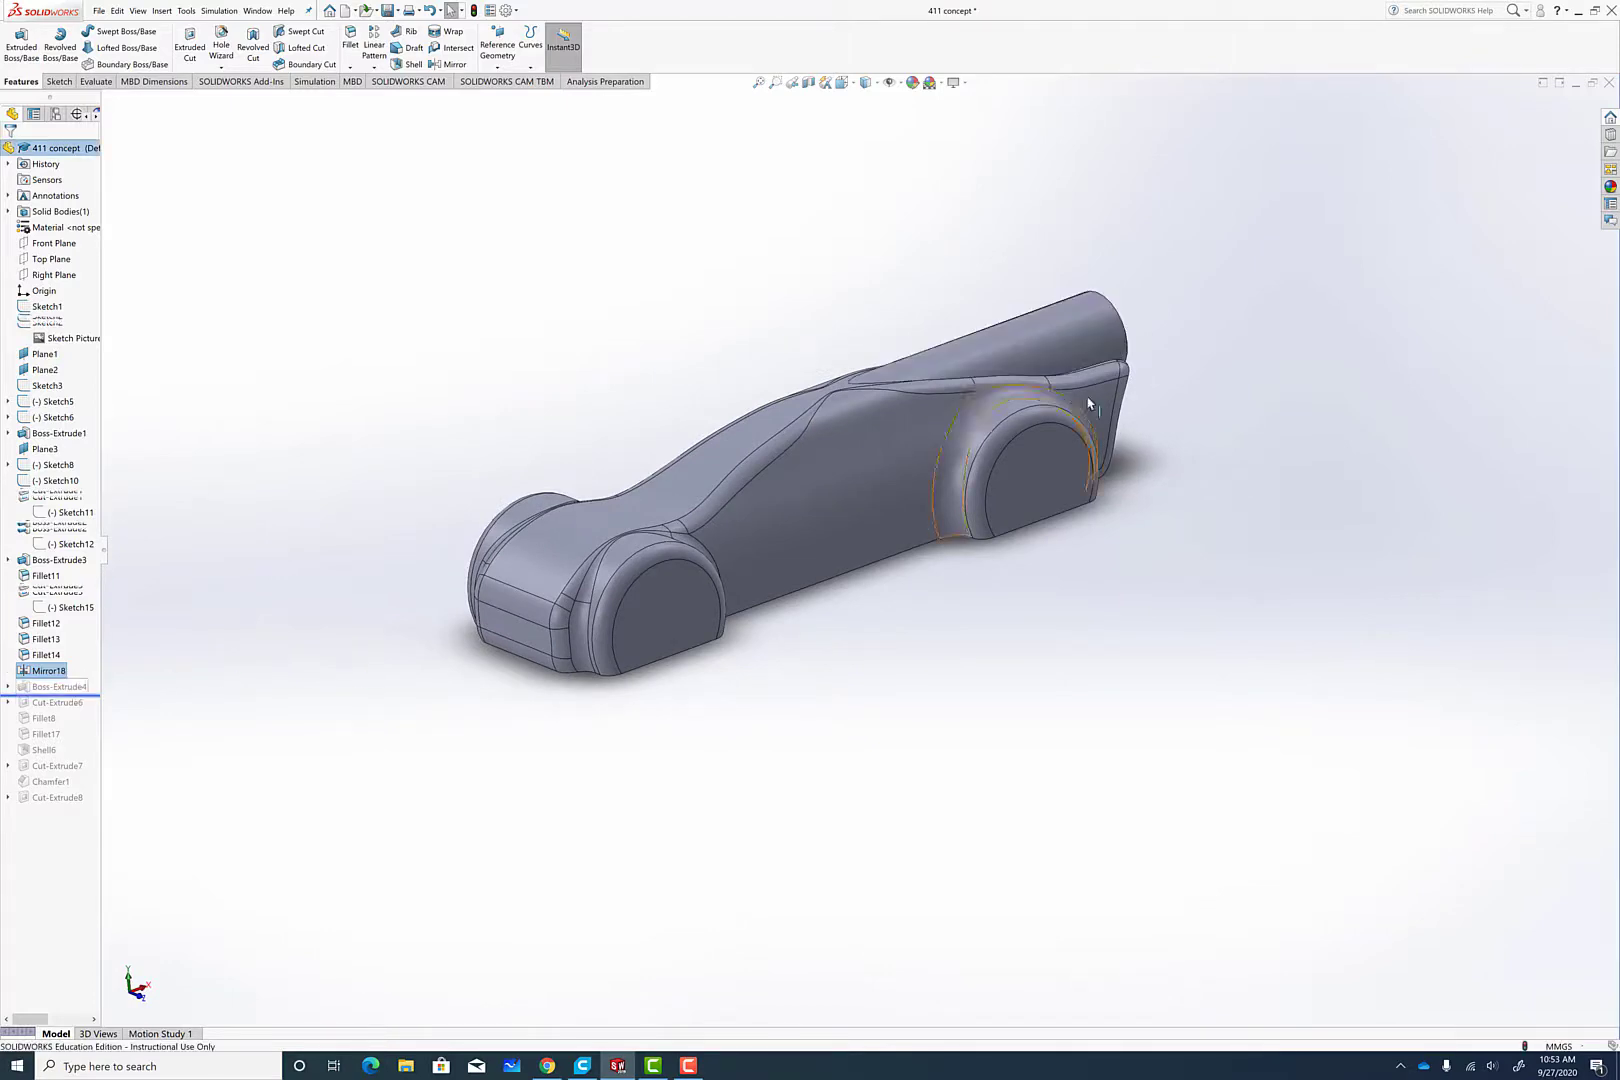
{"action": "middle_click_drag", "start_coordinate": [1245, 341], "coordinate": [908, 444]}
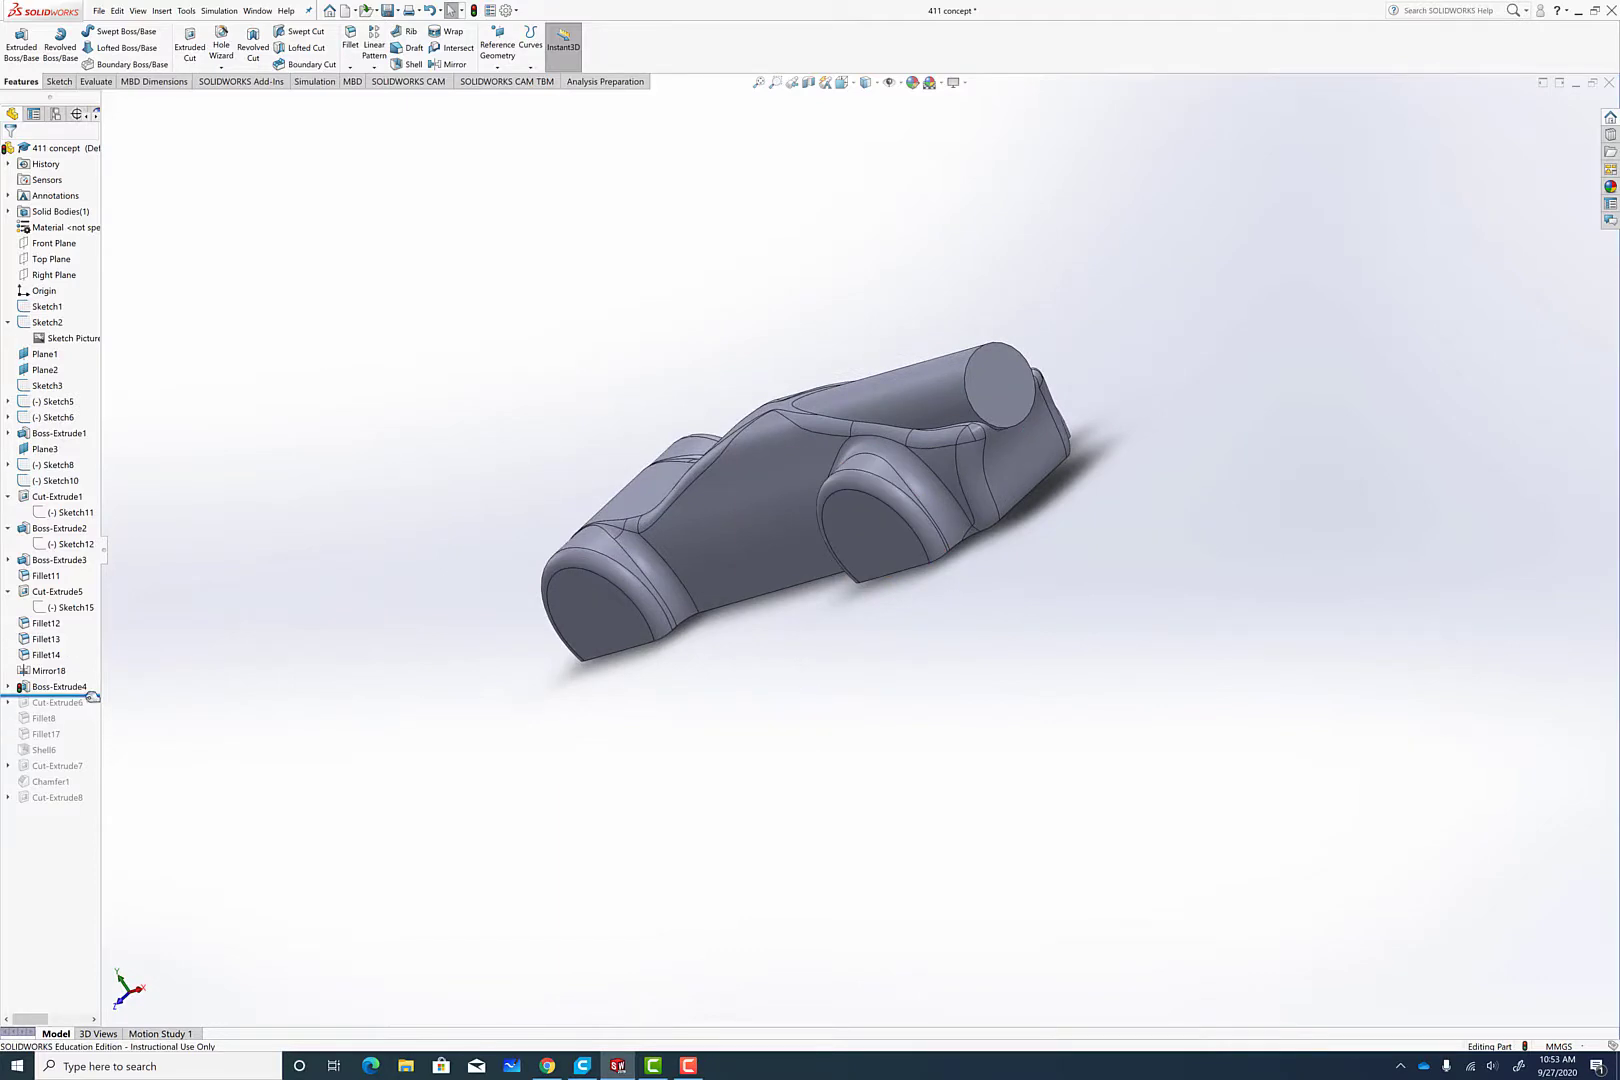
{"action": "middle_click_drag", "start_coordinate": [597, 766], "coordinate": [452, 760]}
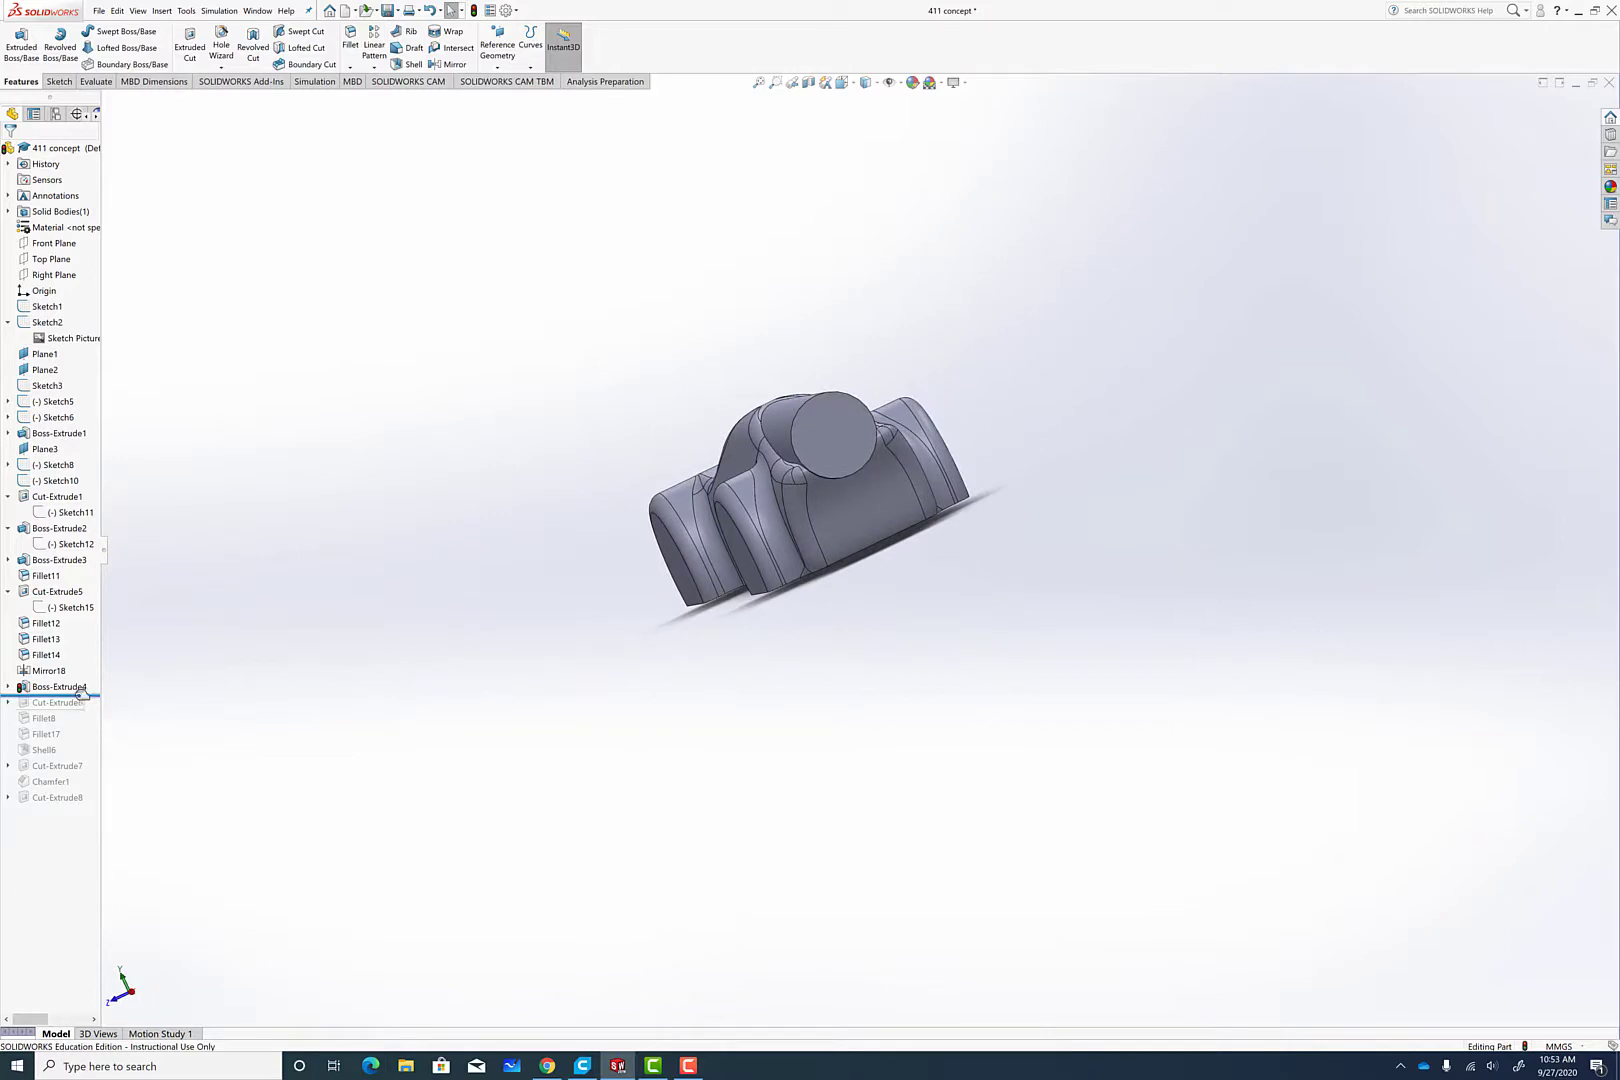
{"action": "left_click_drag", "start_coordinate": [82, 693], "coordinate": [80, 711]}
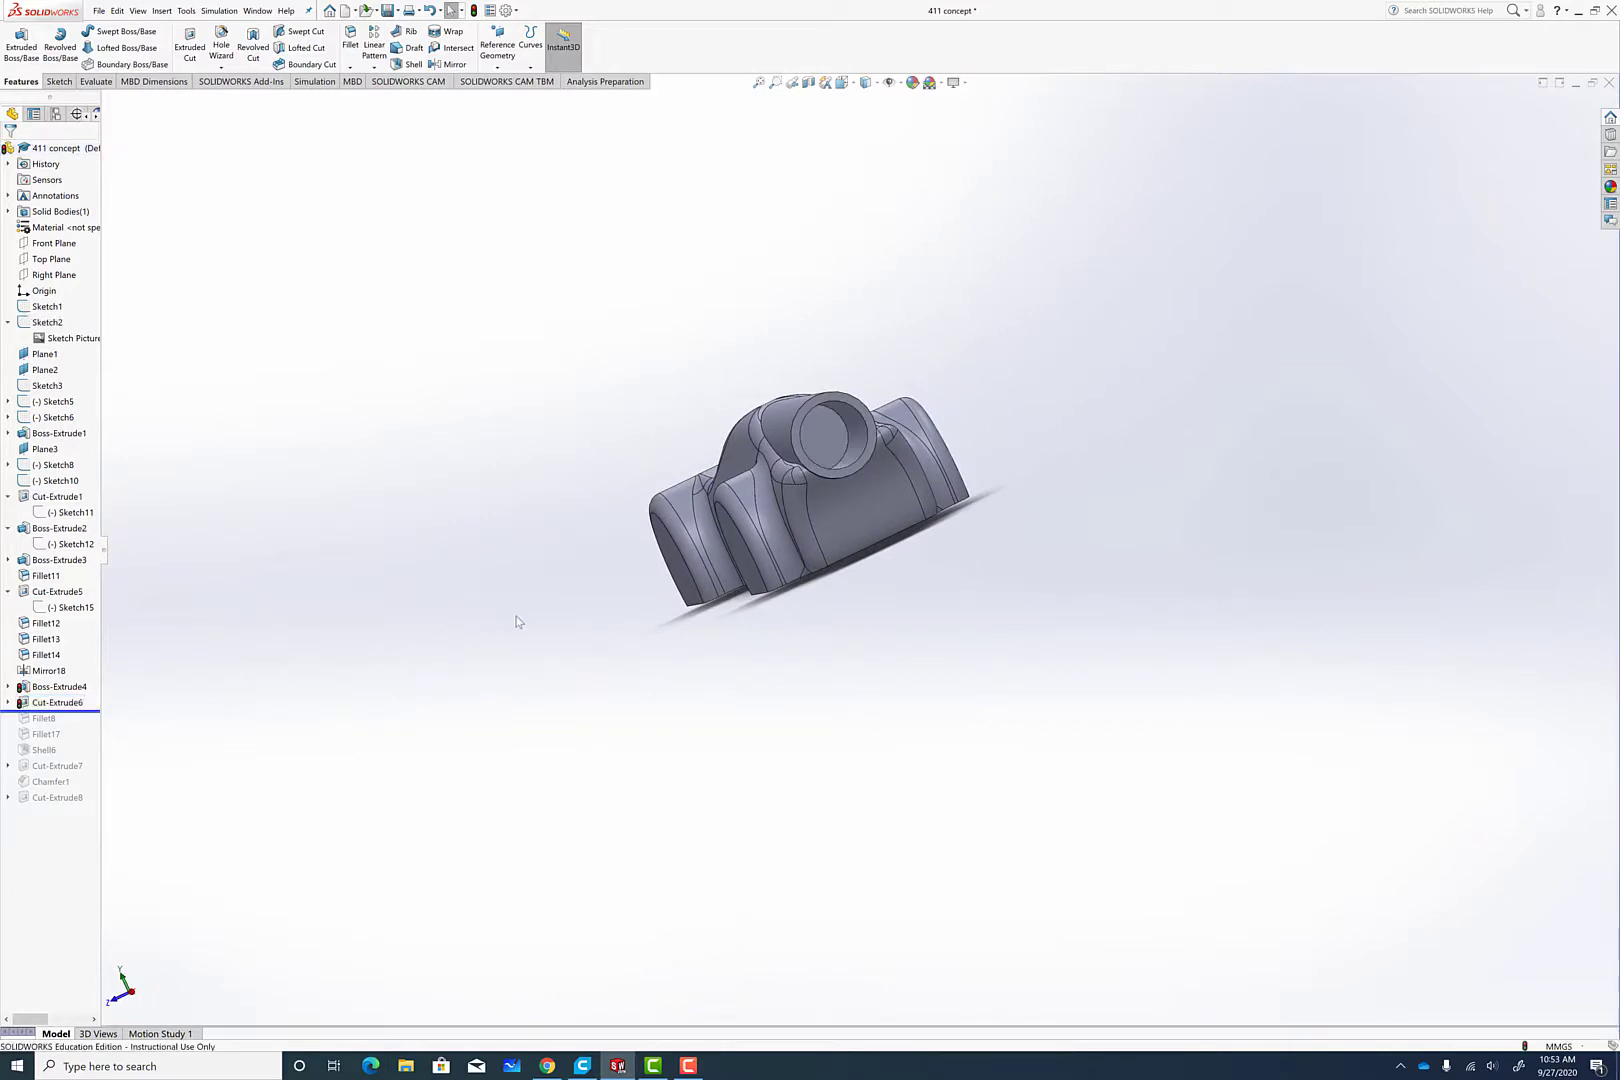
{"action": "middle_click_drag", "start_coordinate": [515, 620], "coordinate": [485, 596]}
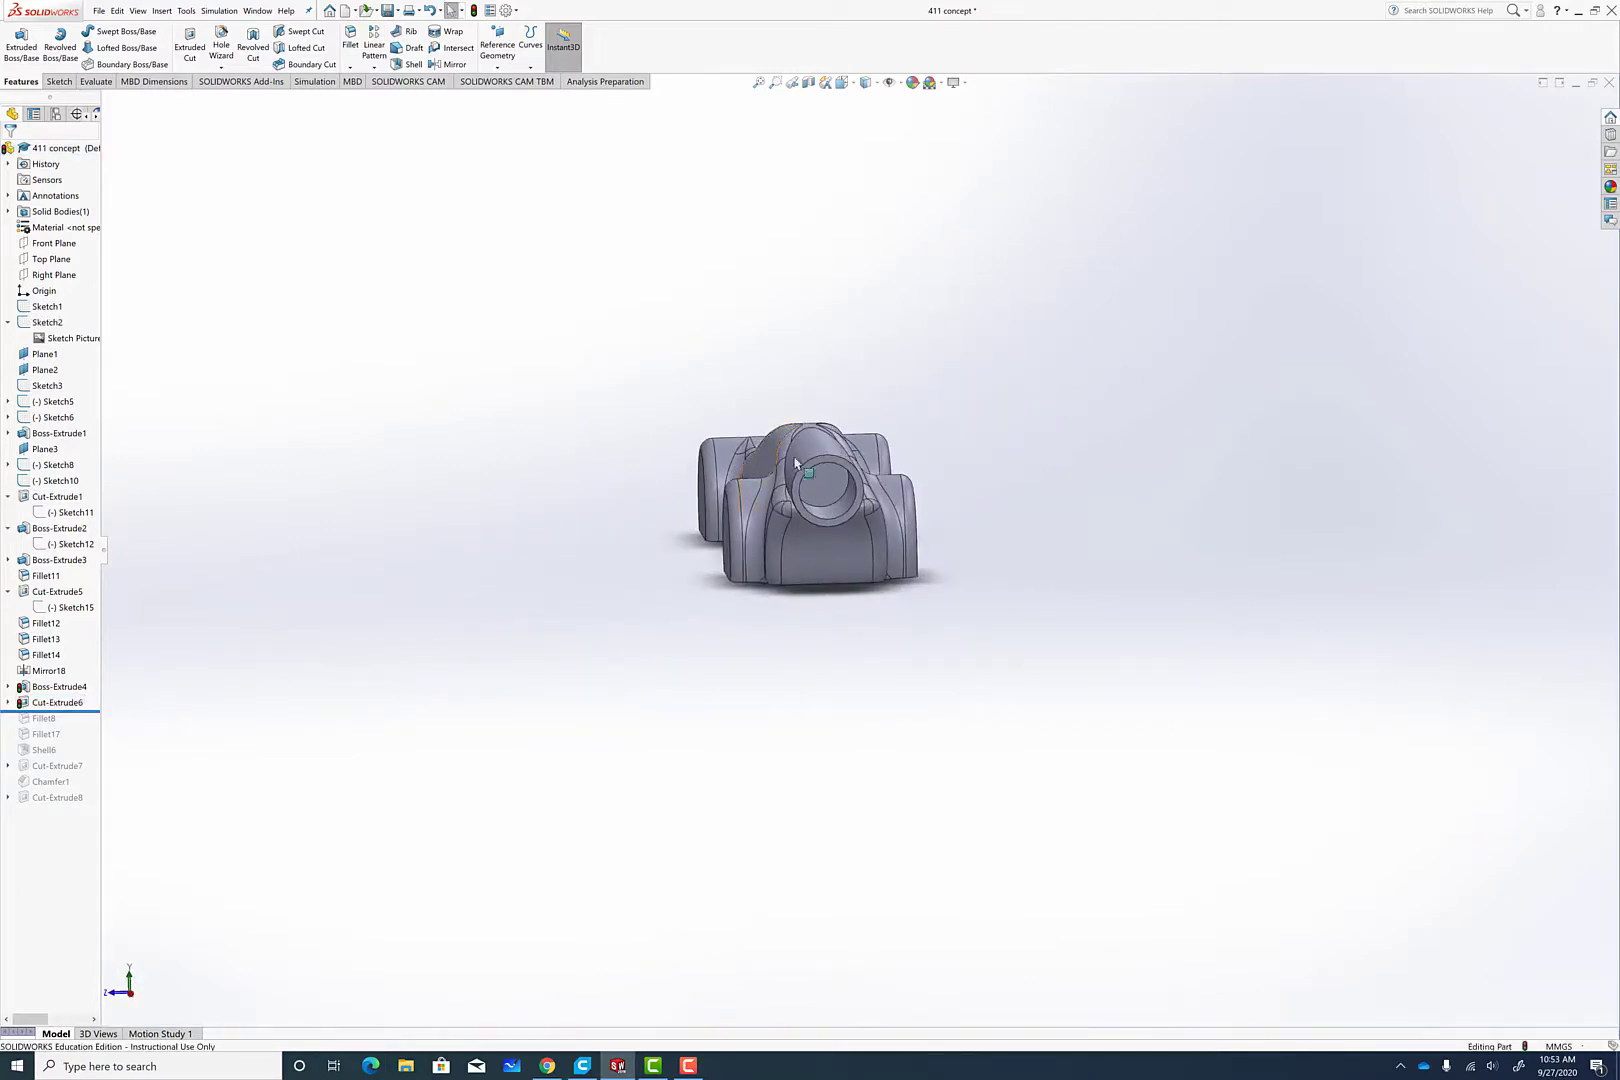
Step: View the rear cylinder's ring face straight on and measure the diameter of its inner bore edge
{"action": "middle_click_drag", "start_coordinate": [300, 481], "coordinate": [253, 474]}
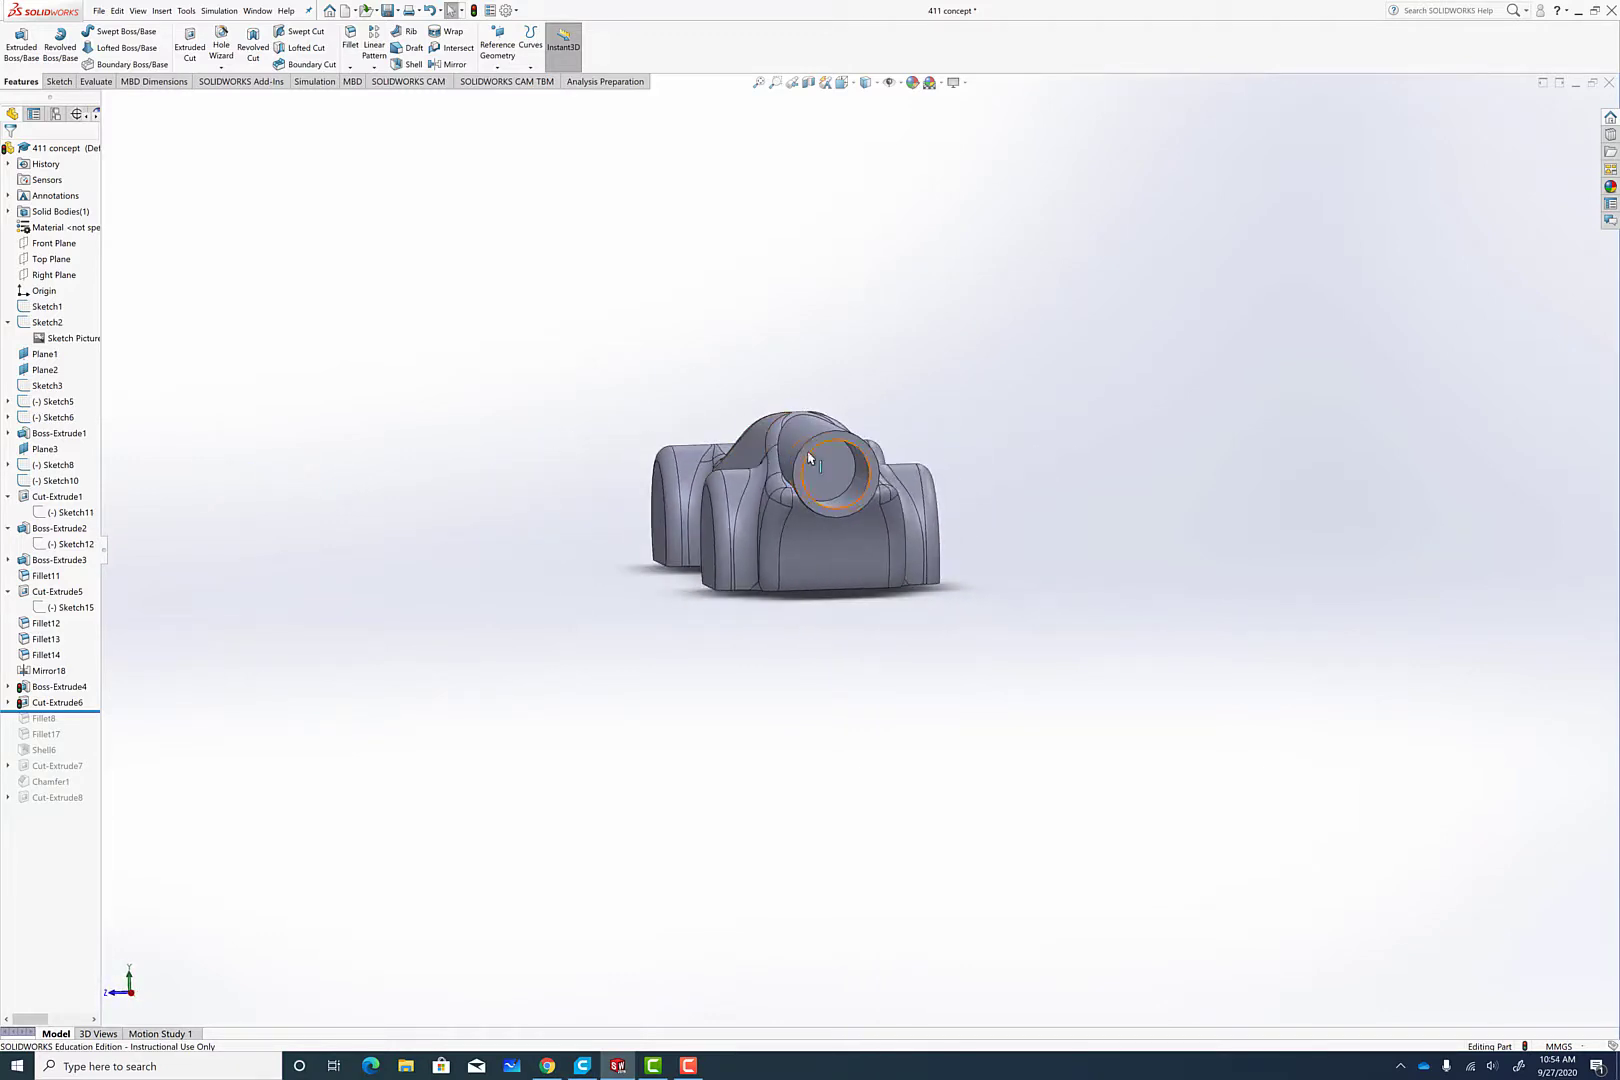
{"action": "right_click", "coordinate": [808, 452]}
{"action": "left_click", "coordinate": [873, 438]}
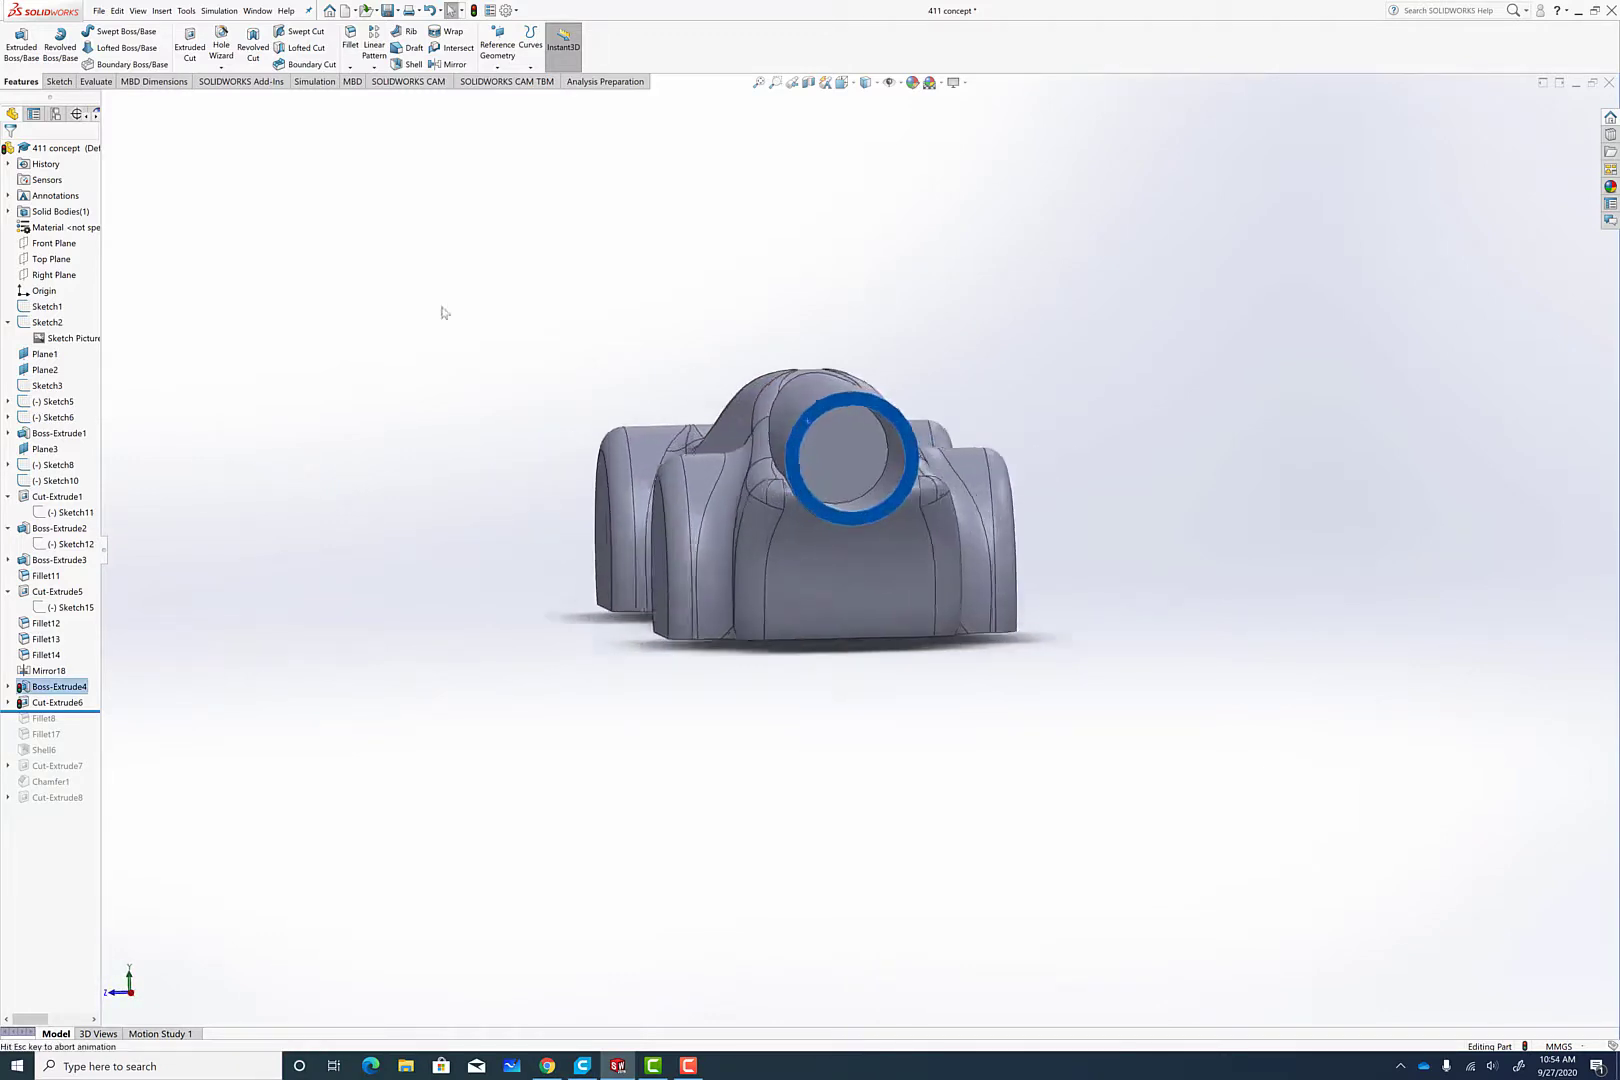
{"action": "left_click", "coordinate": [96, 81]}
{"action": "left_click", "coordinate": [94, 44]}
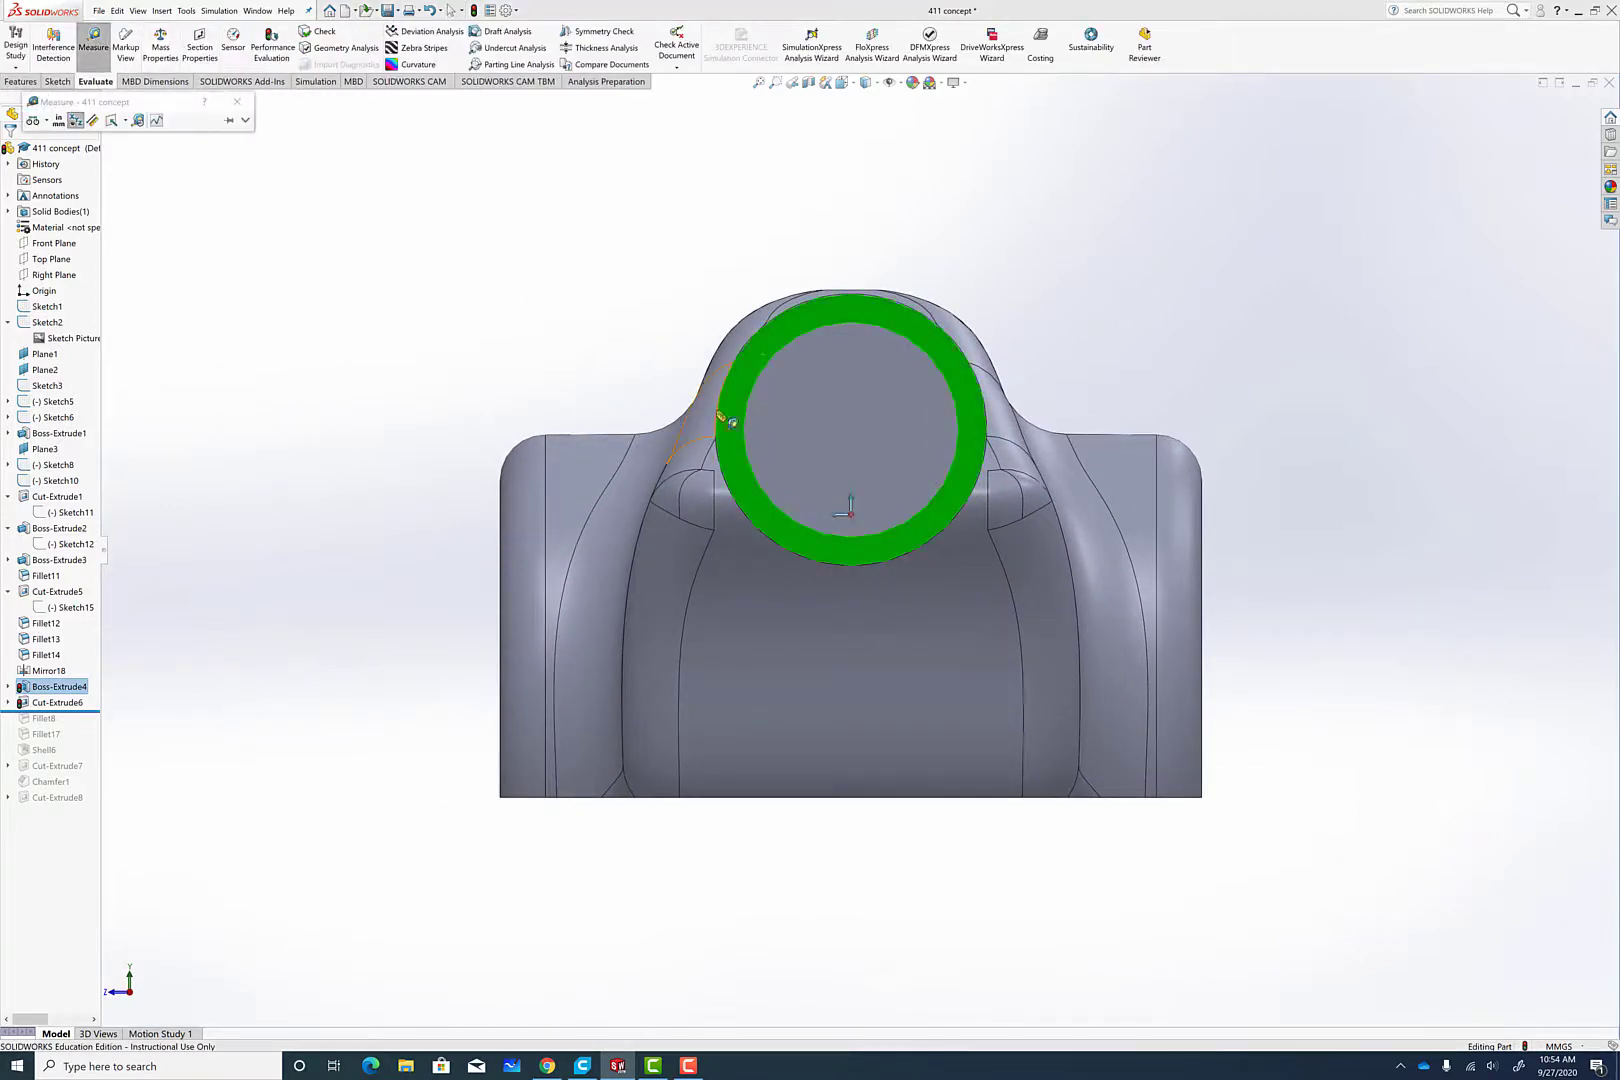
{"action": "left_click", "coordinate": [749, 412]}
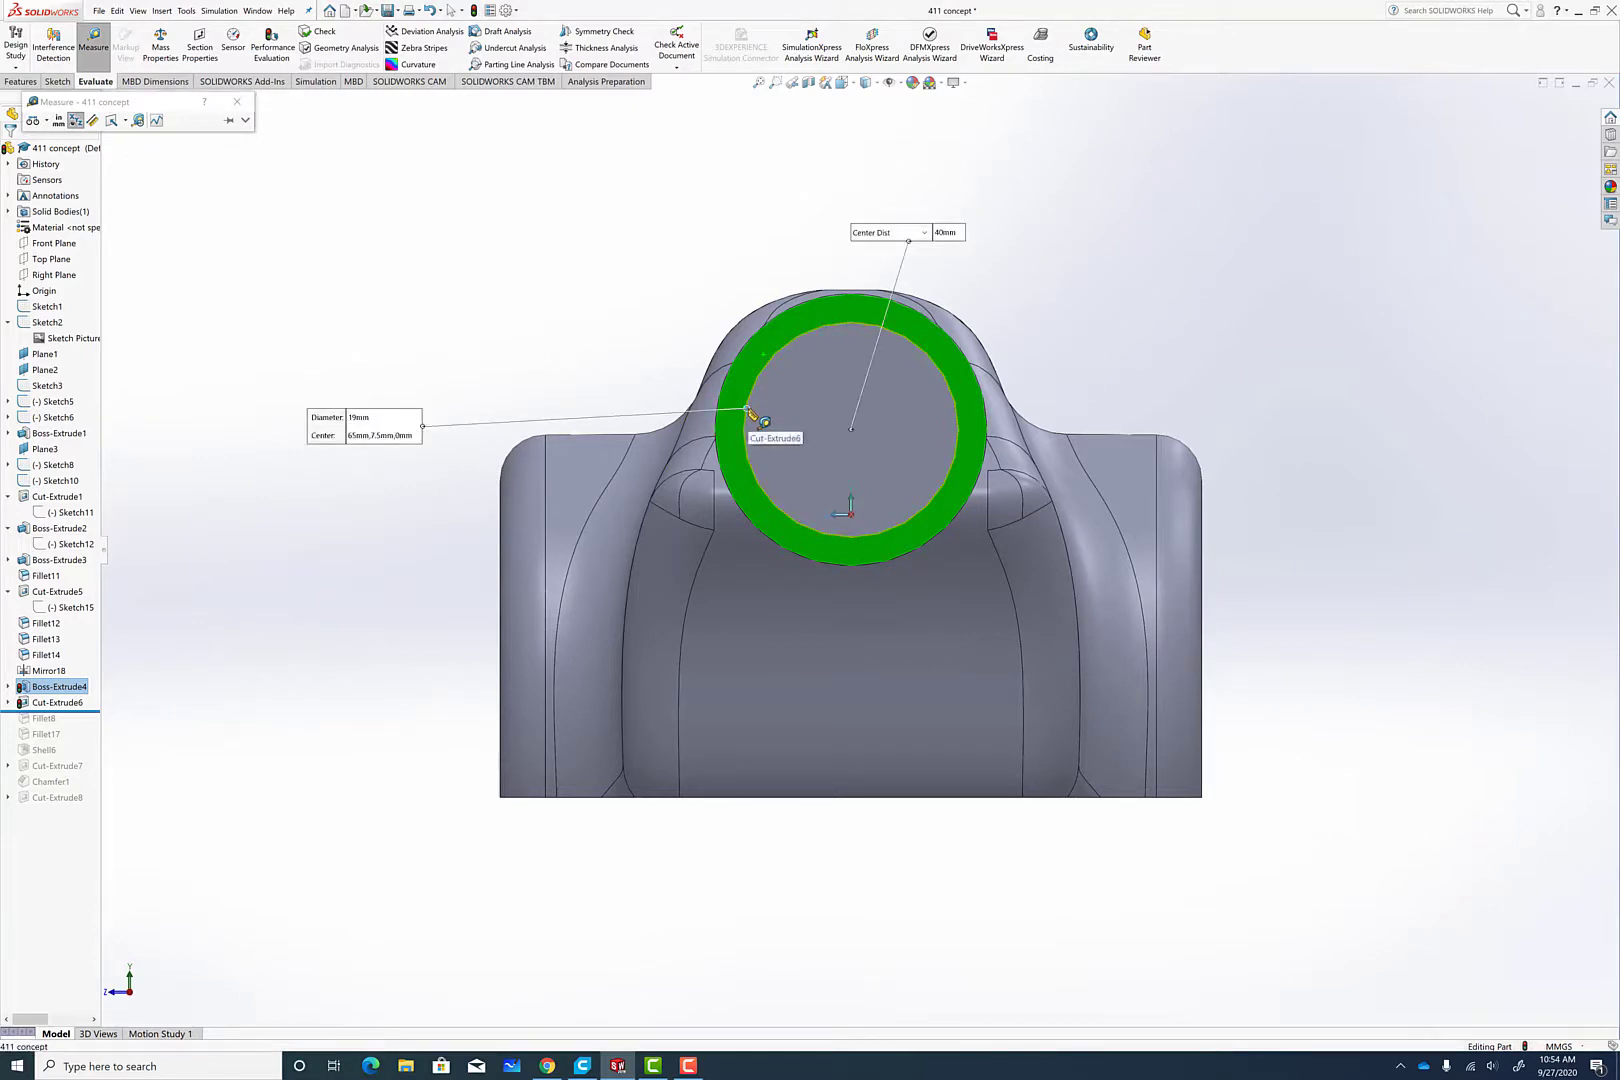
{"action": "key", "text": "Escape"}
{"action": "middle_click_drag", "start_coordinate": [567, 344], "coordinate": [597, 351]}
{"action": "scroll", "coordinate": [702, 404], "scroll_direction": "up", "scroll_amount": 3}
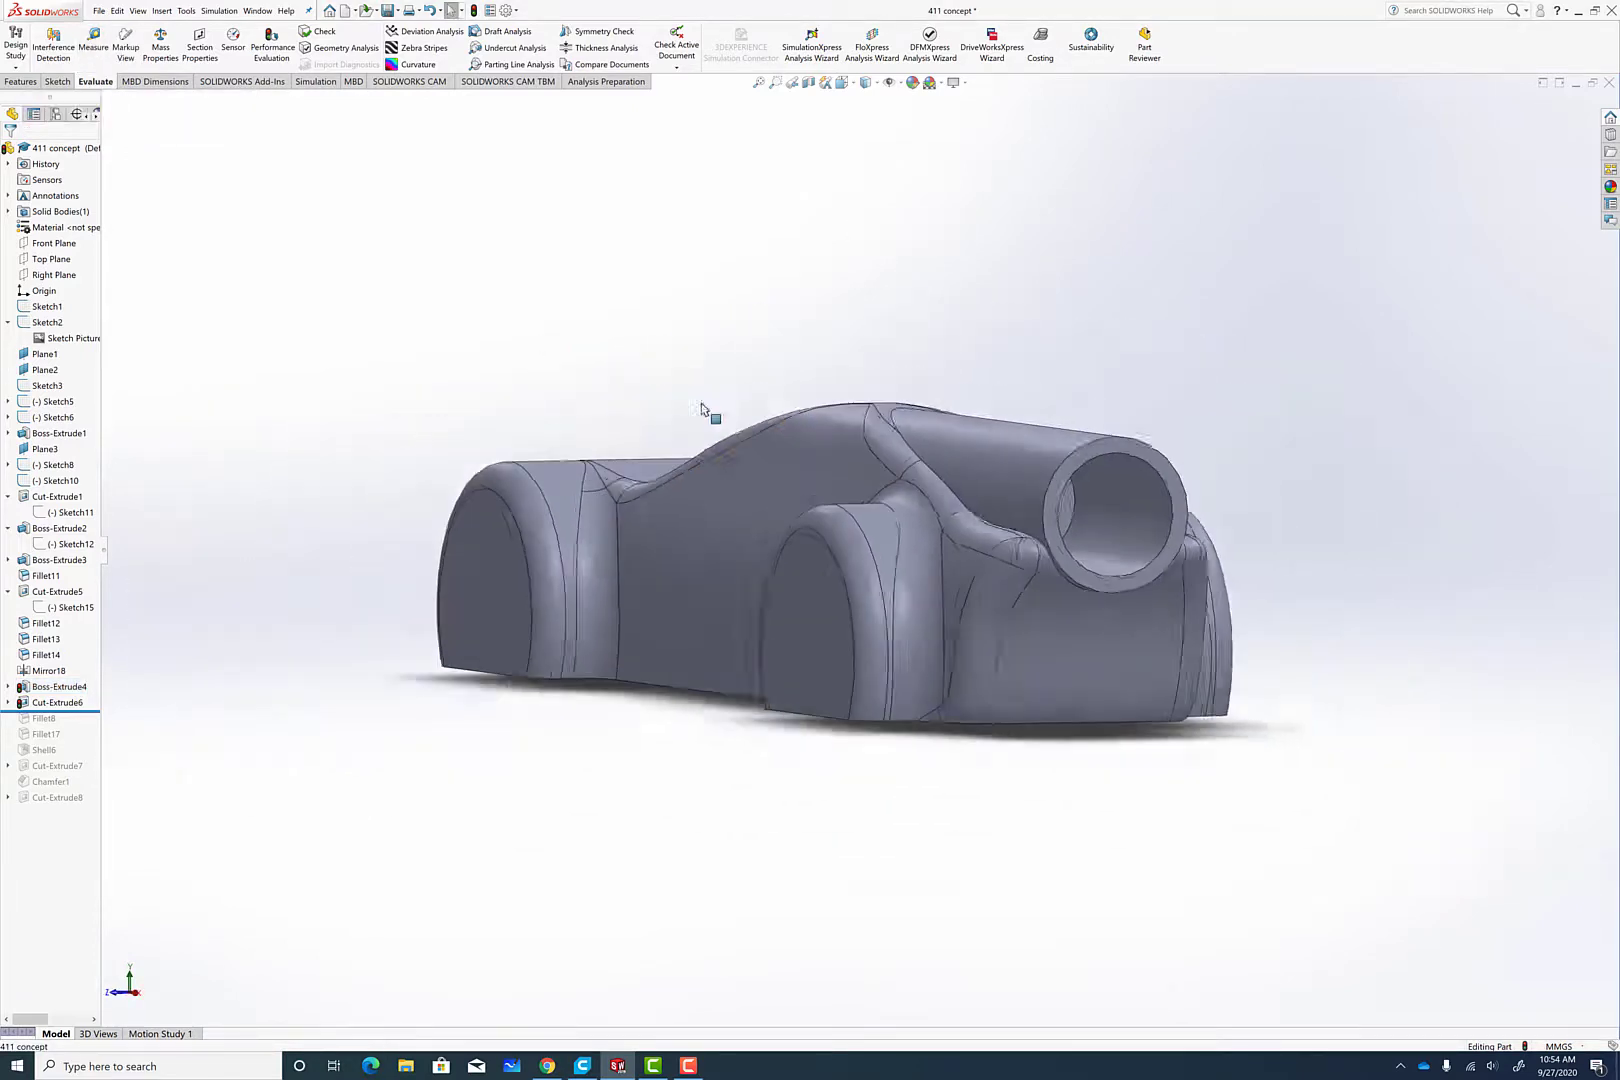
{"action": "scroll", "coordinate": [702, 404], "scroll_direction": "up", "scroll_amount": 1}
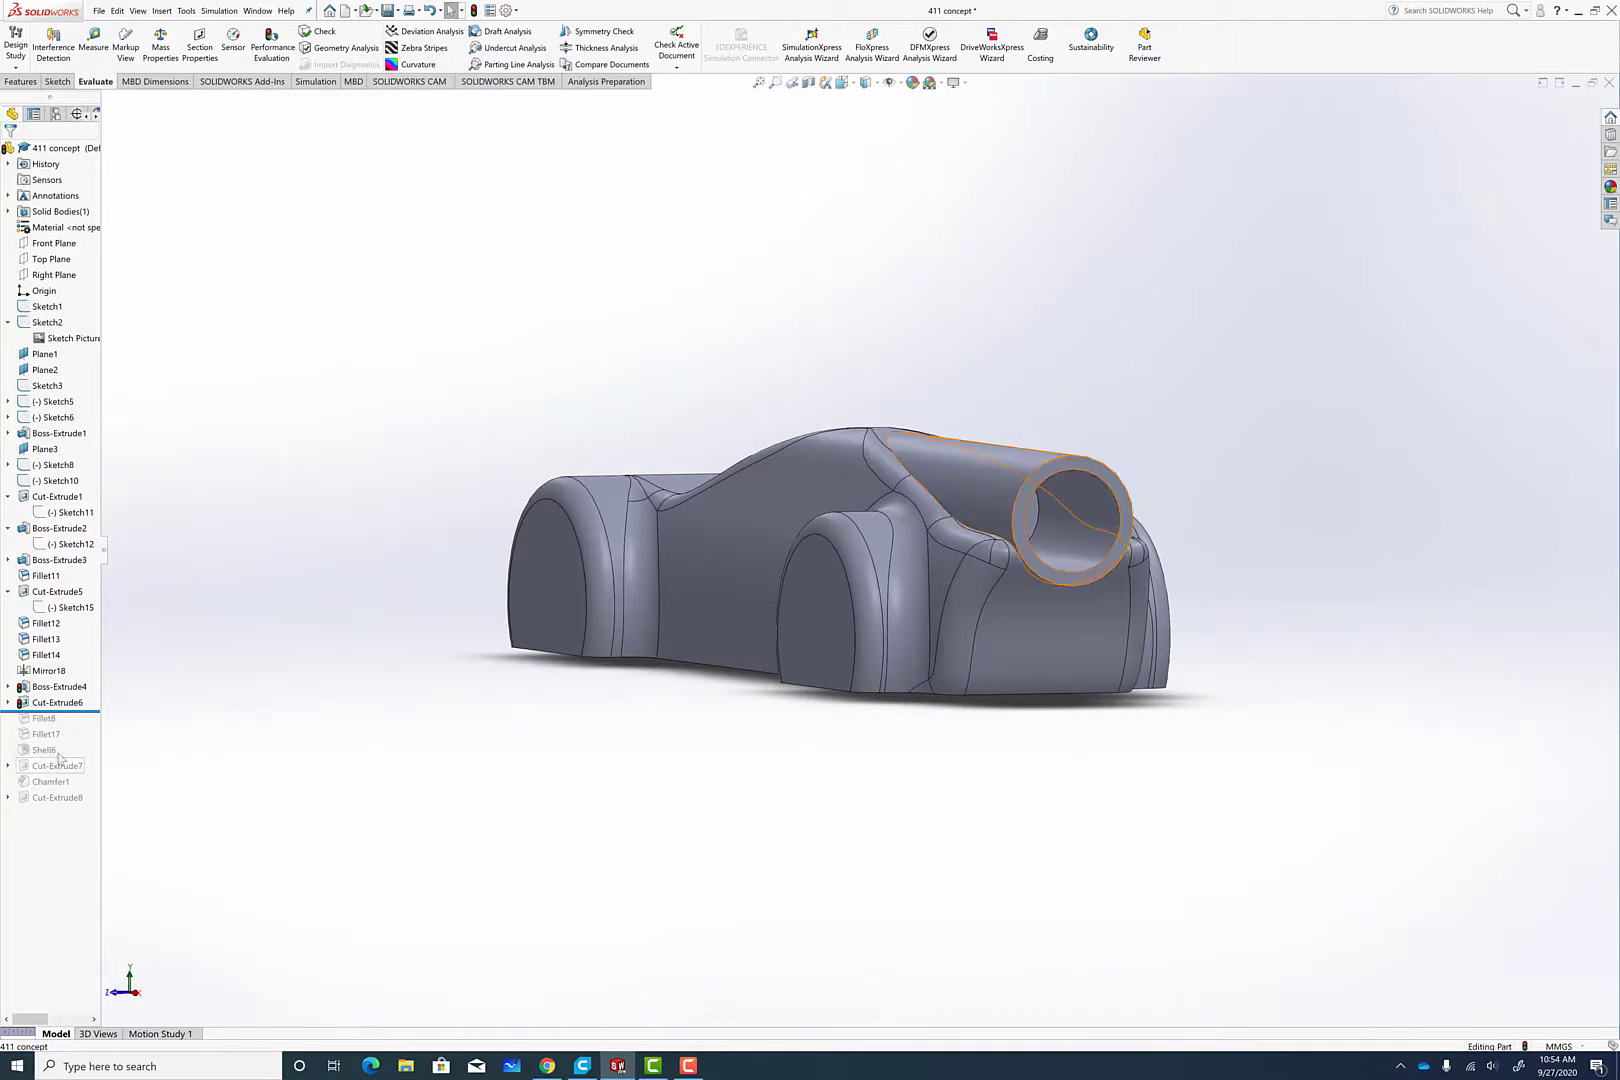
Step: Roll the feature history forward through Fillet8 and Fillet17, and inspect the rear cylinder's blends and the car's side
{"action": "left_click_drag", "start_coordinate": [70, 710], "coordinate": [70, 726]}
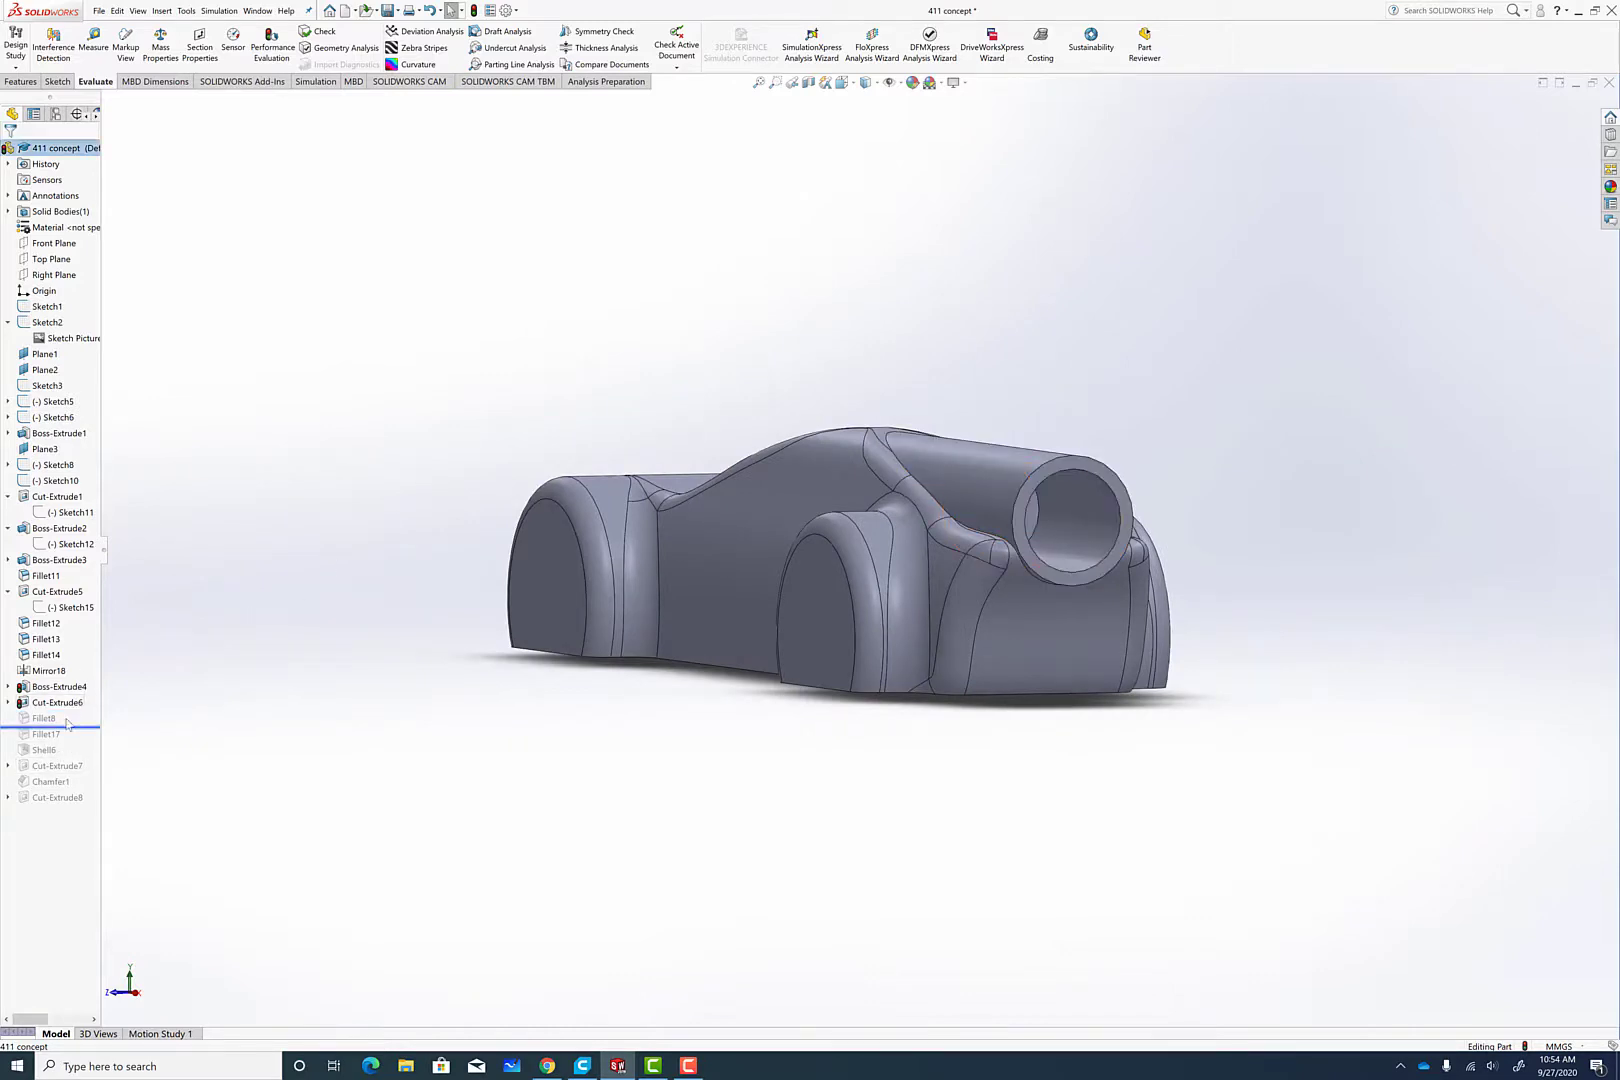
{"action": "middle_click_drag", "start_coordinate": [407, 409], "coordinate": [392, 492]}
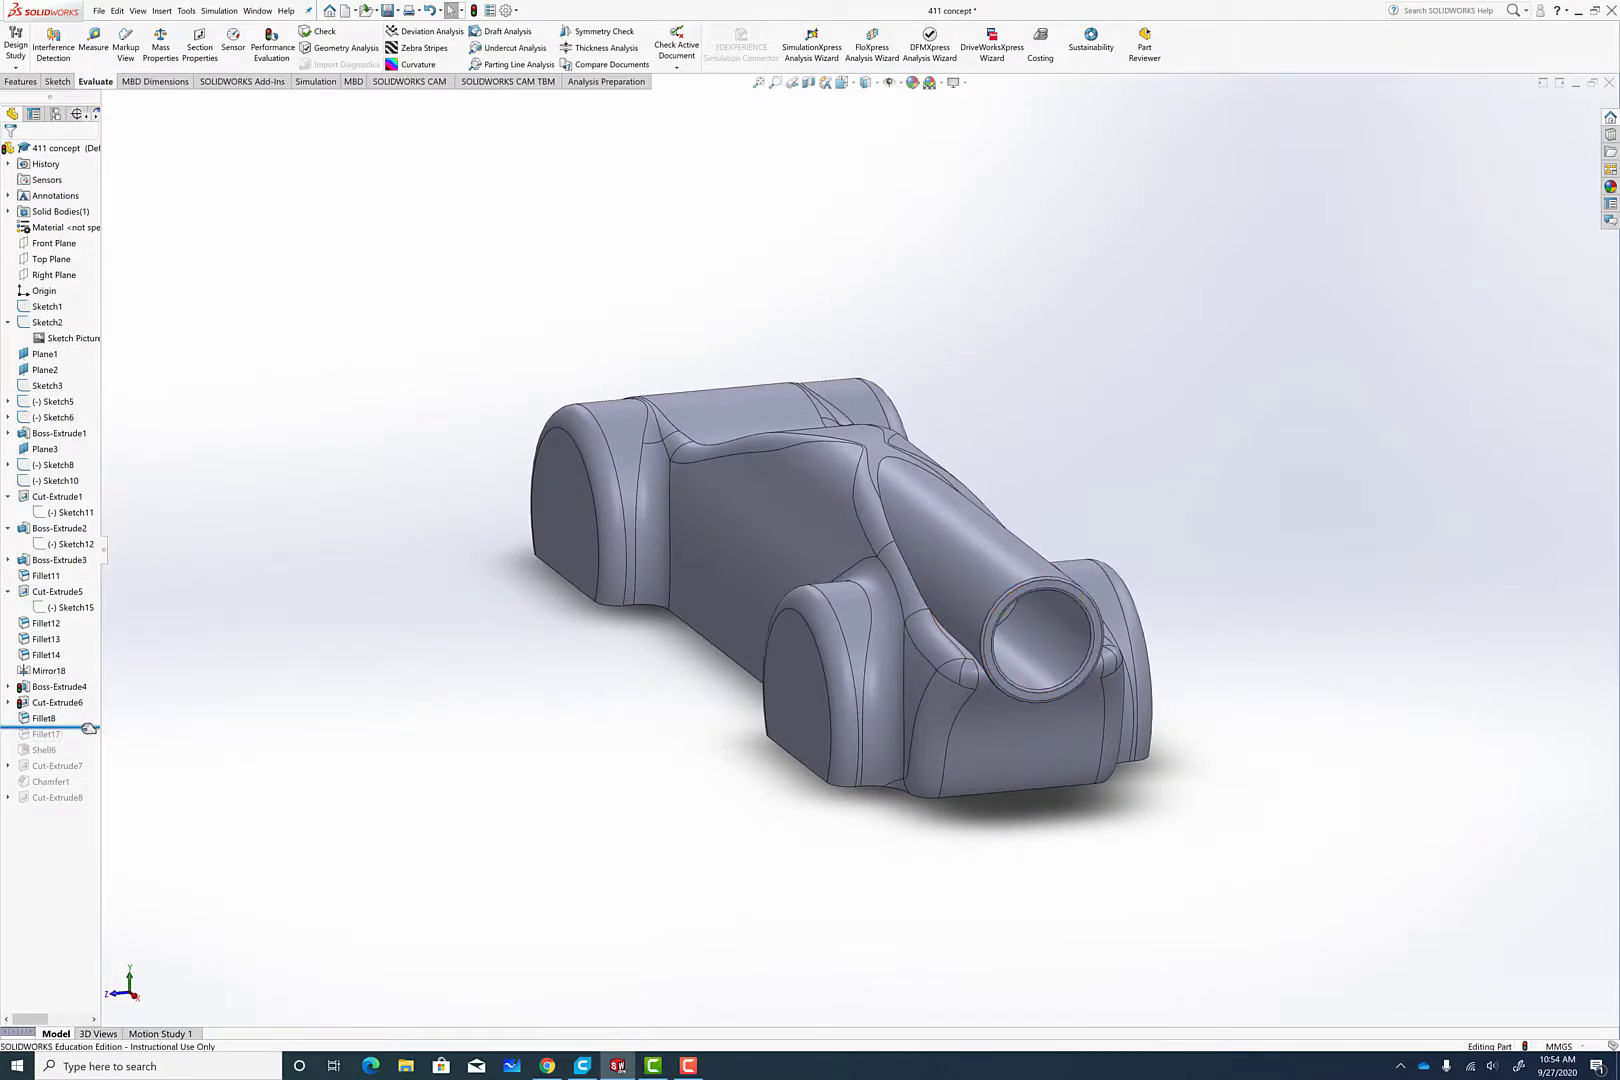
{"action": "left_click_drag", "start_coordinate": [89, 728], "coordinate": [89, 742]}
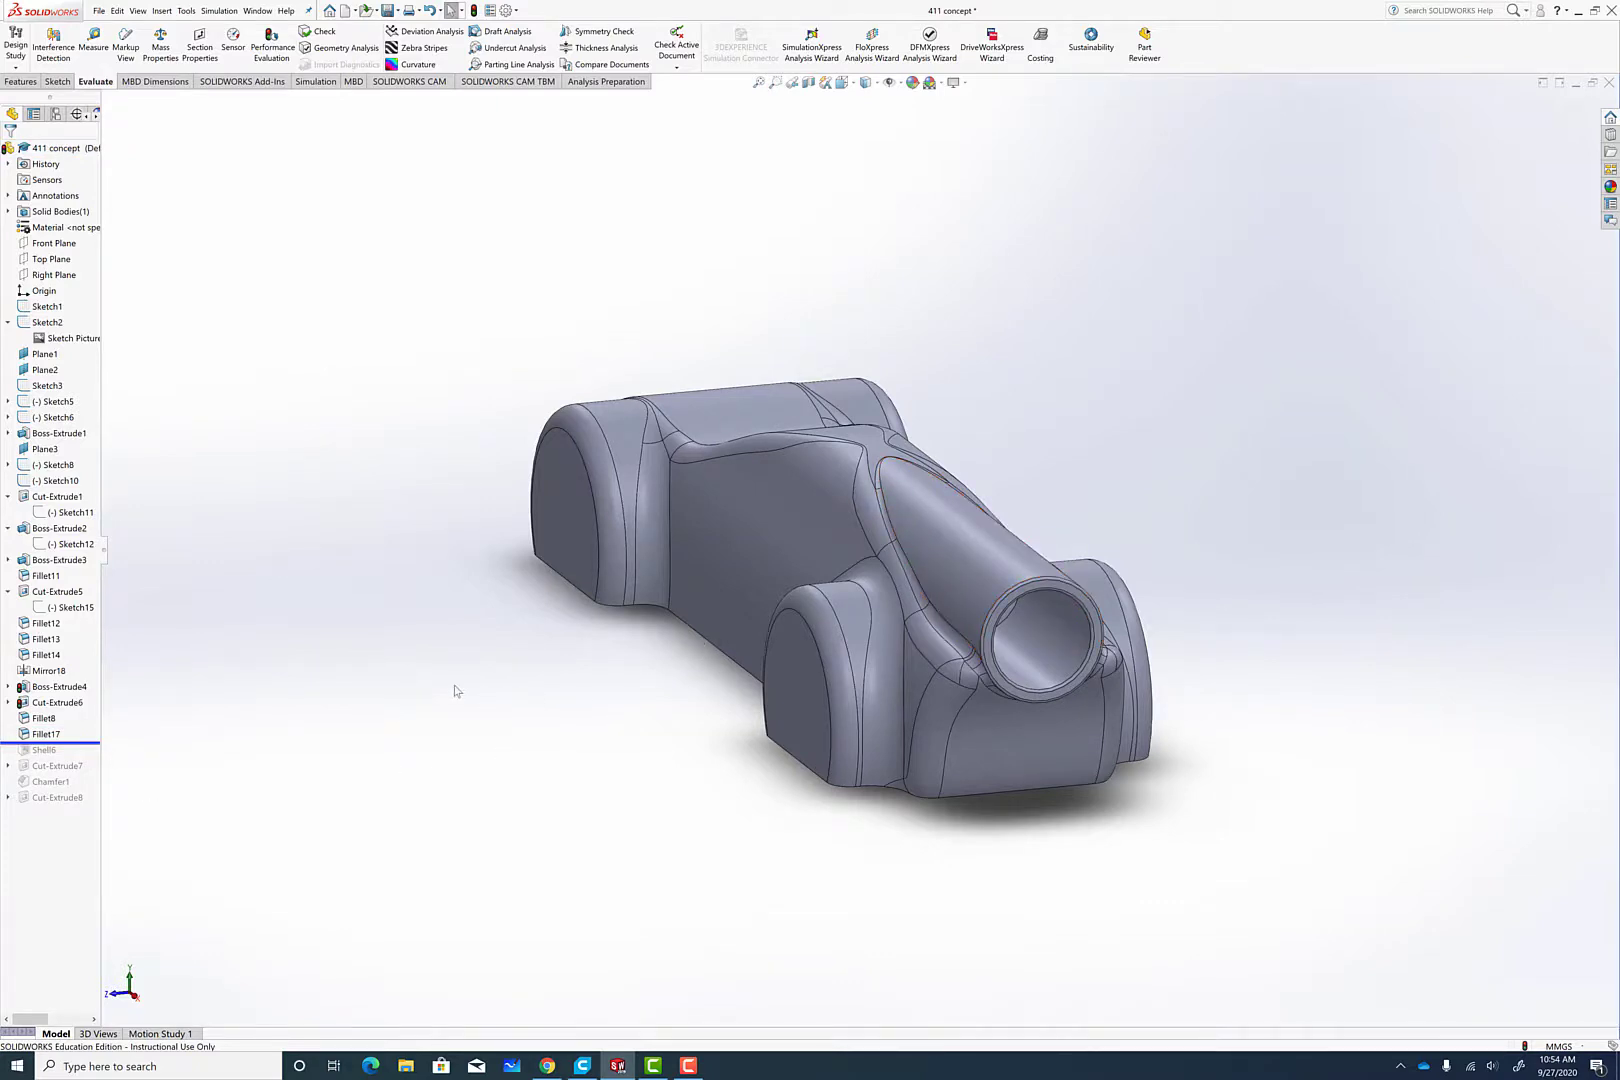
{"action": "middle_click_drag", "start_coordinate": [455, 691], "coordinate": [980, 460]}
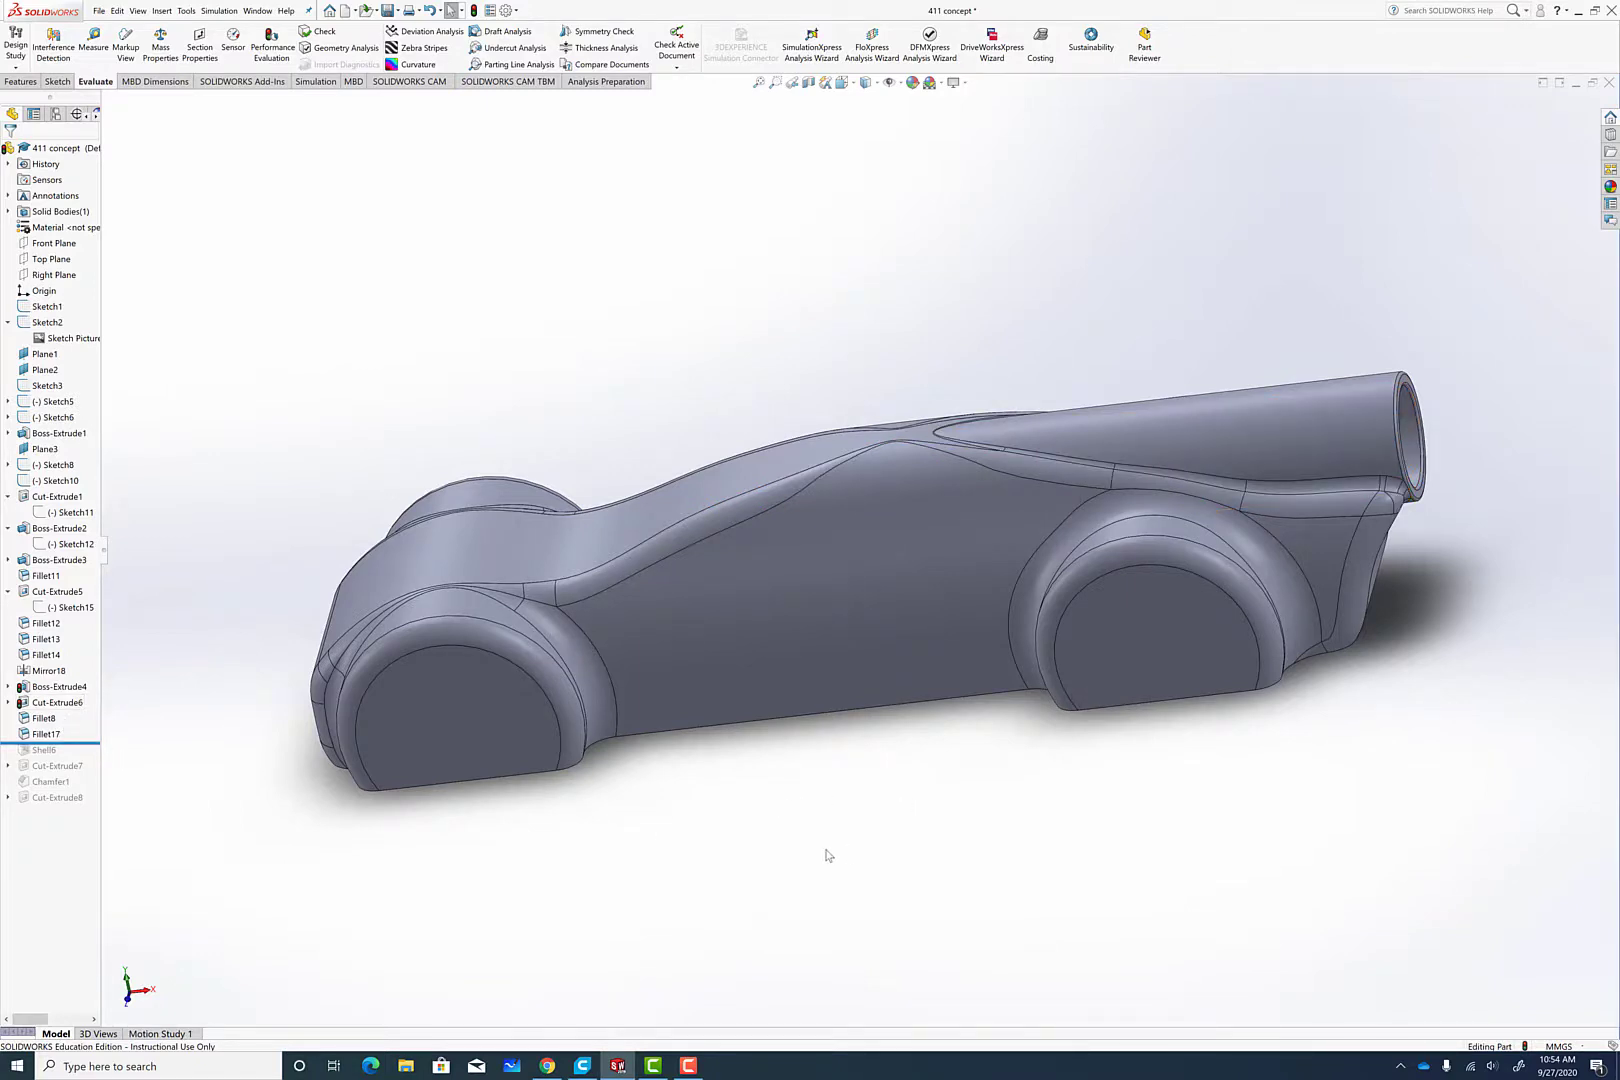
{"action": "middle_click_drag", "start_coordinate": [828, 855], "coordinate": [800, 730]}
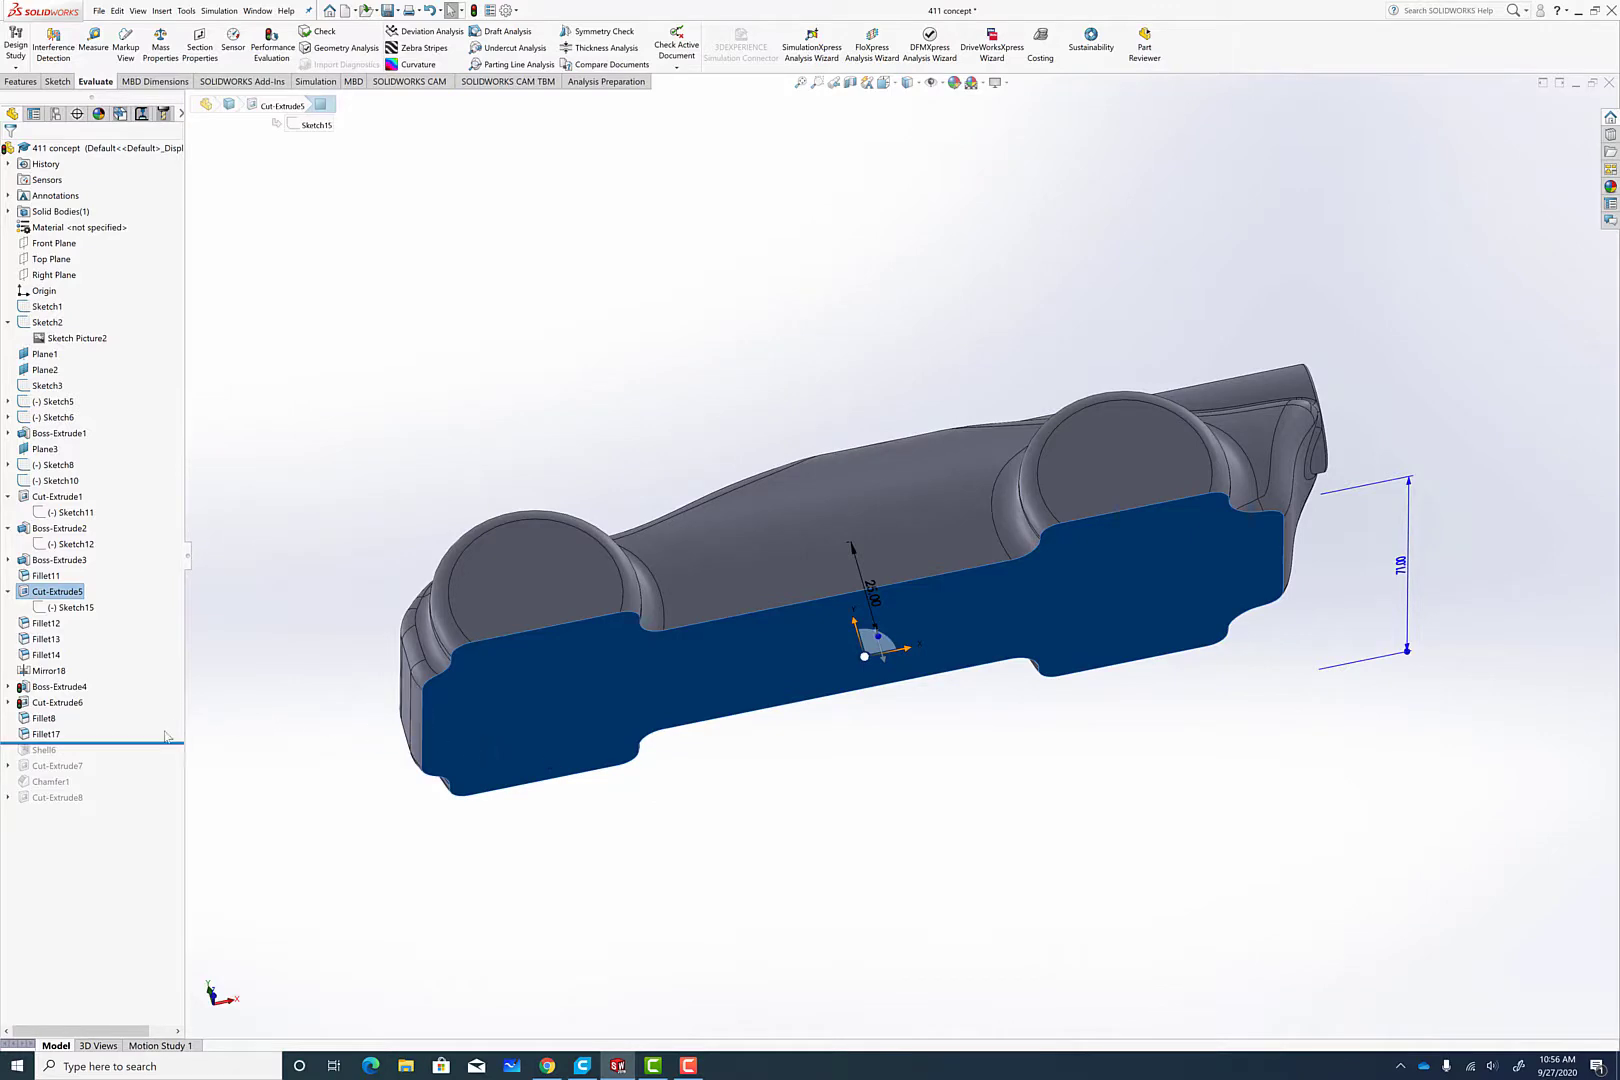
Step: Roll the feature history forward through Shell6, examine its thickness and removed face, and inspect the hollowed underside
{"action": "left_click_drag", "start_coordinate": [136, 740], "coordinate": [121, 752]}
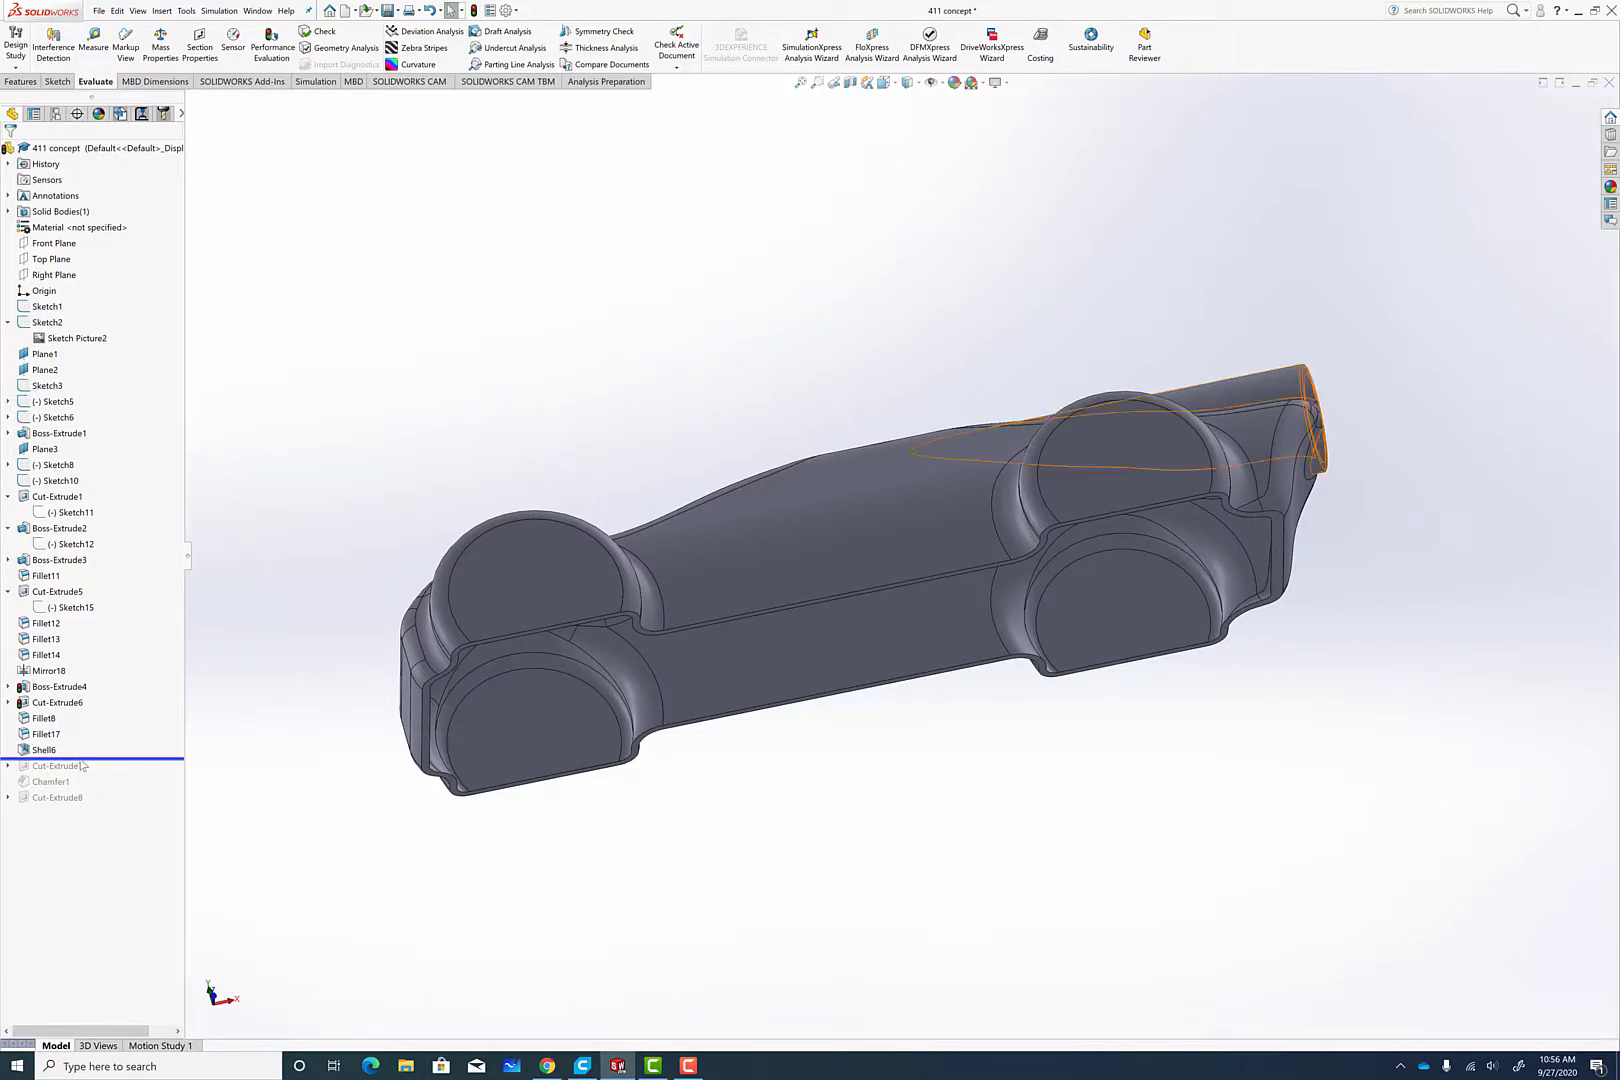
{"action": "right_click", "coordinate": [40, 757]}
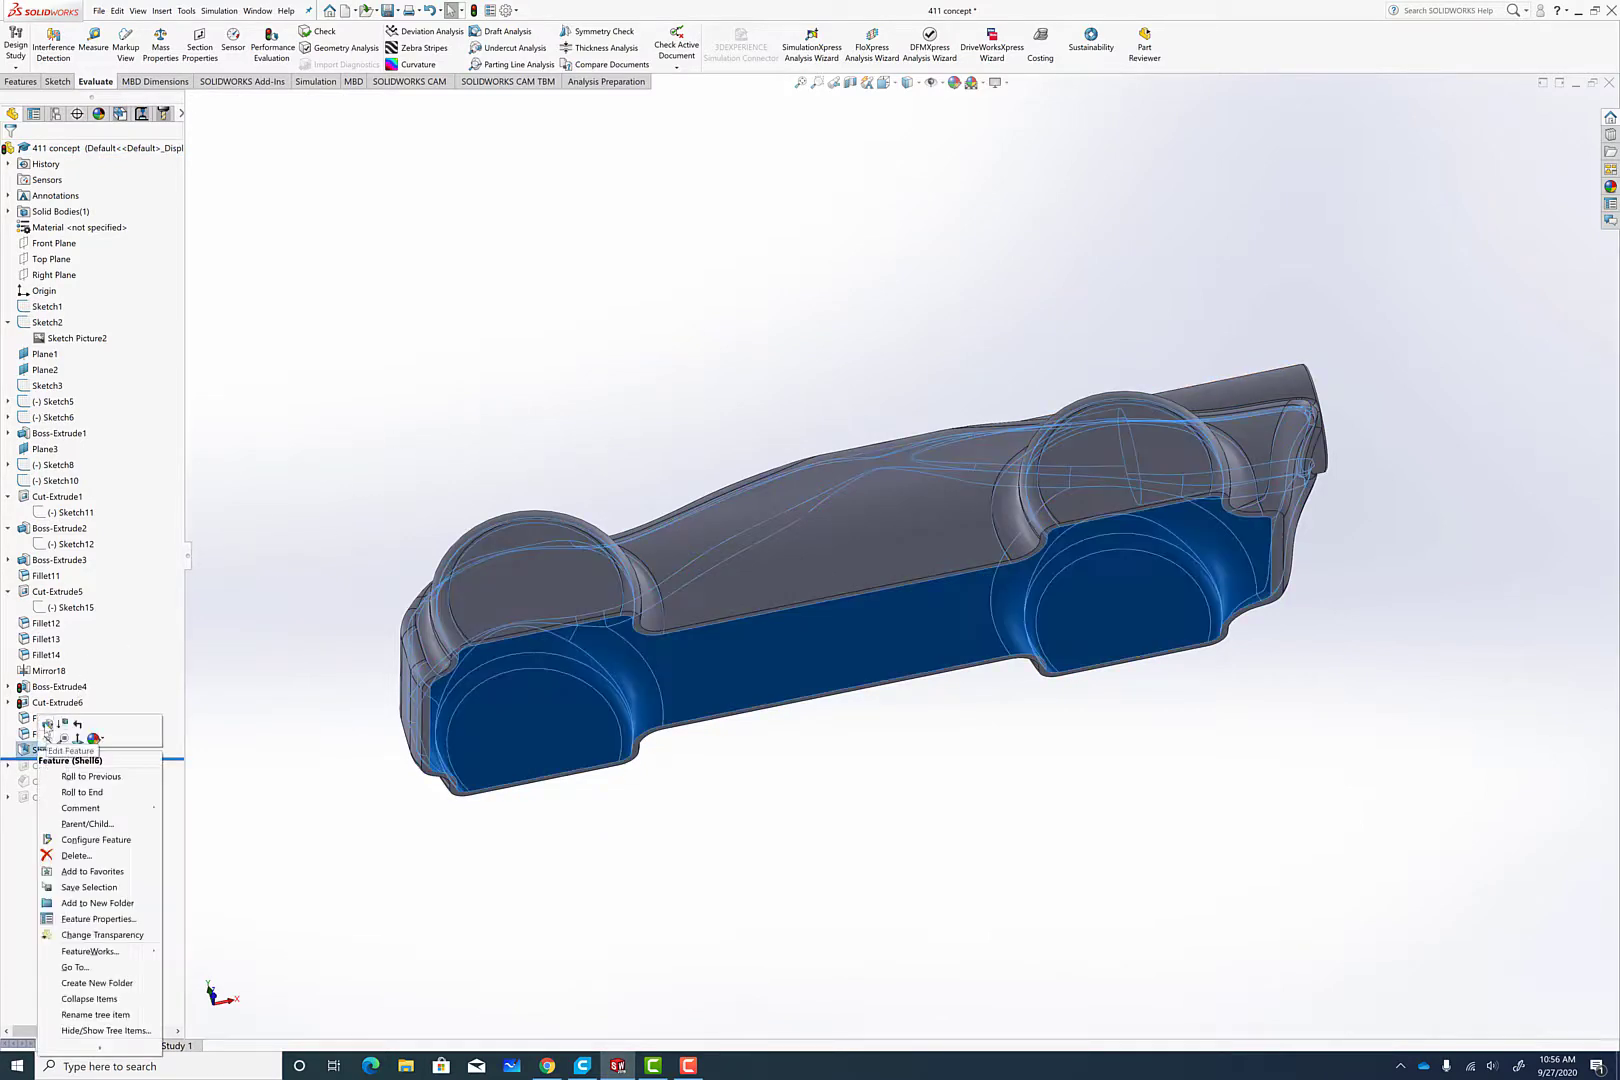
{"action": "left_click", "coordinate": [48, 733]}
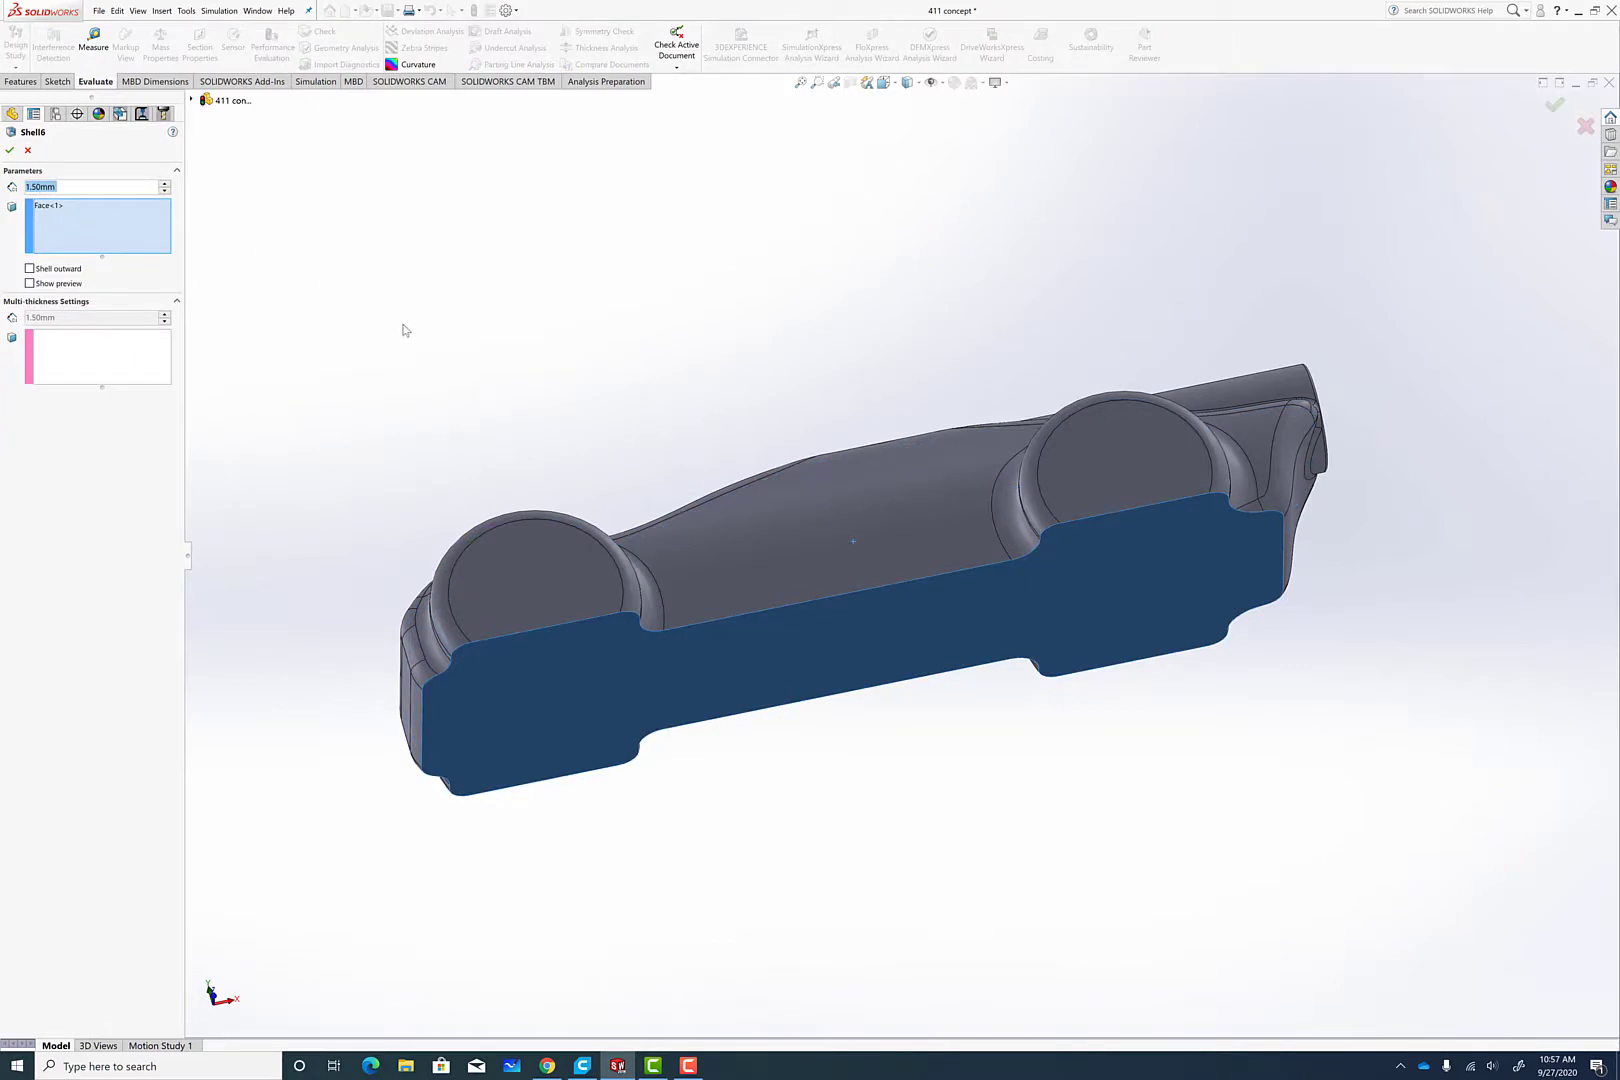
{"action": "middle_click_drag", "start_coordinate": [549, 375], "coordinate": [536, 335]}
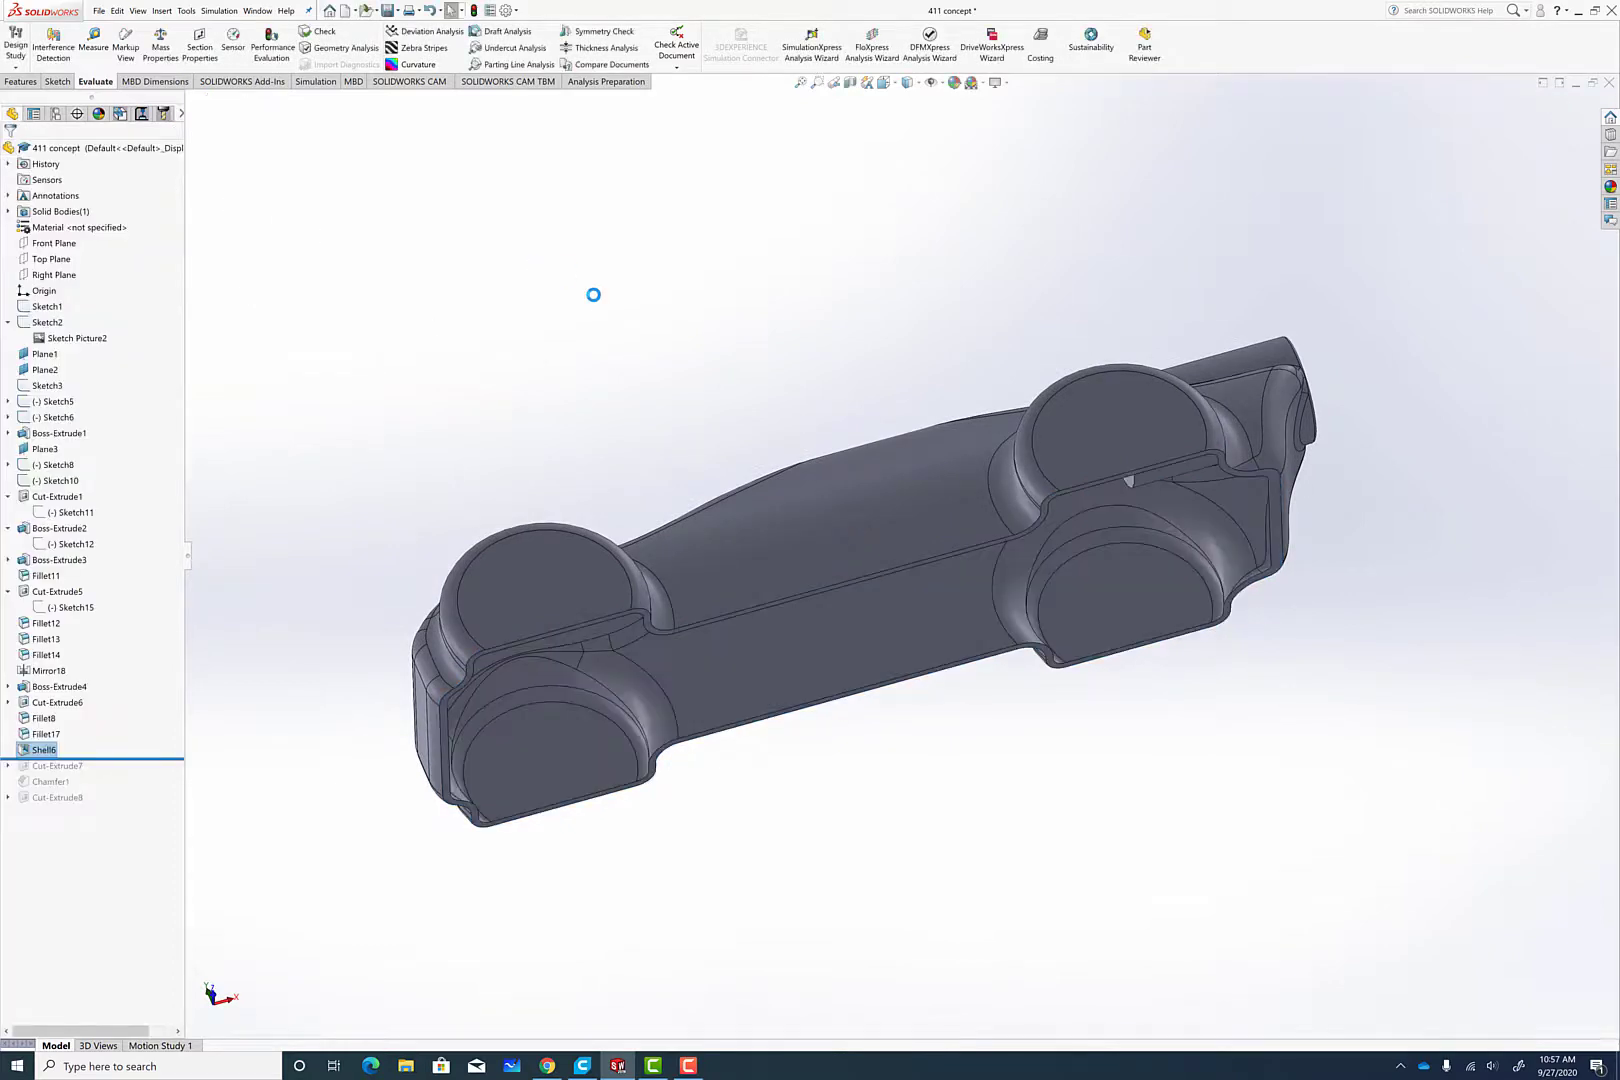
{"action": "middle_click_drag", "start_coordinate": [607, 354], "coordinate": [589, 313]}
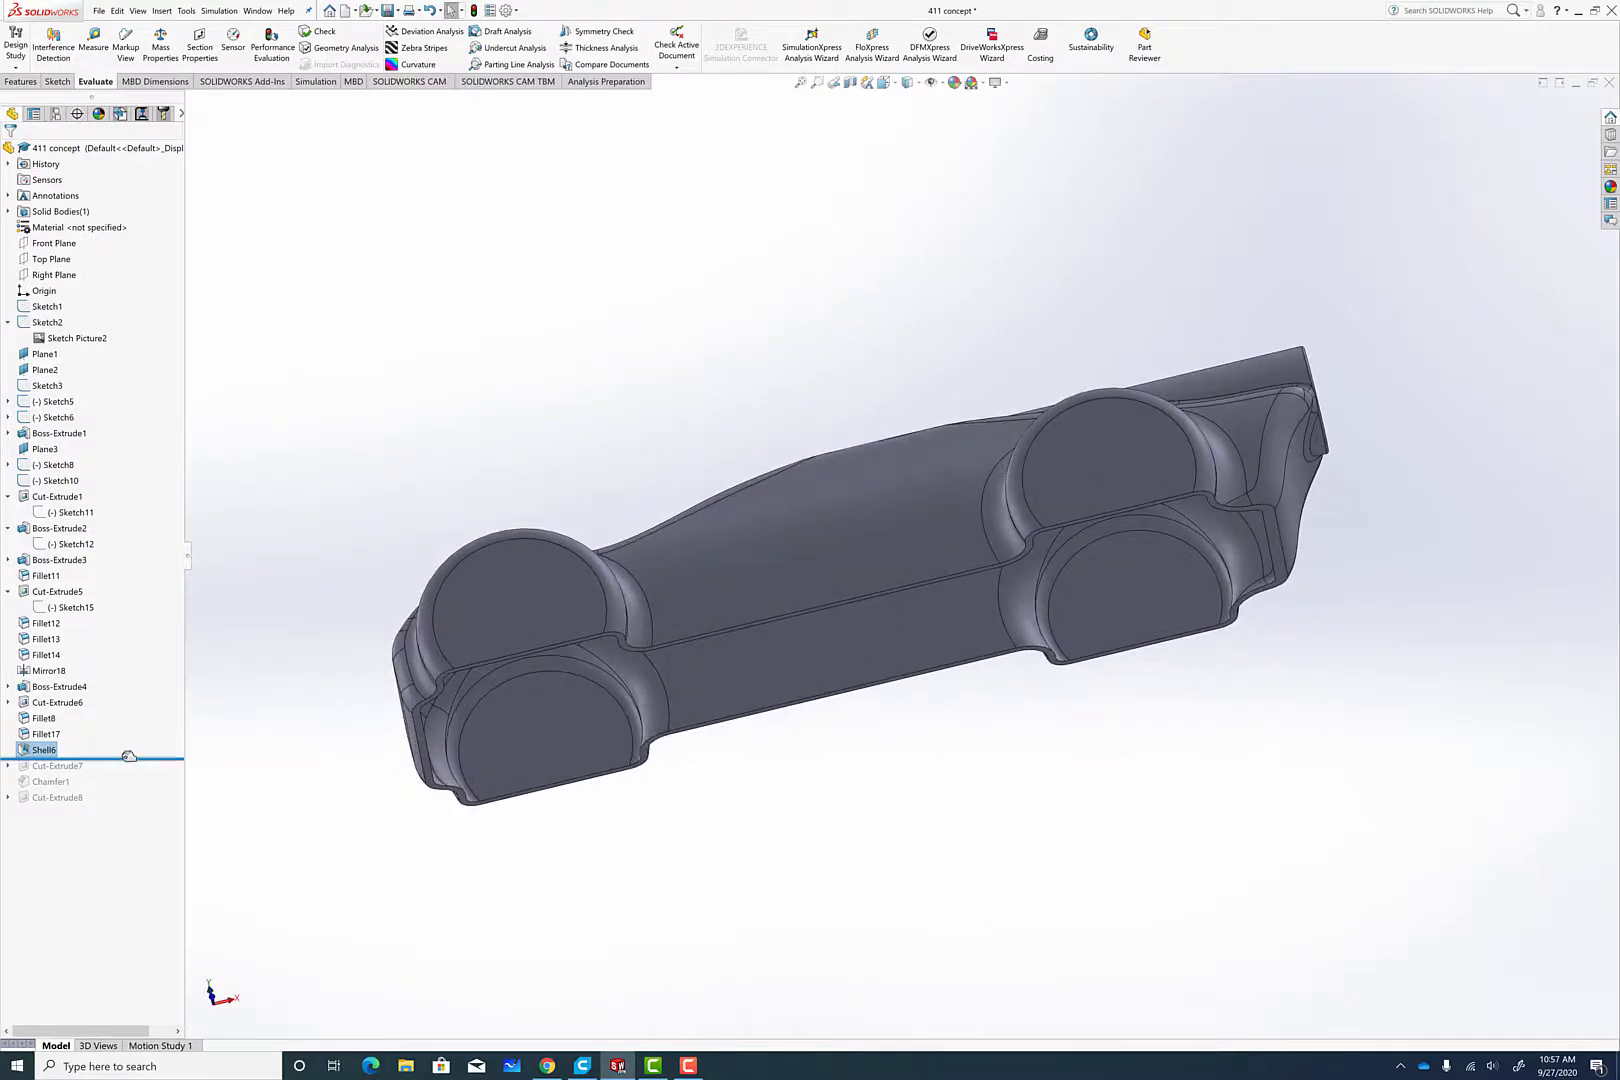
Step: Roll the feature history forward through Cut-Extrude7, and inspect the small holes at the car's front and rear ends
{"action": "left_click_drag", "start_coordinate": [127, 763], "coordinate": [127, 777]}
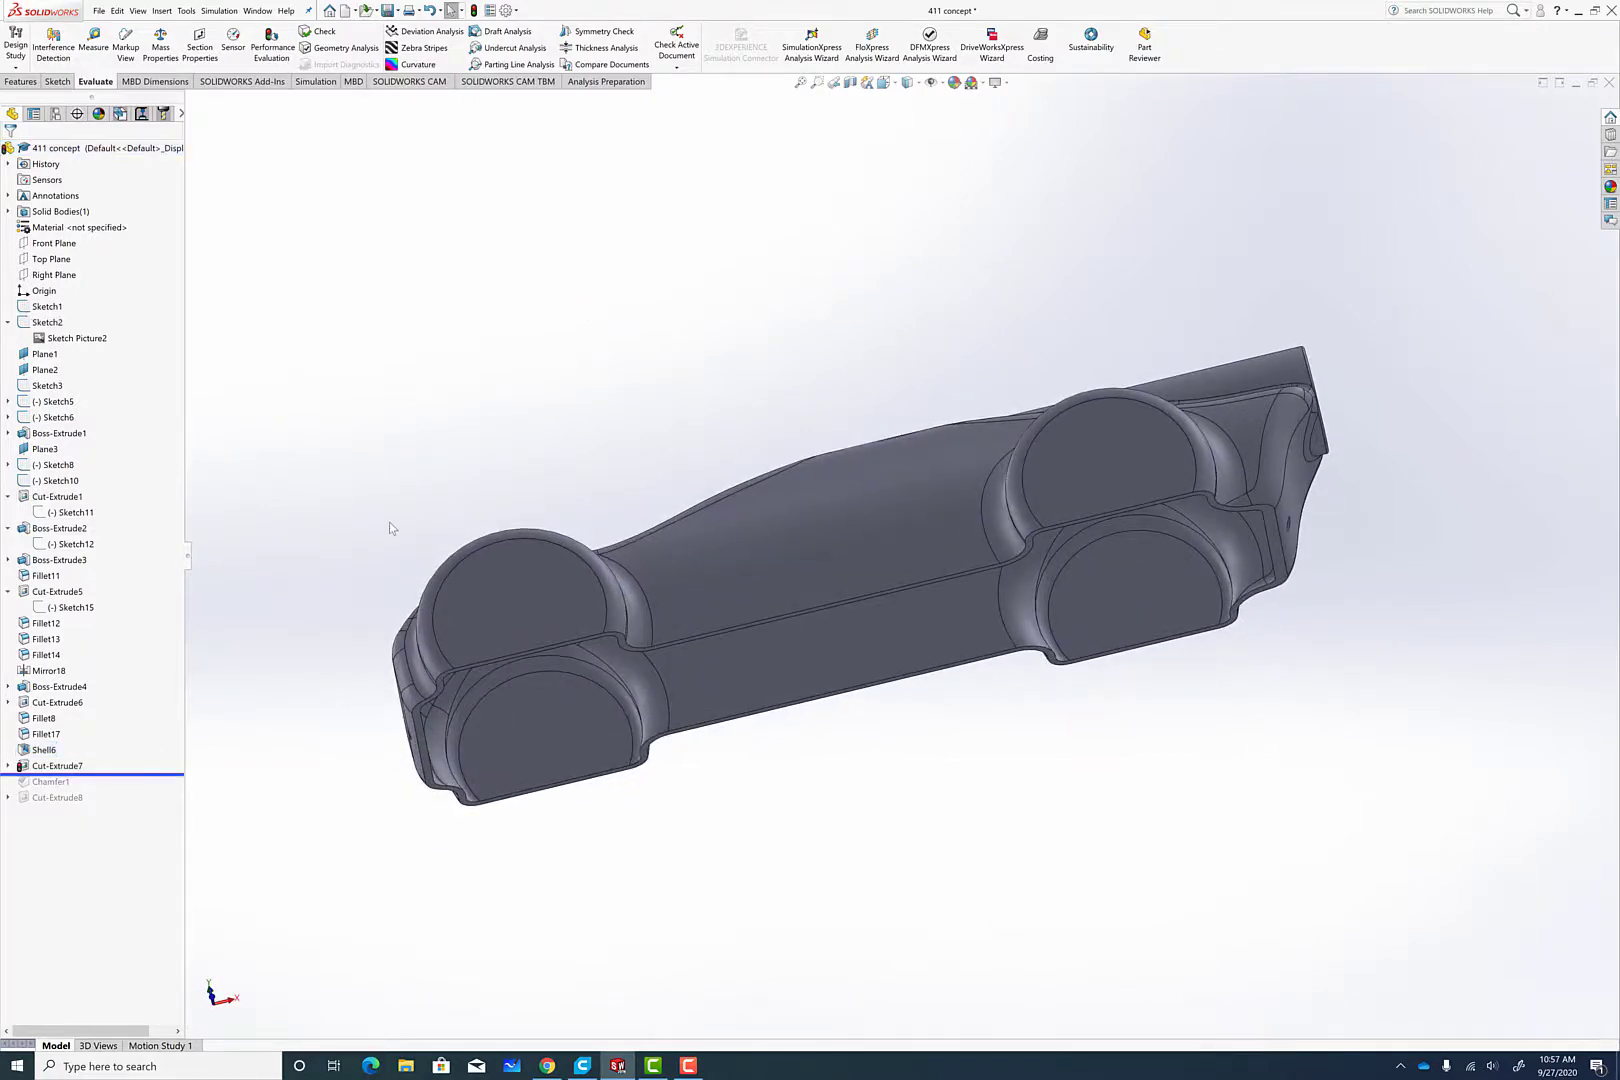
{"action": "middle_click_drag", "start_coordinate": [535, 297], "coordinate": [574, 427]}
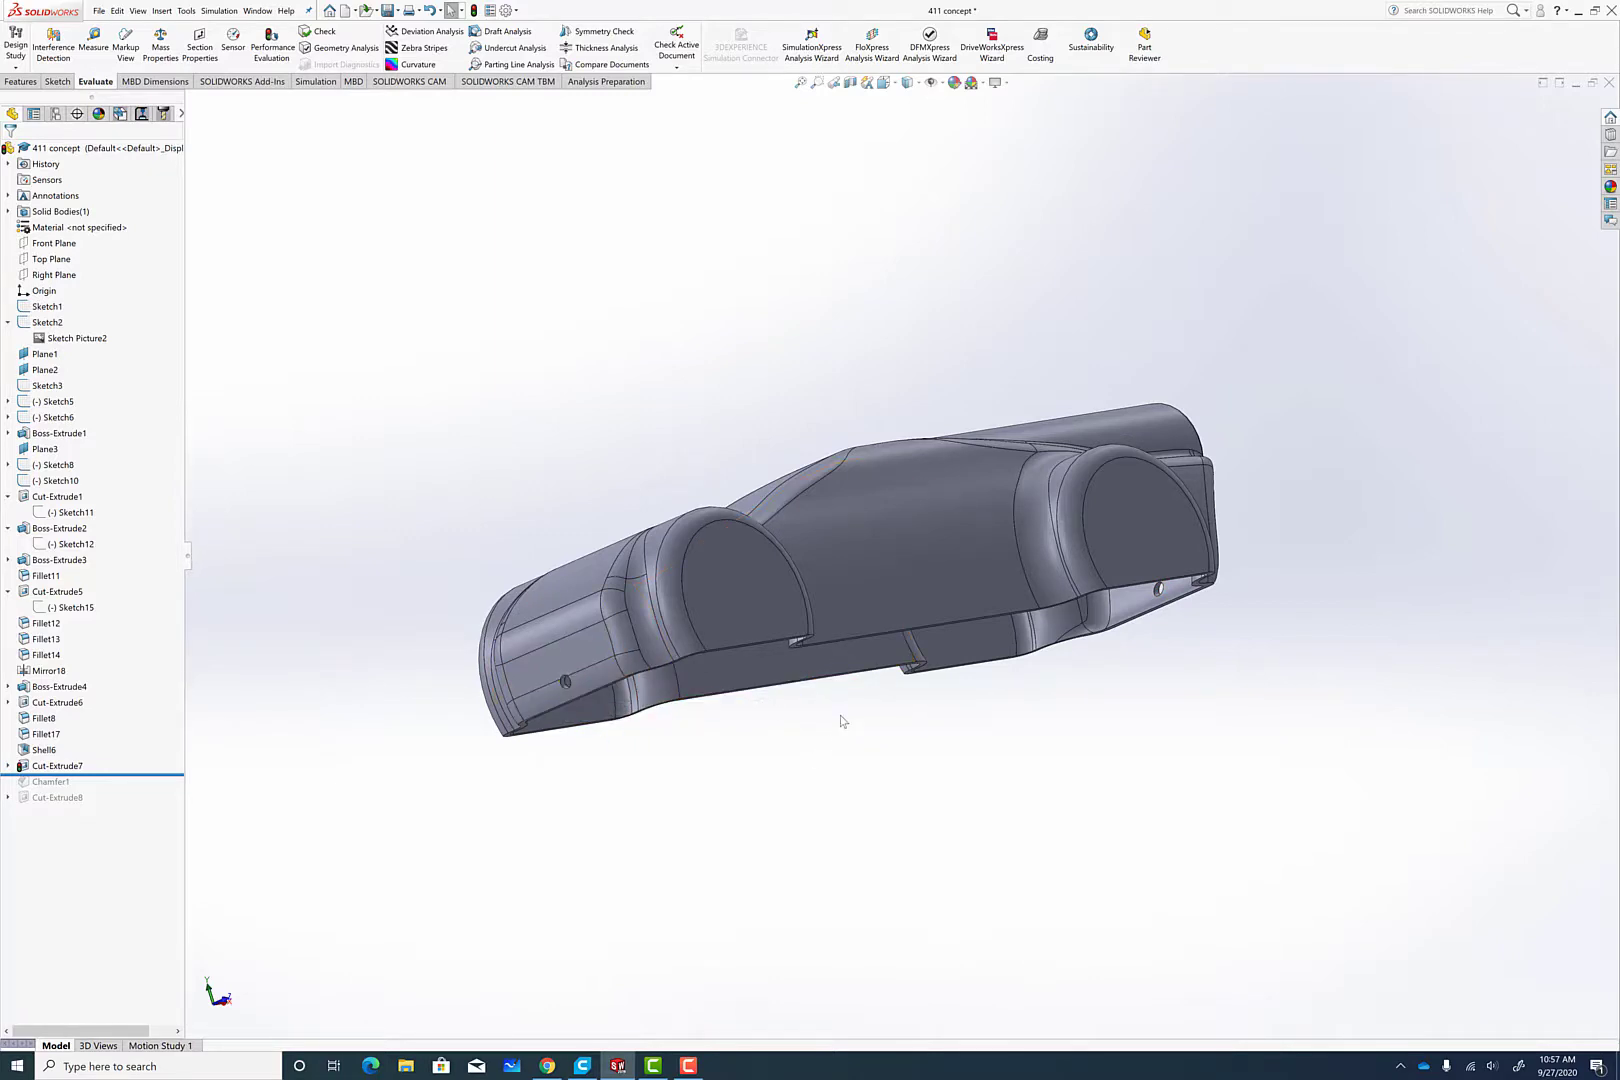
{"action": "scroll", "coordinate": [841, 721], "scroll_direction": "down", "scroll_amount": 3}
{"action": "middle_click_drag", "start_coordinate": [810, 749], "coordinate": [770, 740]}
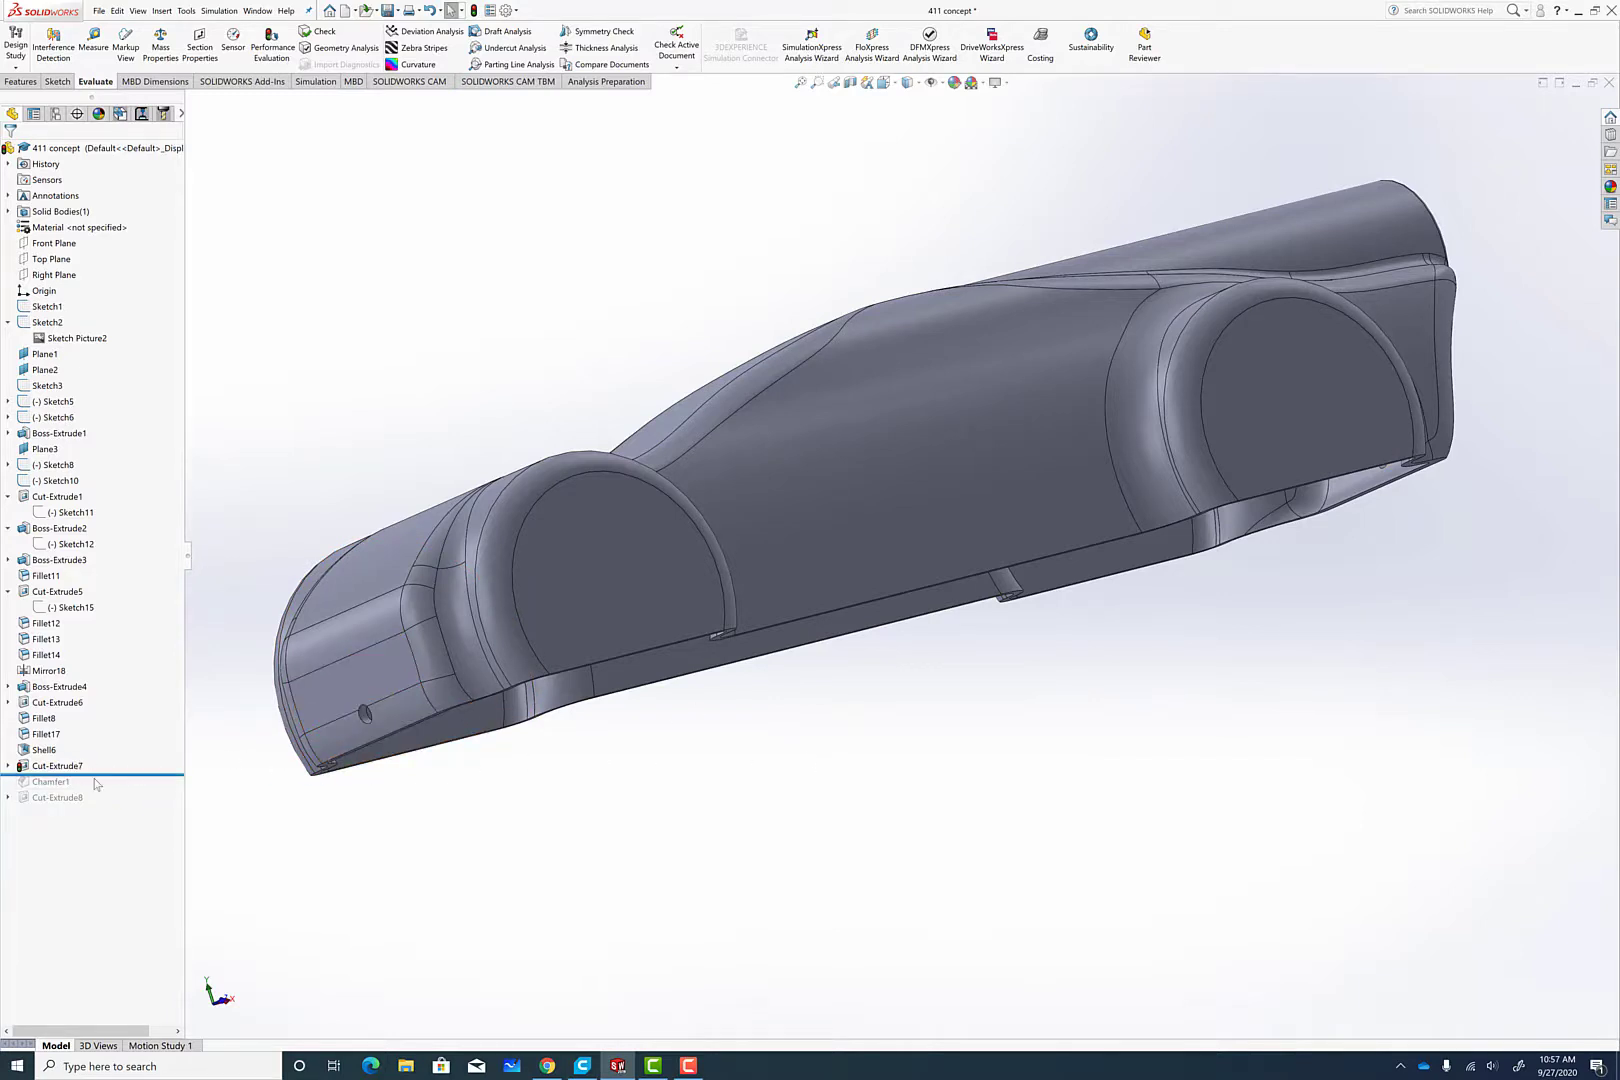
Step: Roll the feature history forward through Chamfer1 and Cut-Extrude8, and inspect the axle holes and the complete car body
{"action": "left_click_drag", "start_coordinate": [104, 775], "coordinate": [100, 805]}
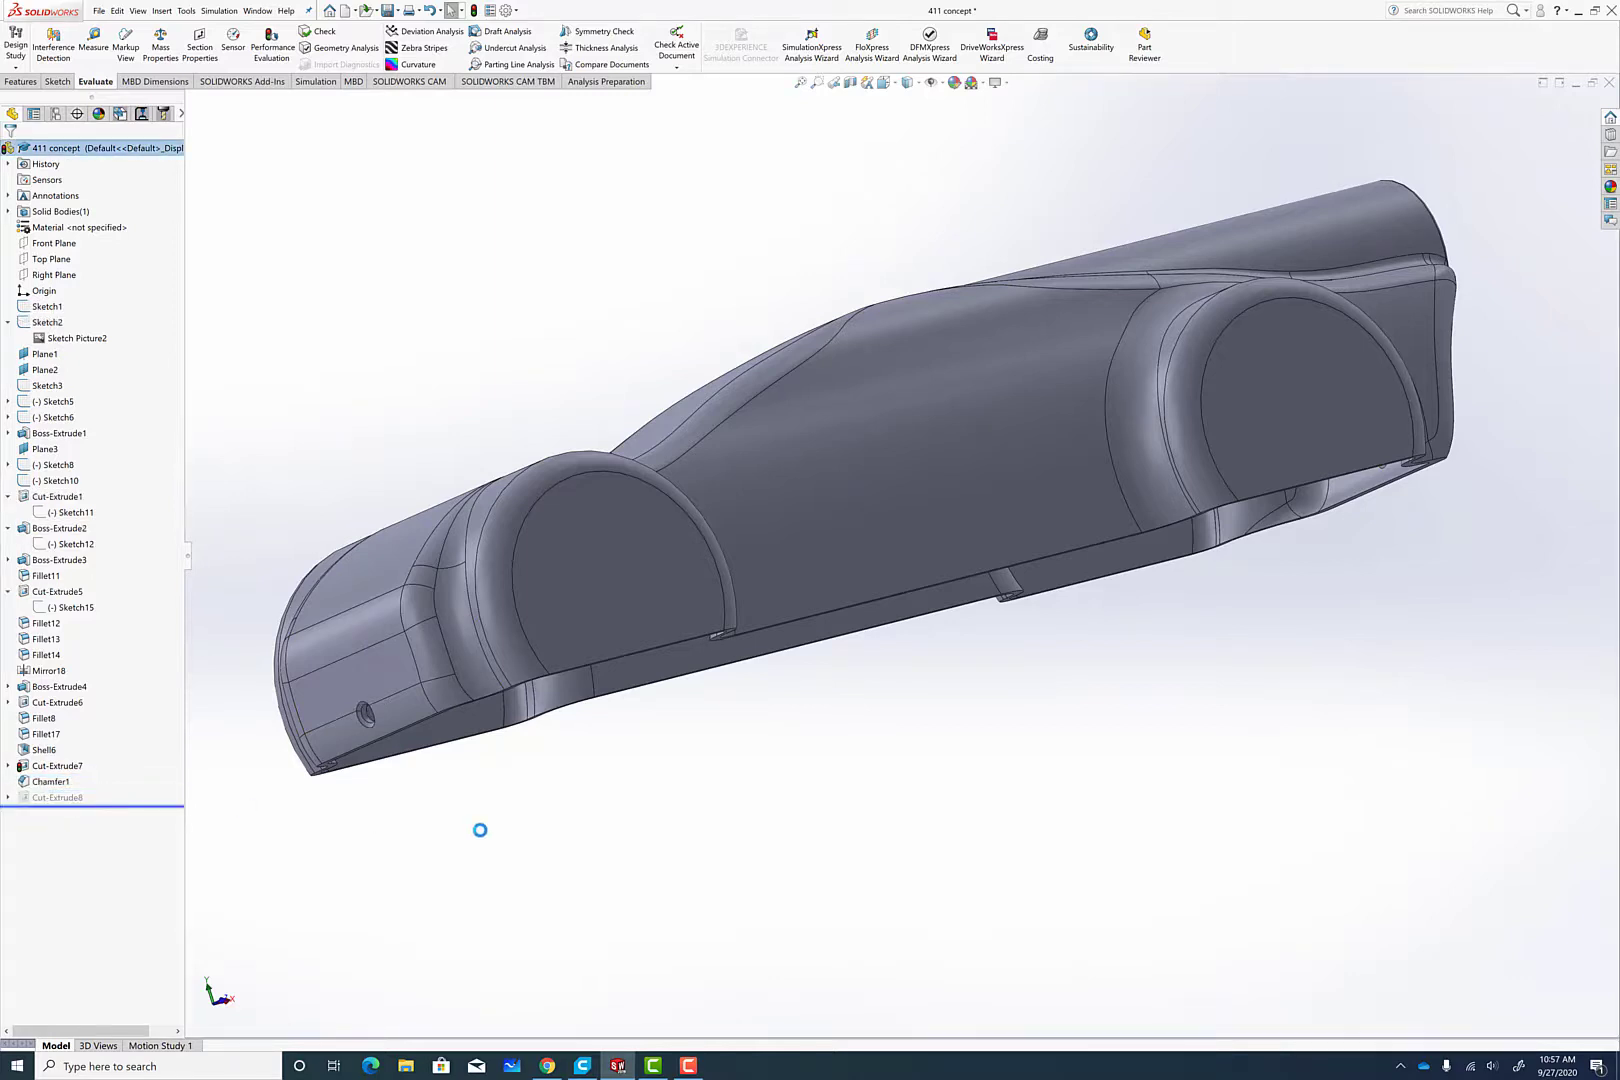
{"action": "middle_click_drag", "start_coordinate": [896, 770], "coordinate": [830, 910]}
{"action": "middle_click_drag", "start_coordinate": [857, 767], "coordinate": [866, 822]}
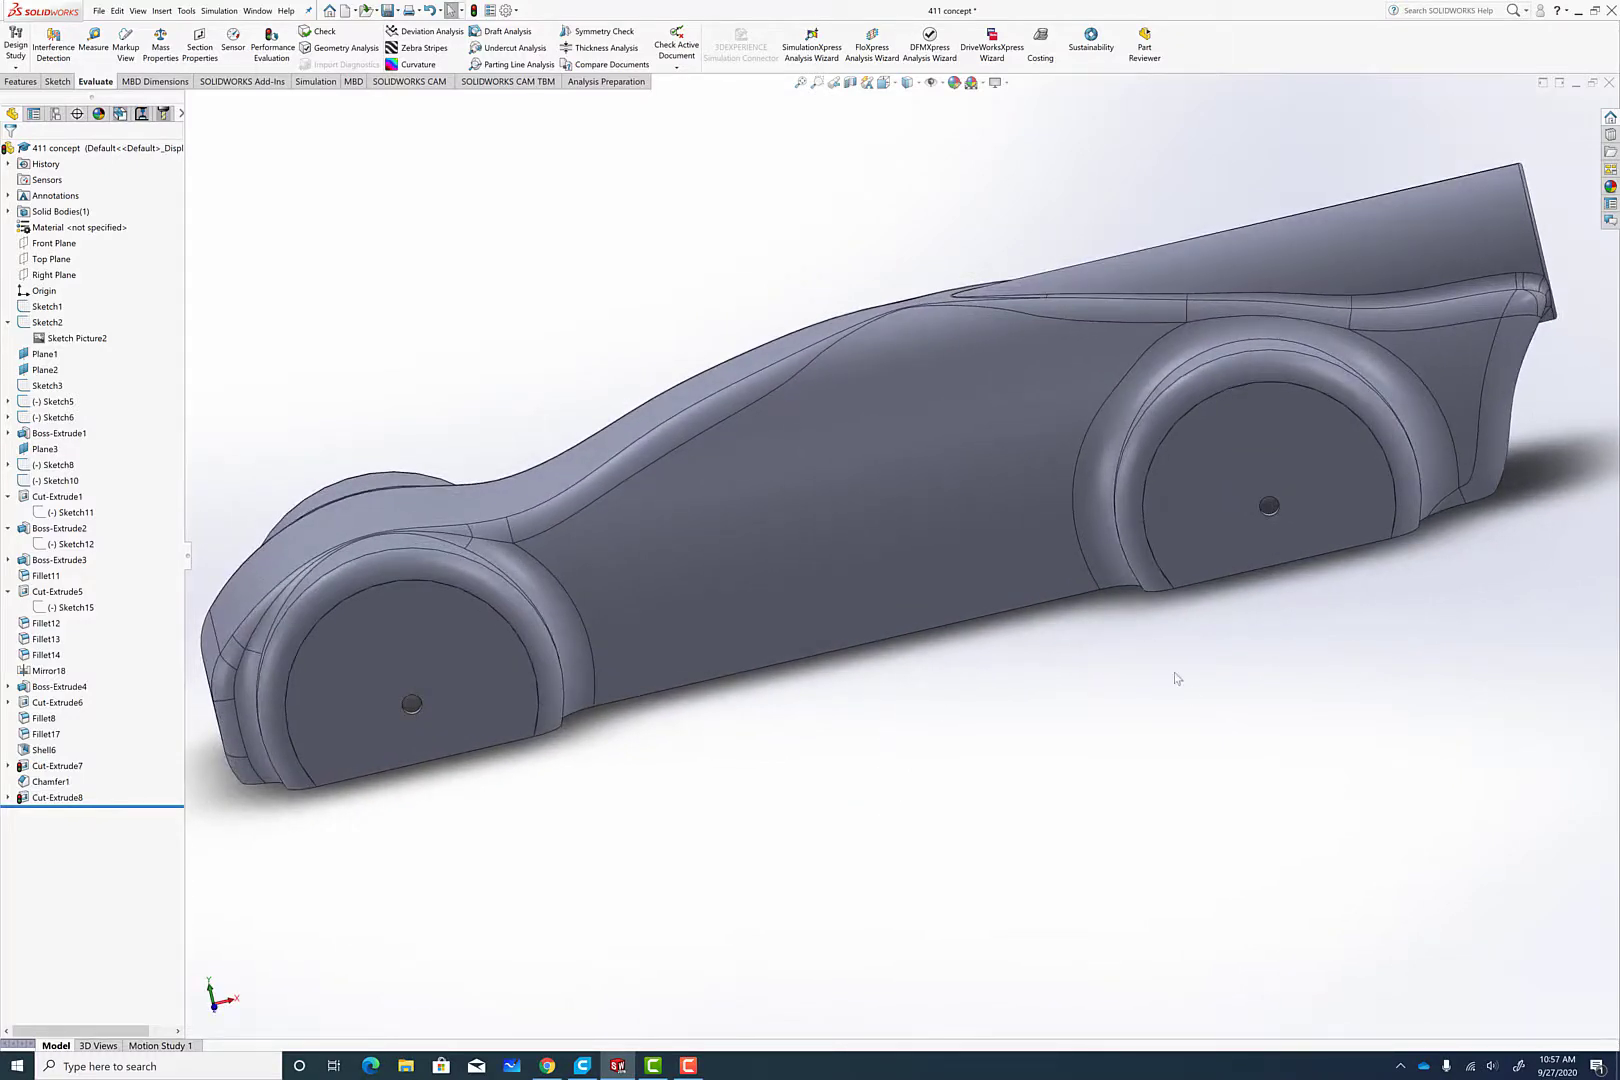
{"action": "scroll", "coordinate": [960, 590], "scroll_direction": "up", "scroll_amount": 3}
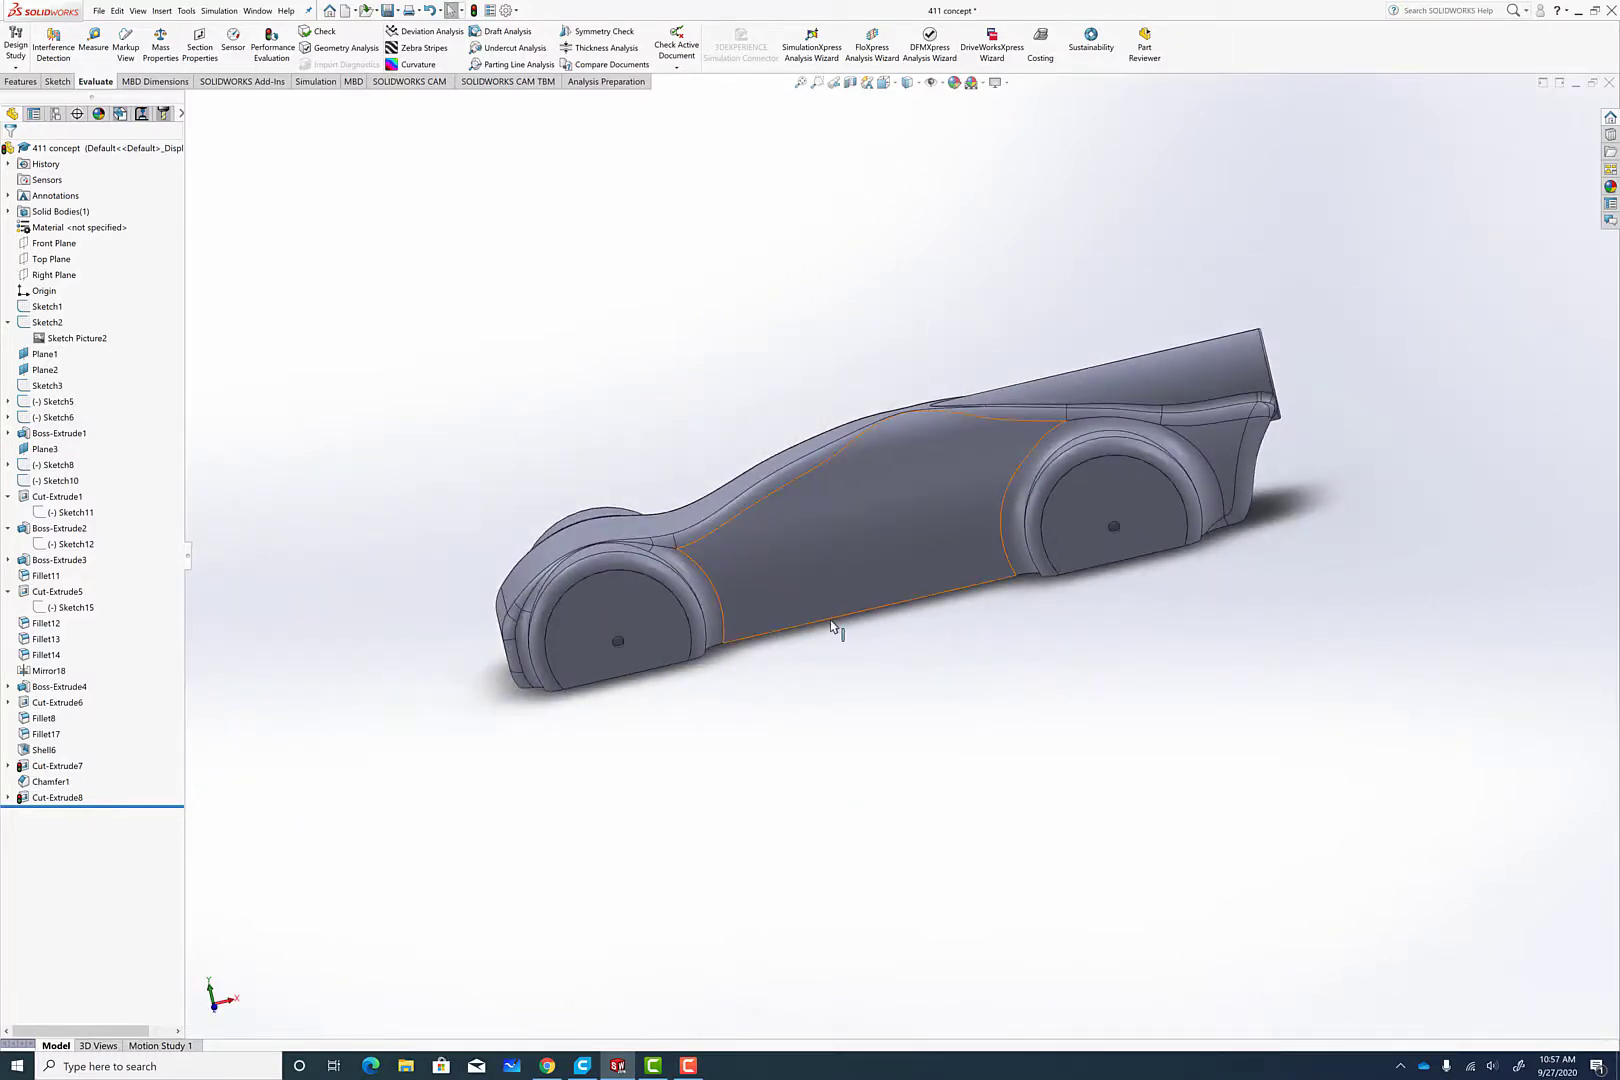
{"action": "middle_click_drag", "start_coordinate": [1361, 357], "coordinate": [1387, 306]}
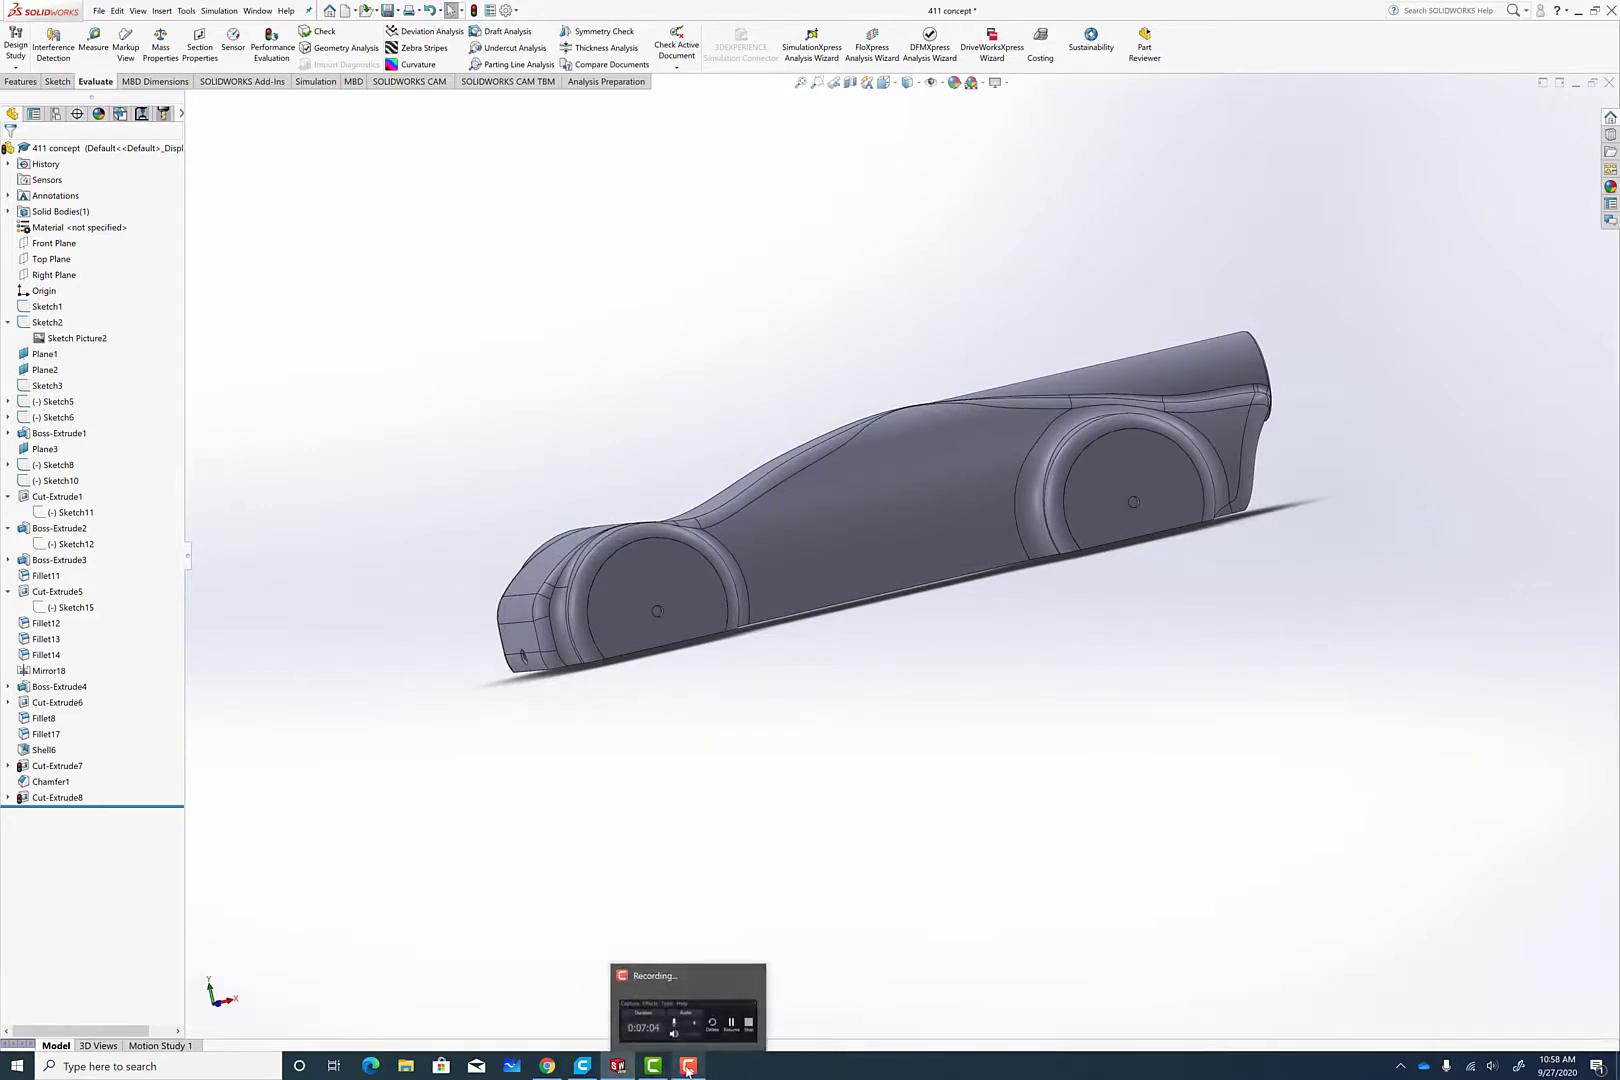
{"action": "left_click", "coordinate": [688, 1070]}
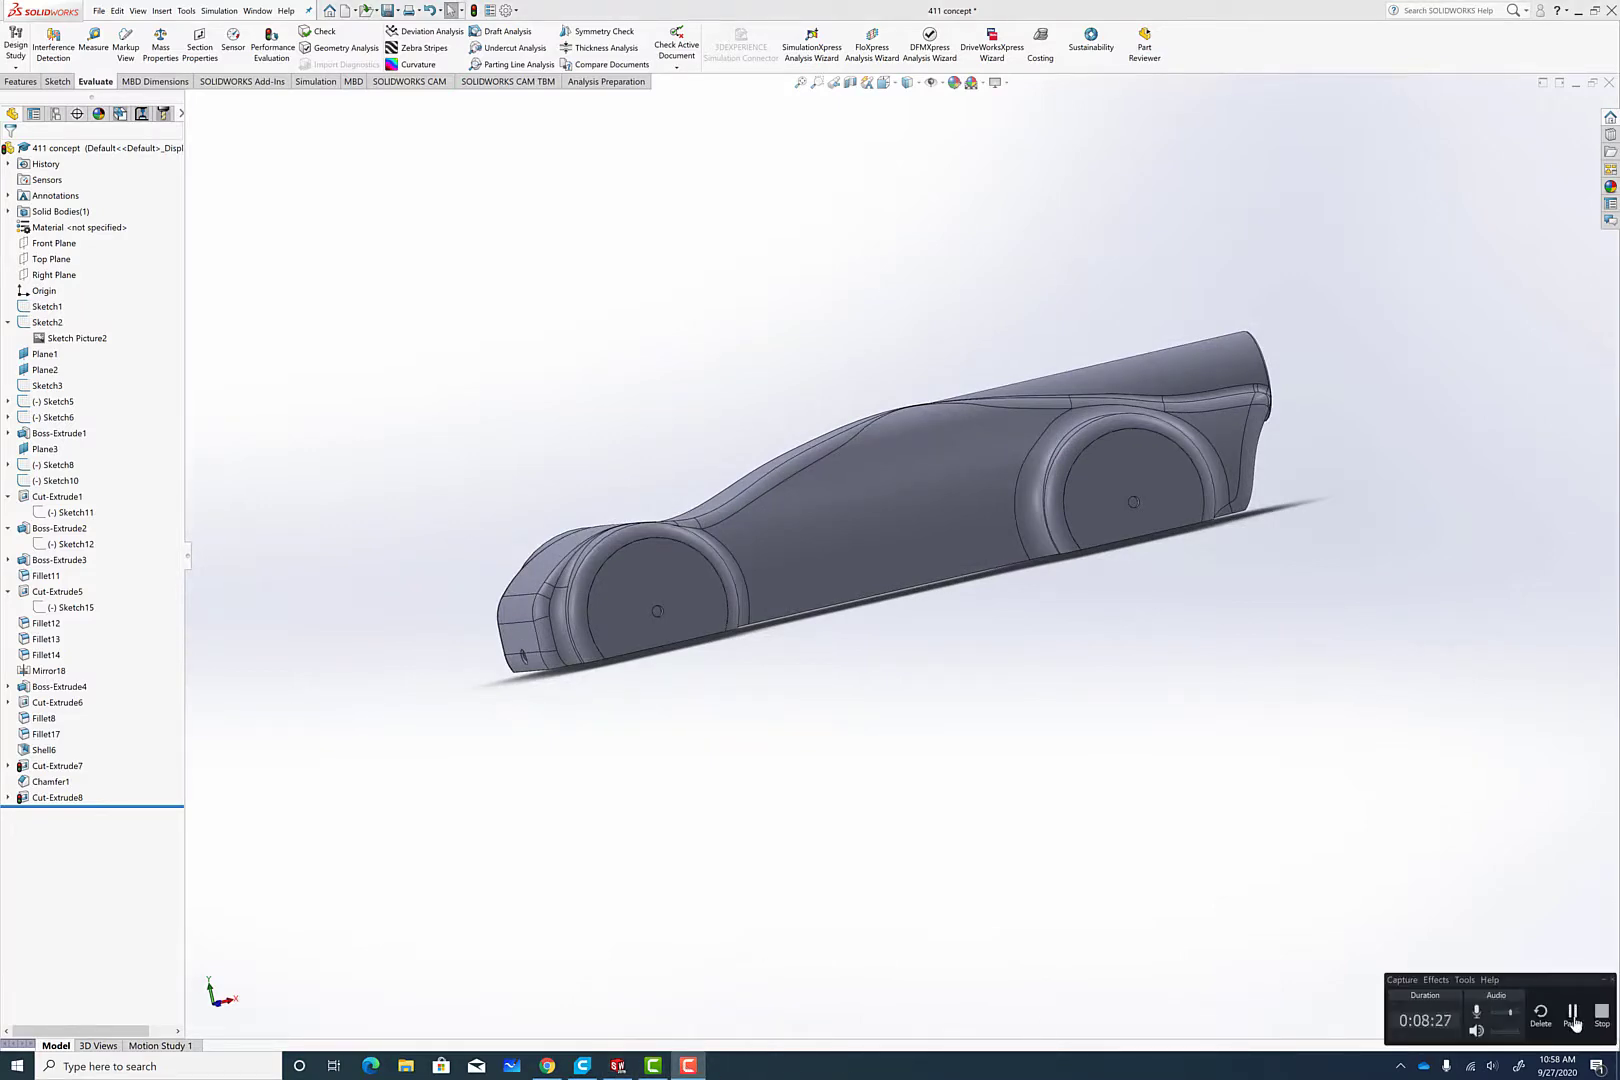